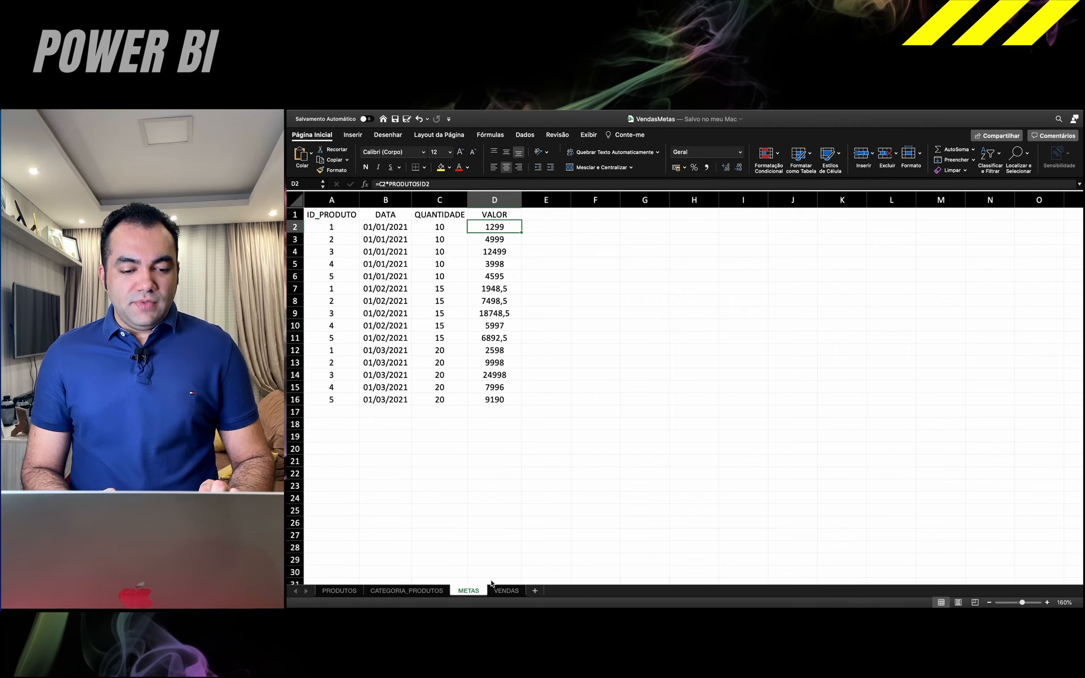
# - Review the date, product and value columns in VENDAS, plus the CATEGORIA_PRODUTOS, METAS and PRODUTOS sheets
pyautogui.click(503, 591)
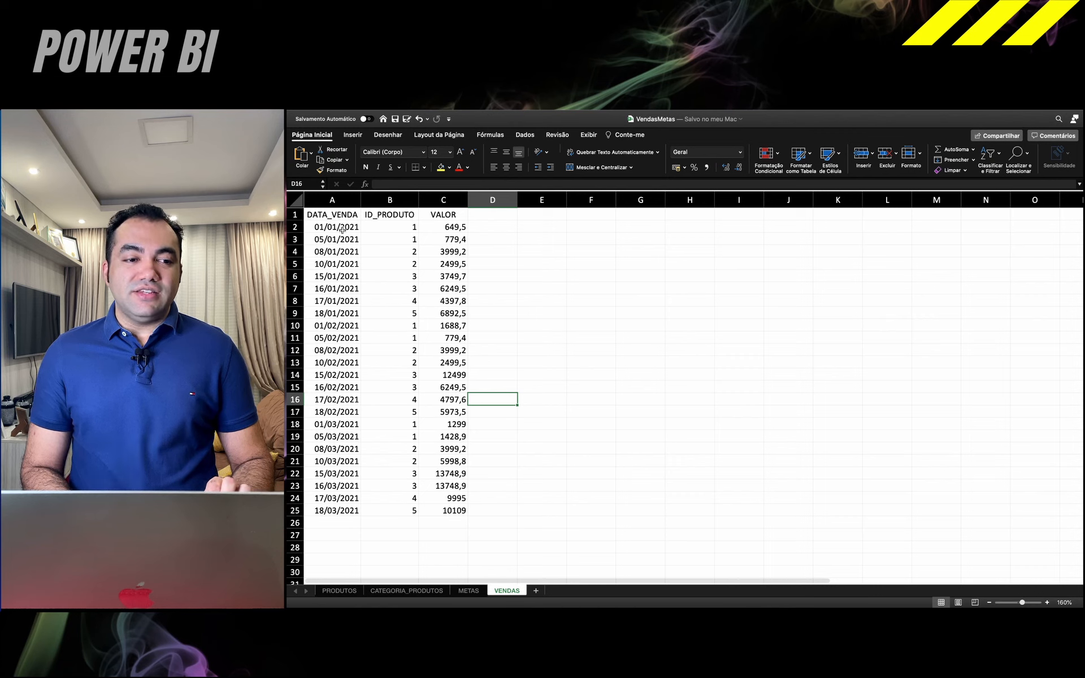
pyautogui.moveTo(342, 229); pyautogui.dragTo(339, 338)
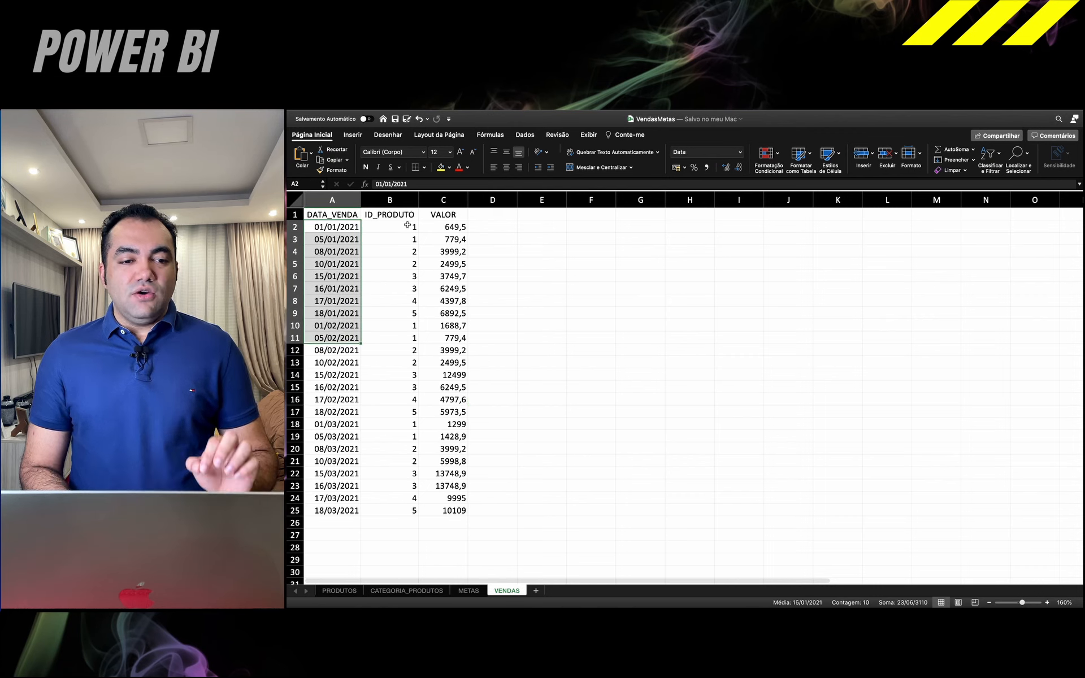
pyautogui.moveTo(407, 225); pyautogui.dragTo(406, 338)
pyautogui.moveTo(443, 232); pyautogui.dragTo(445, 338)
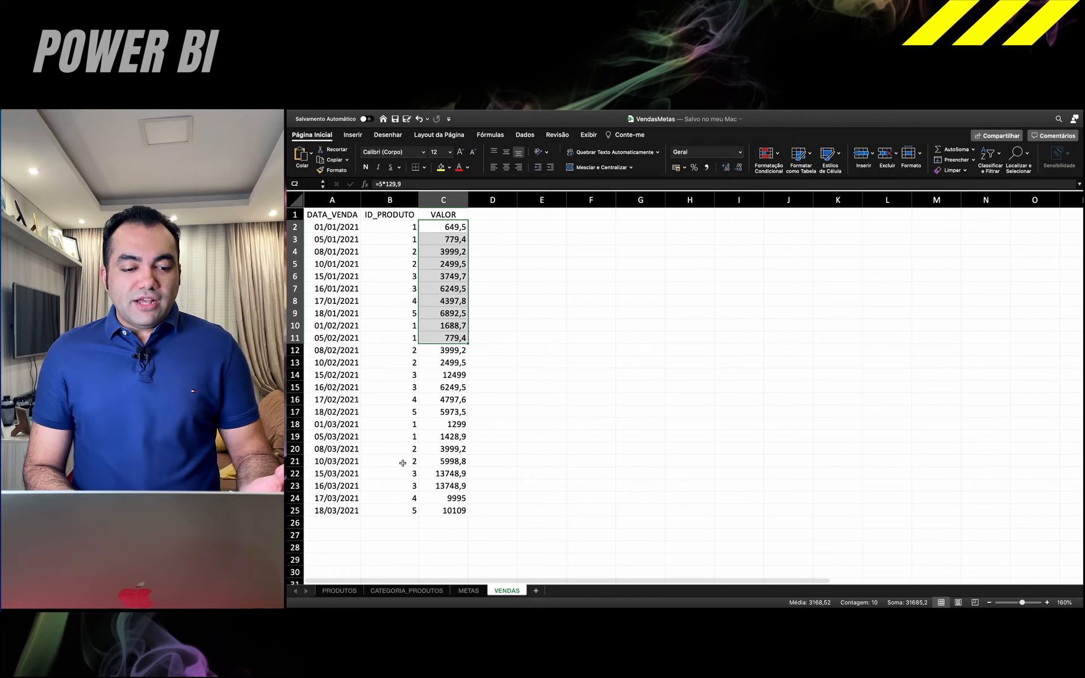
pyautogui.click(401, 591)
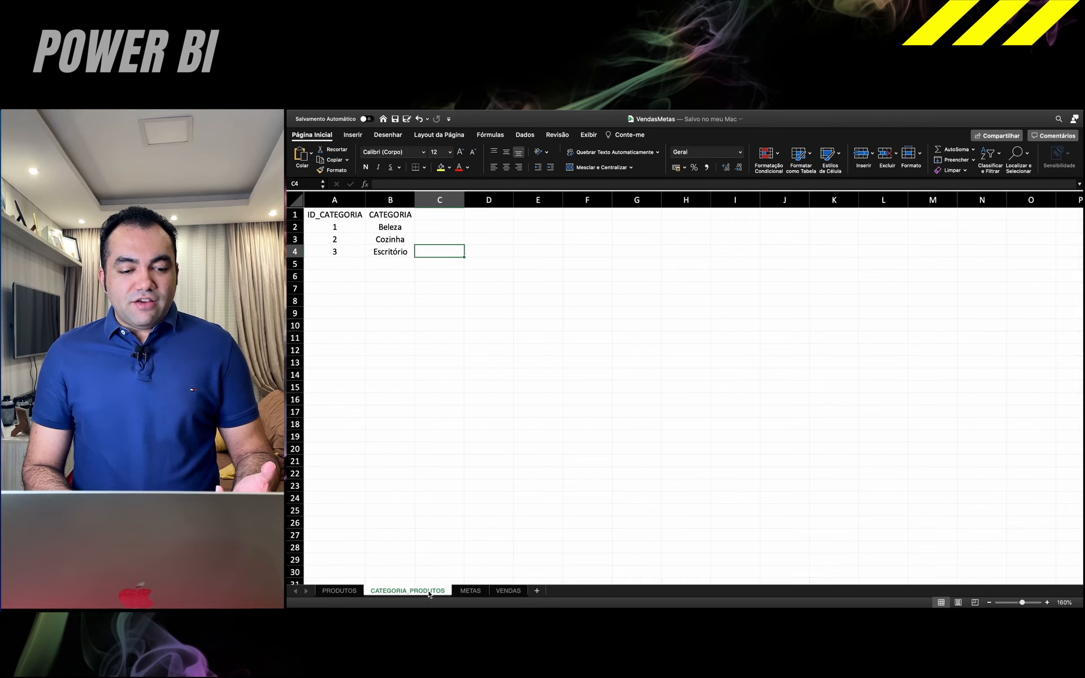
pyautogui.click(469, 591)
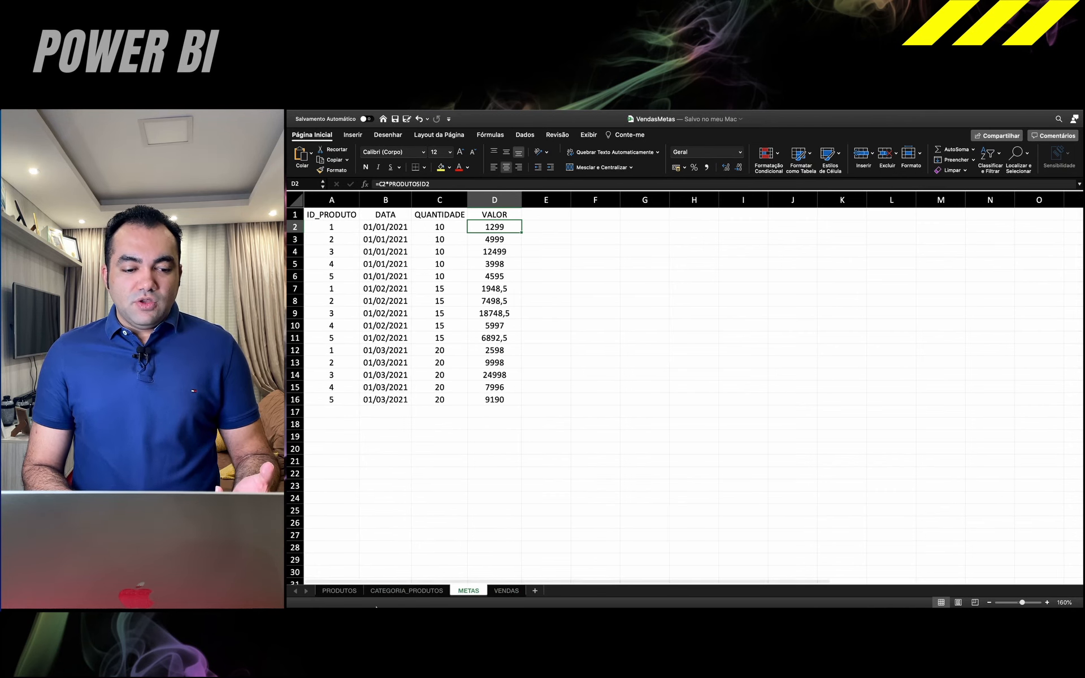
pyautogui.click(327, 591)
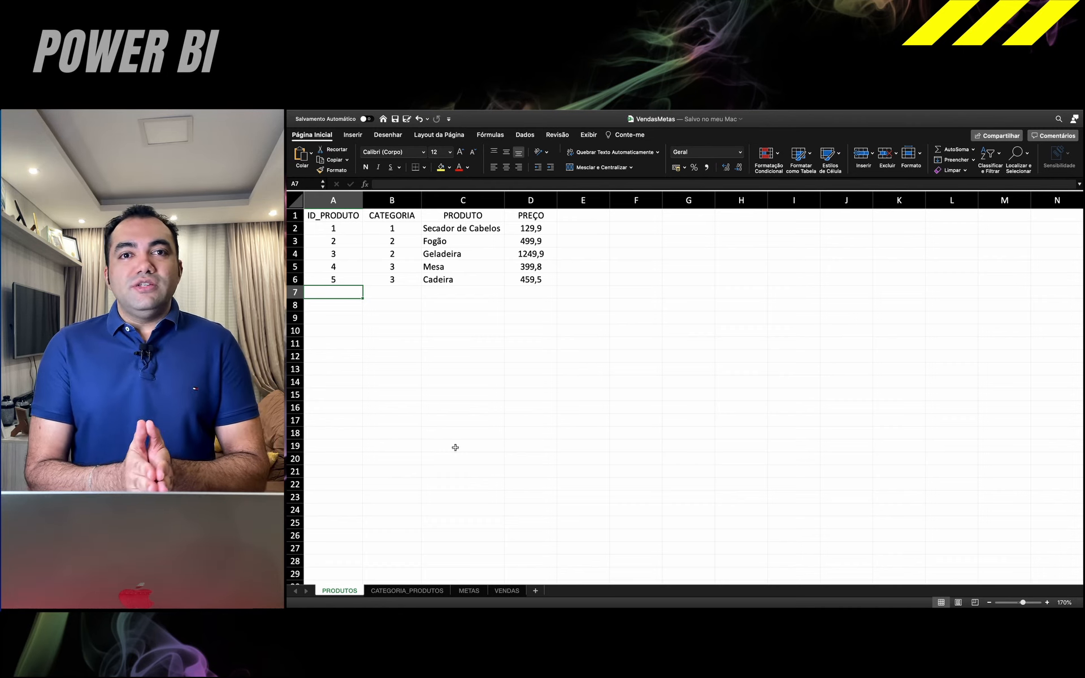
# - Switch to Power BI Desktop and open the VendasMetas workbook as an Excel data source
pyautogui.hotkey('ctrl', 'Right')
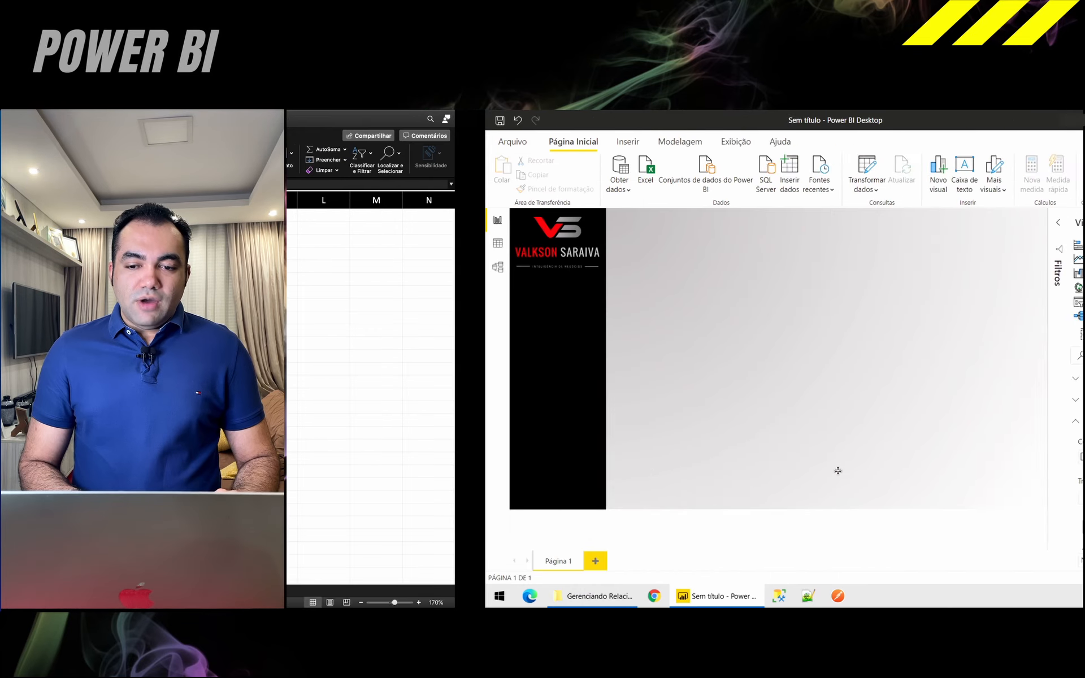
pyautogui.click(444, 166)
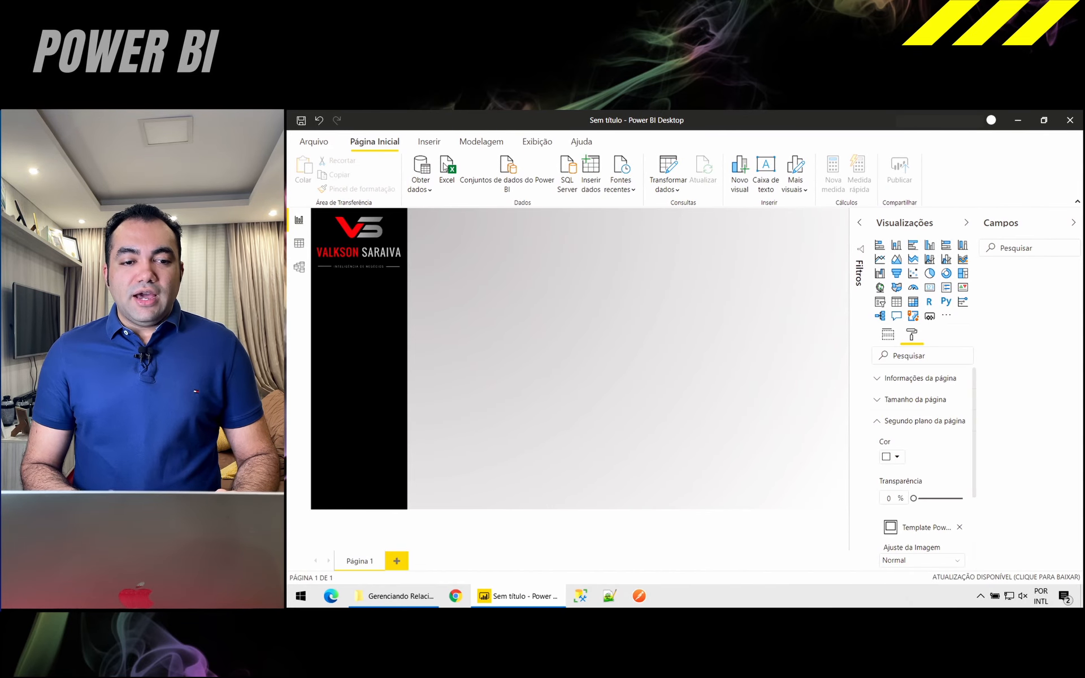
pyautogui.click(432, 197)
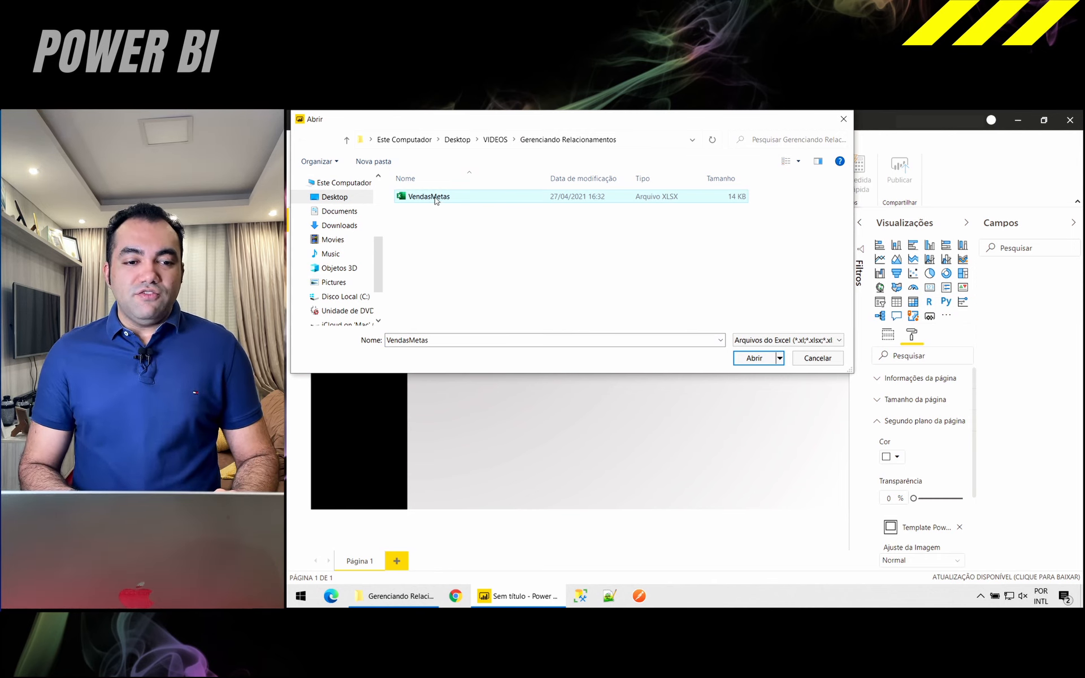
pyautogui.click(757, 364)
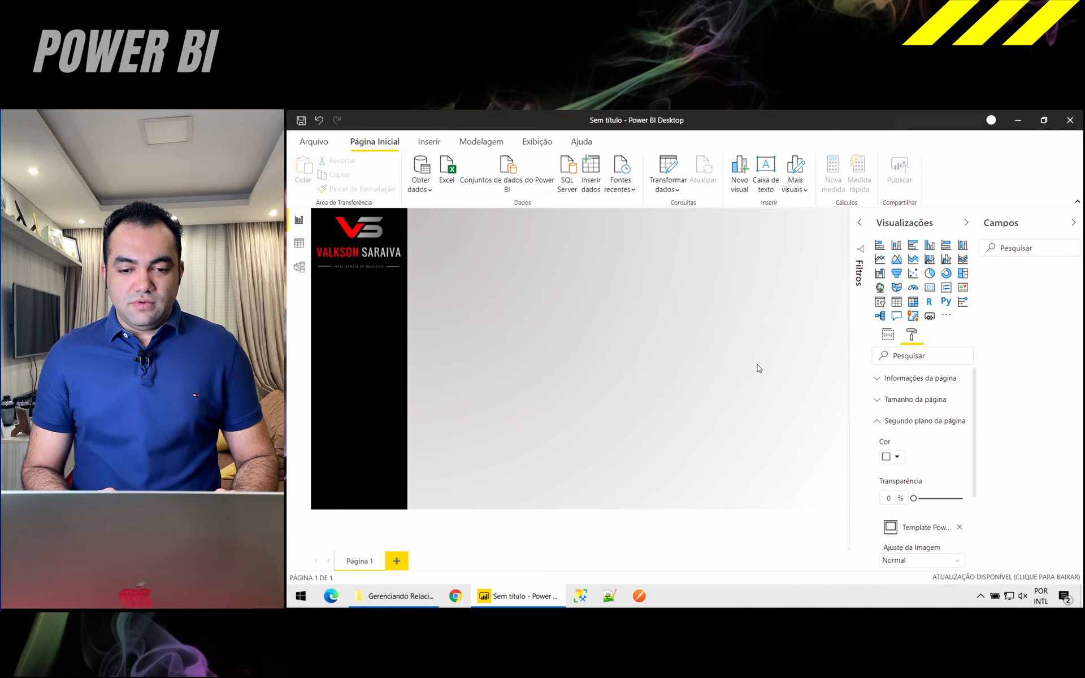
# - Load the CATEGORIA_PRODUTOS, METAS, PRODUTOS and VENDAS tables into the report
pyautogui.click(460, 238)
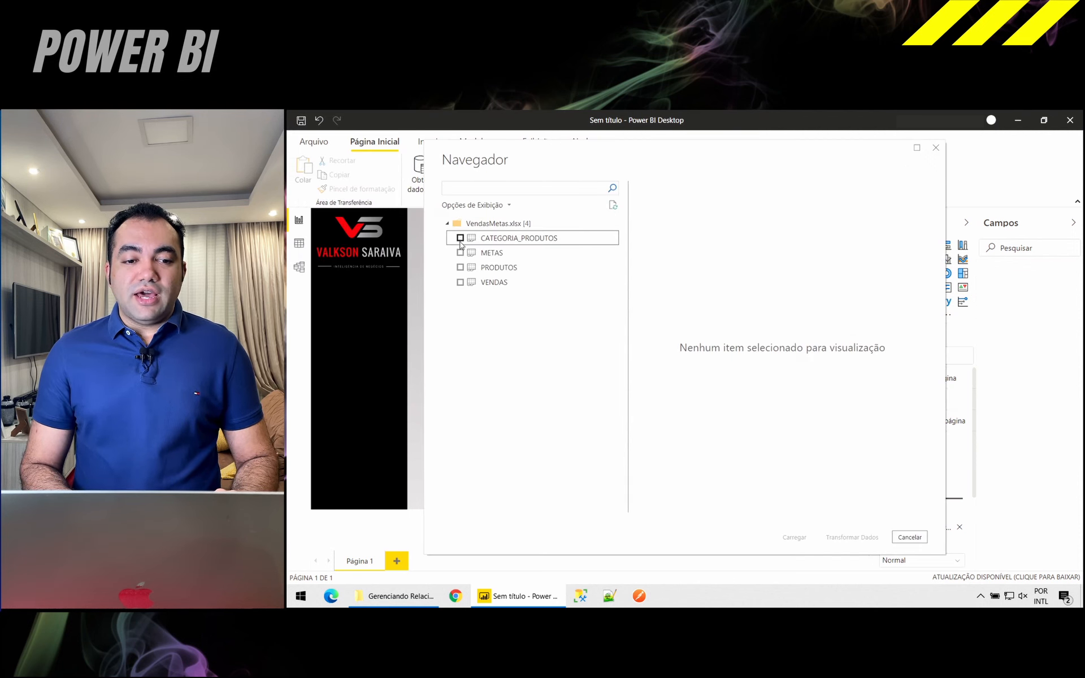
pyautogui.click(460, 253)
pyautogui.click(460, 268)
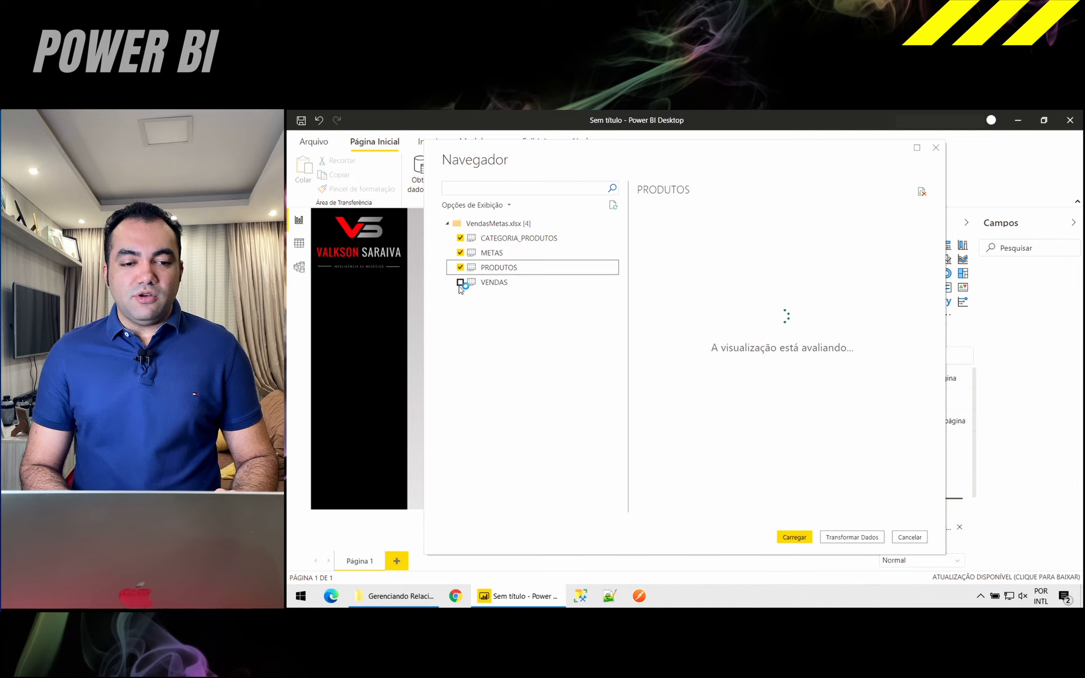
pyautogui.click(460, 282)
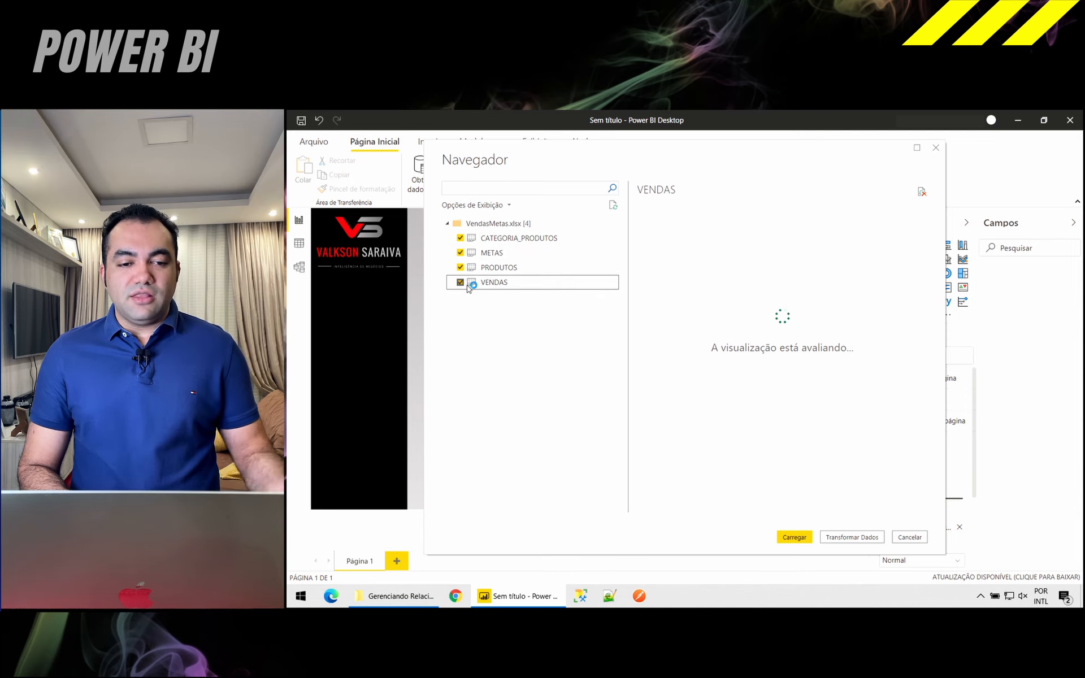
pyautogui.click(800, 537)
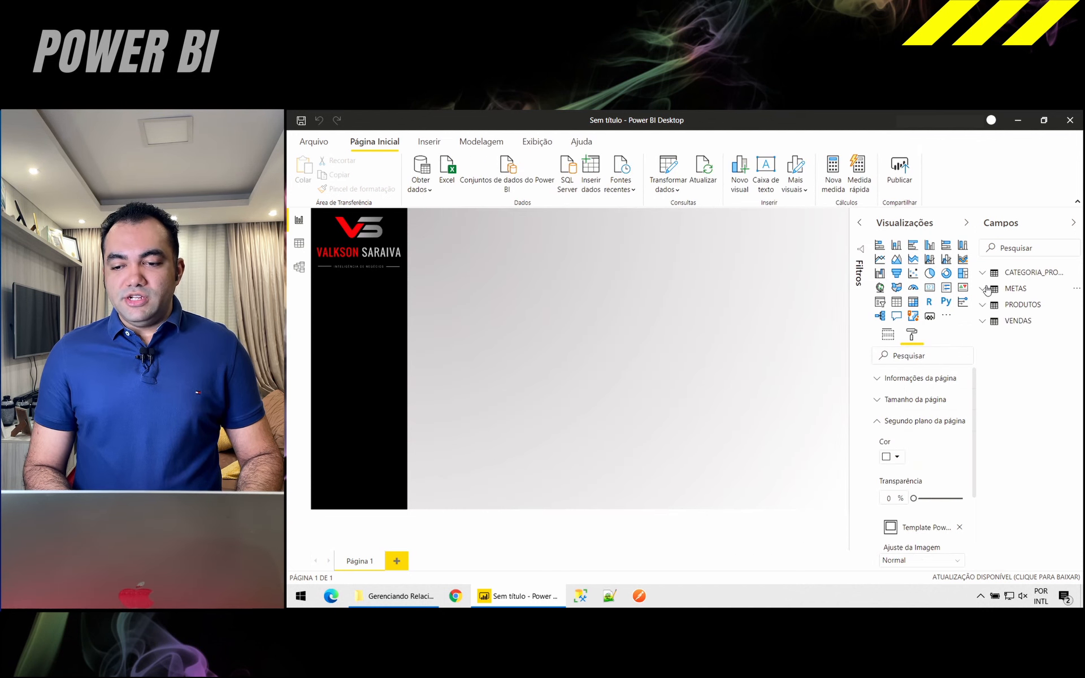
# - Add a visual to the page using DATA, QUANTIDADE and VALOR from the METAS table
pyautogui.click(983, 290)
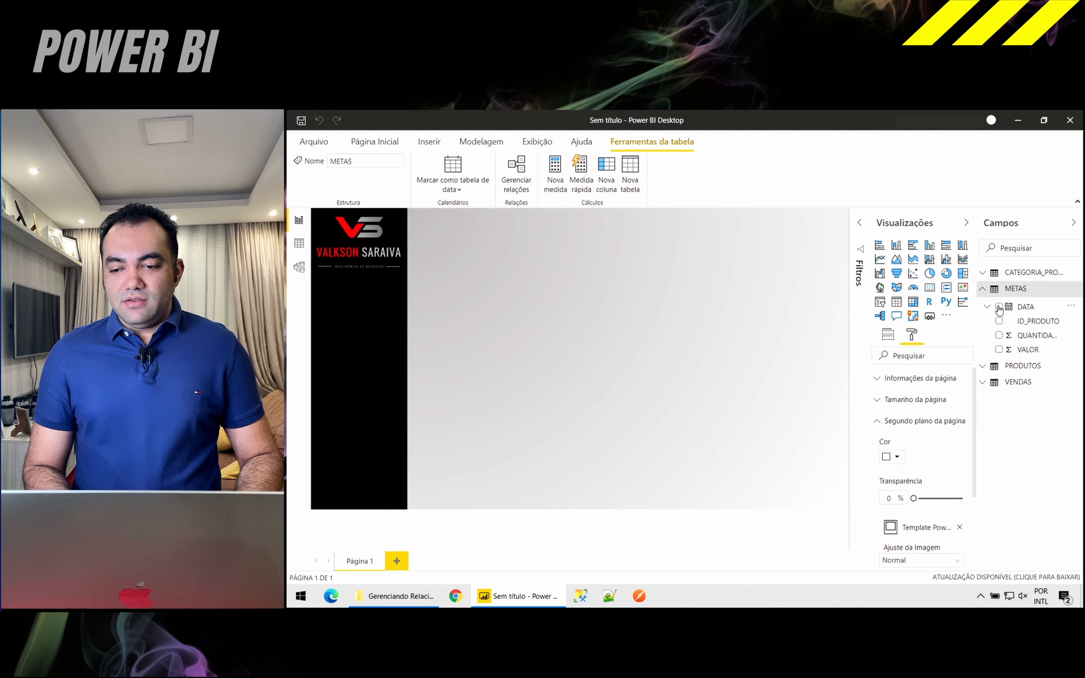
pyautogui.click(998, 307)
pyautogui.click(998, 335)
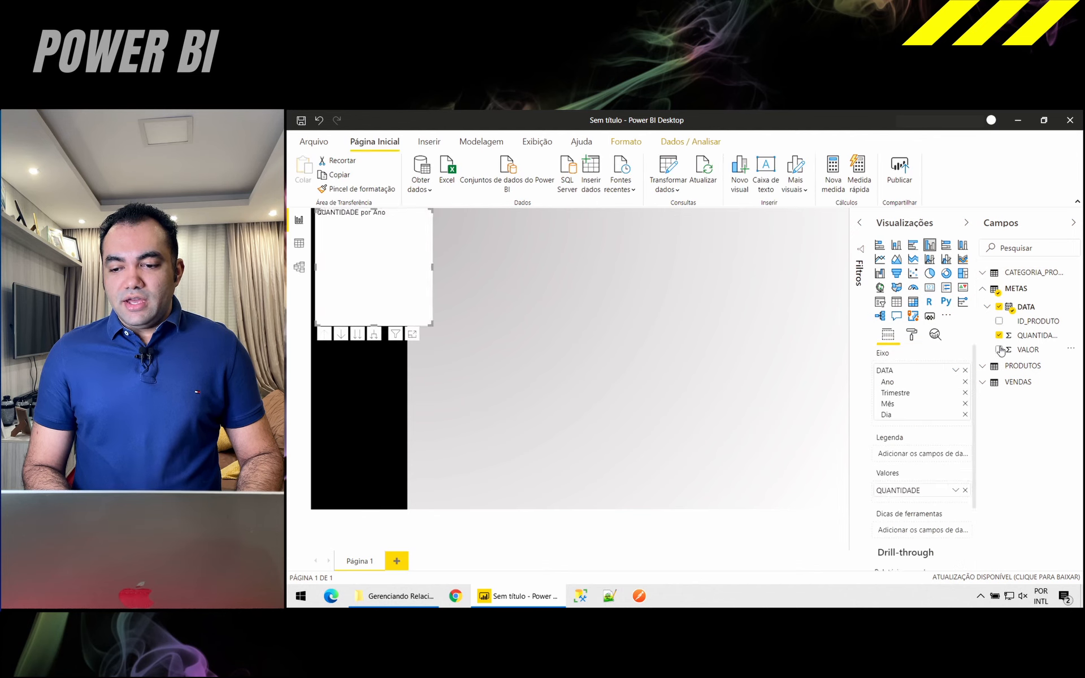
pyautogui.click(998, 349)
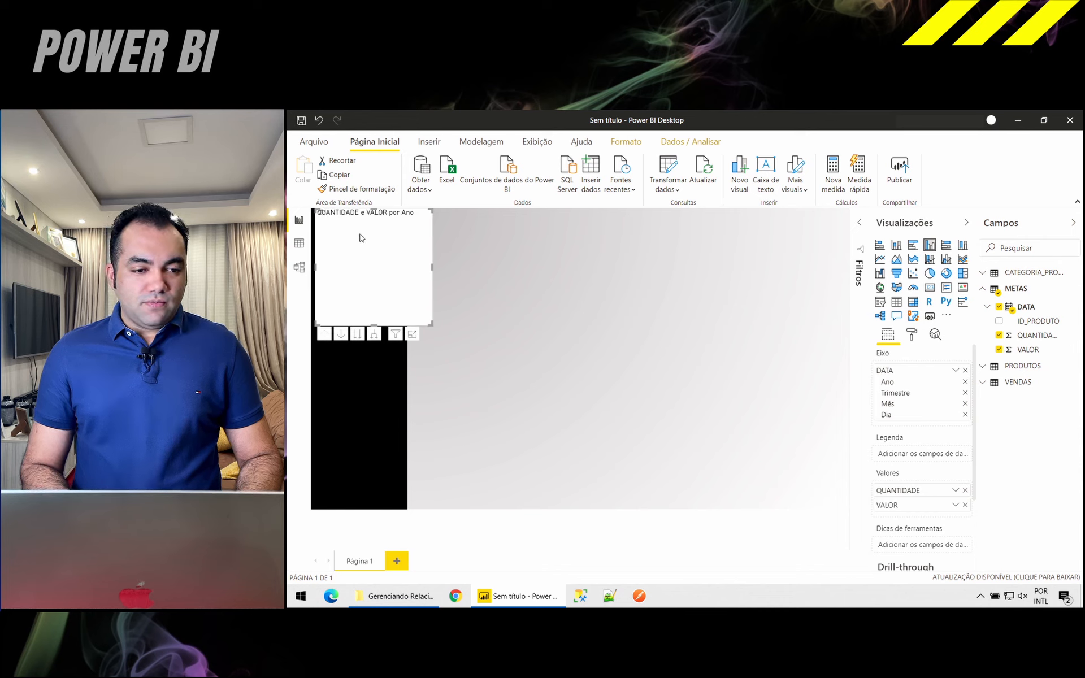
# - Convert the METAS visual to a table and place it enlarged over the grey area beside the black sidebar
pyautogui.moveTo(360, 233); pyautogui.dragTo(481, 282)
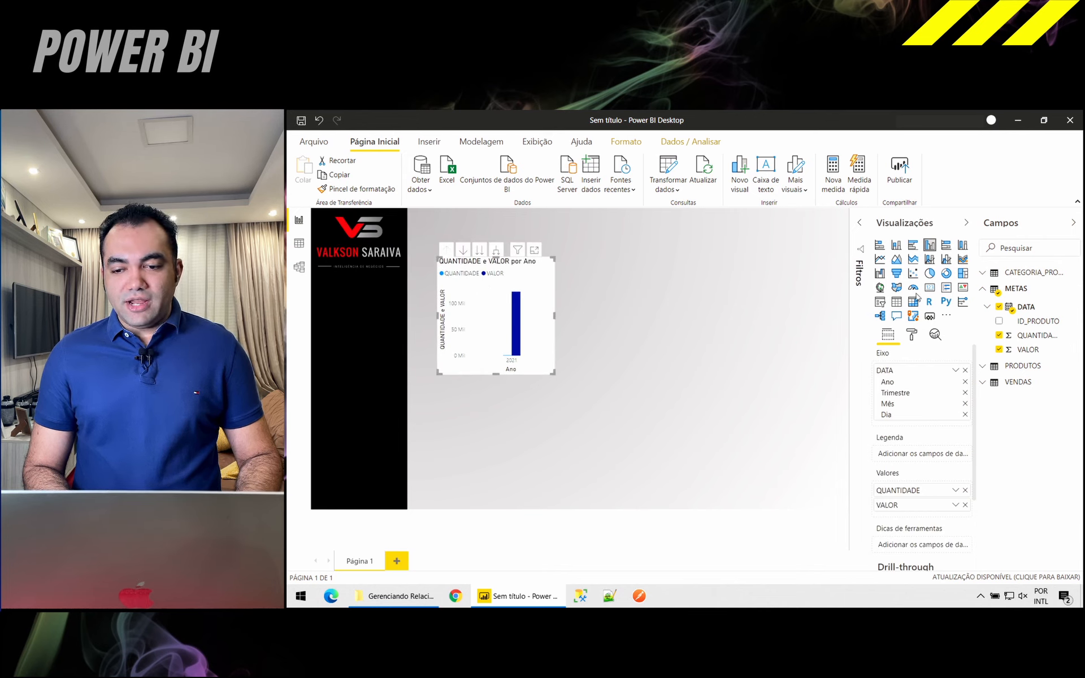
pyautogui.click(897, 303)
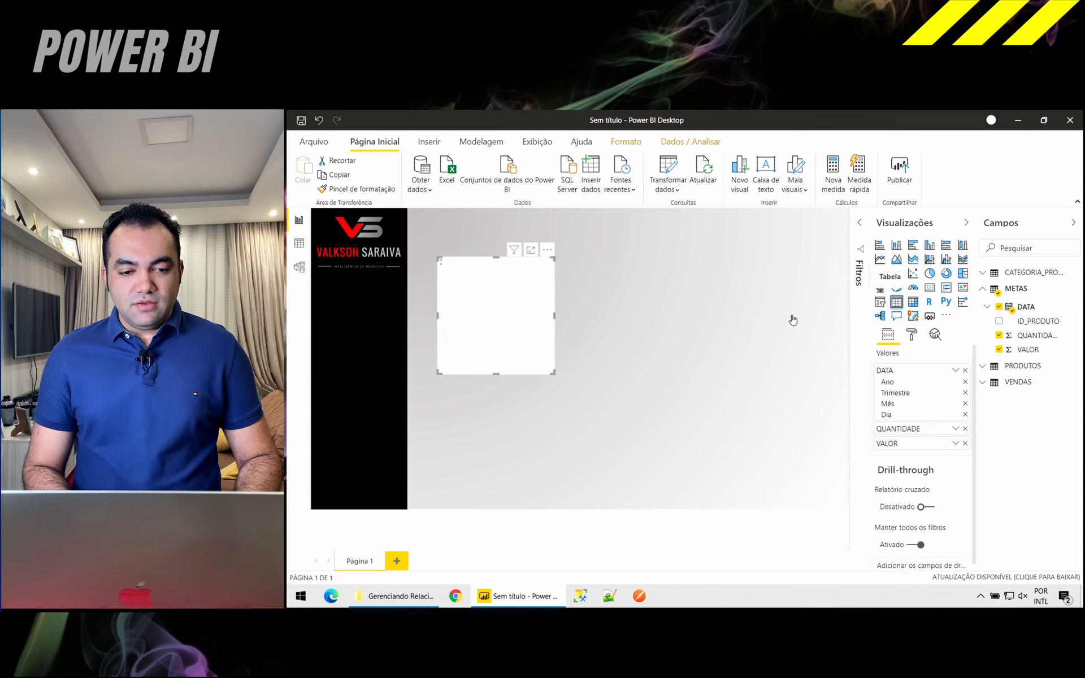
pyautogui.moveTo(647, 390); pyautogui.dragTo(839, 503)
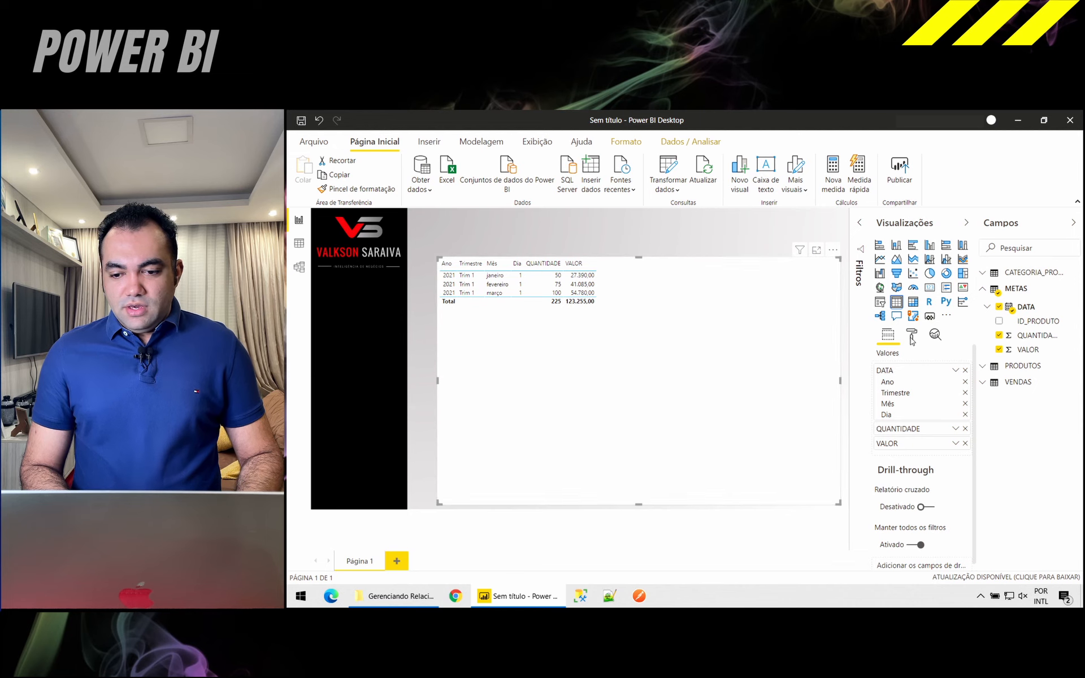
# - Show DATA in the table as plain dates instead of a date hierarchy, formatted as *14/03/2001 (dd/mm/yyyy)
pyautogui.click(956, 371)
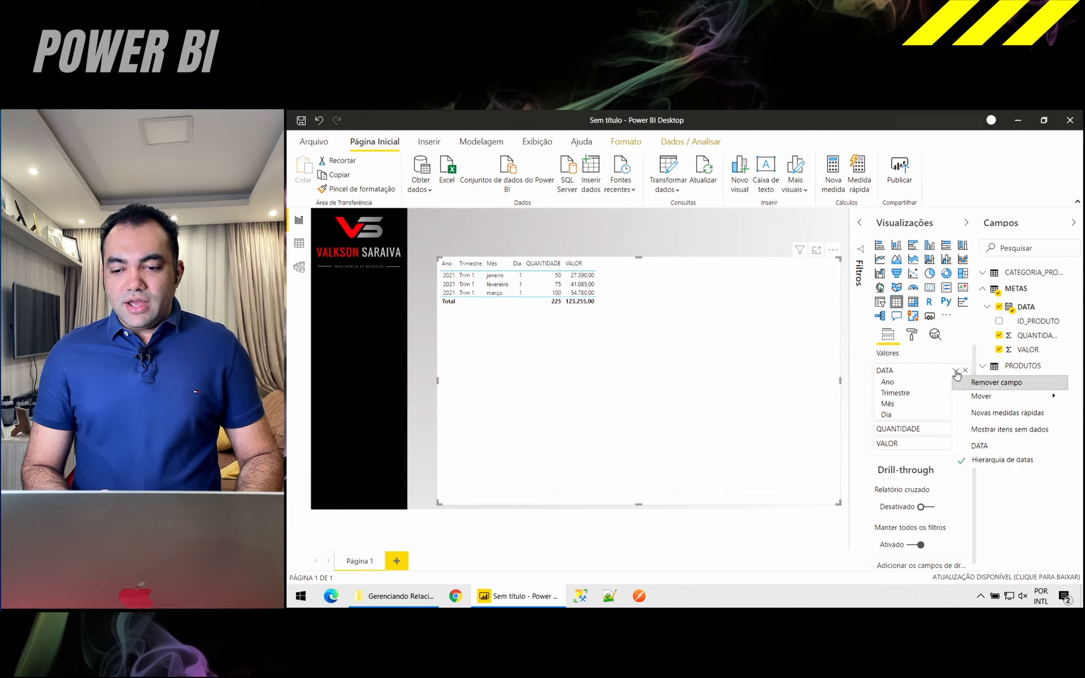
pyautogui.click(992, 448)
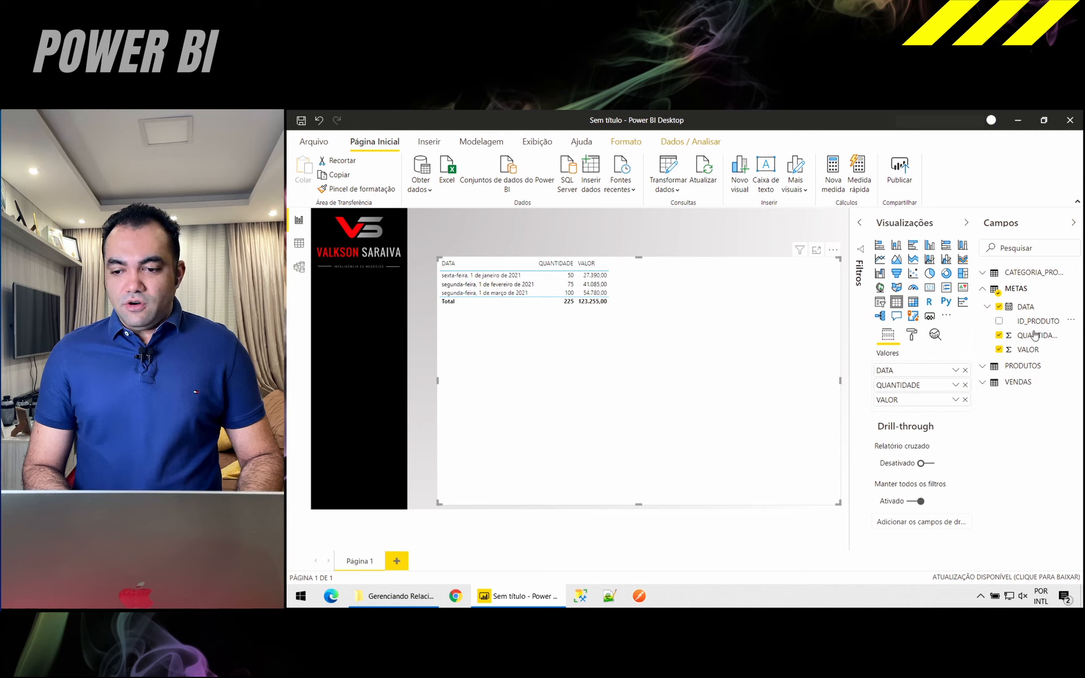
pyautogui.click(1025, 308)
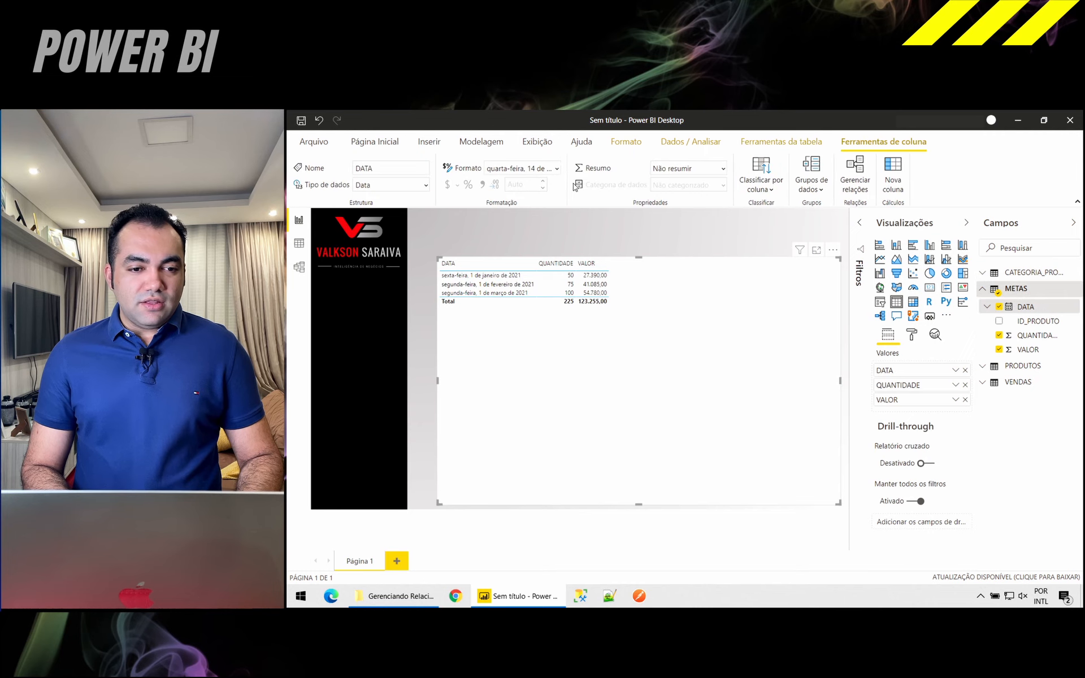
pyautogui.click(556, 168)
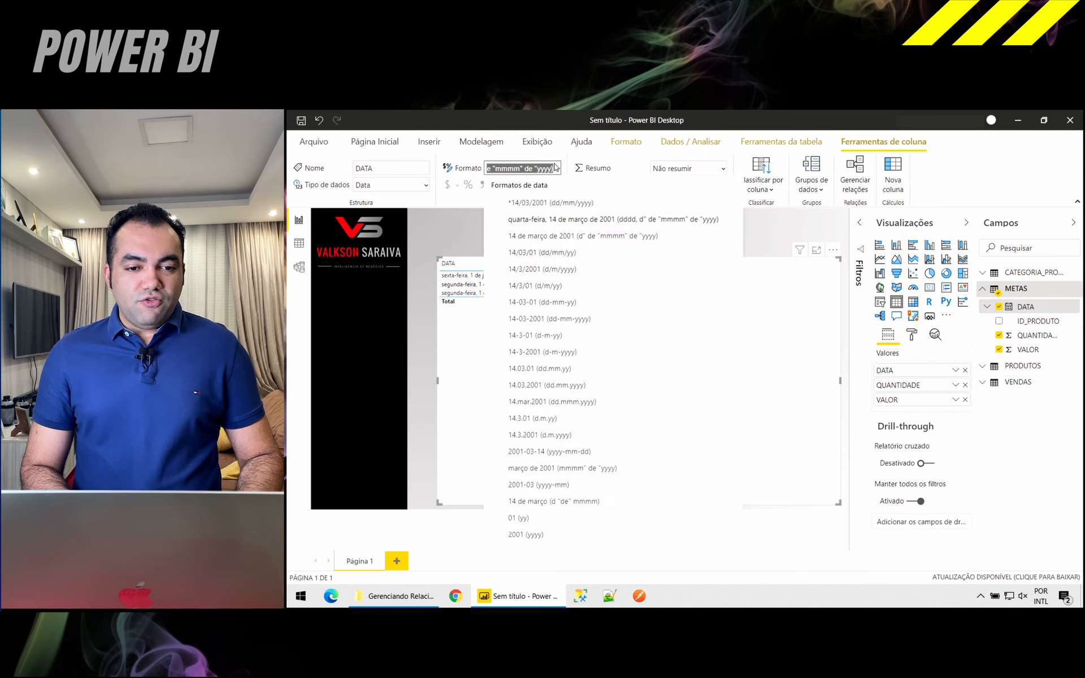
pyautogui.click(546, 203)
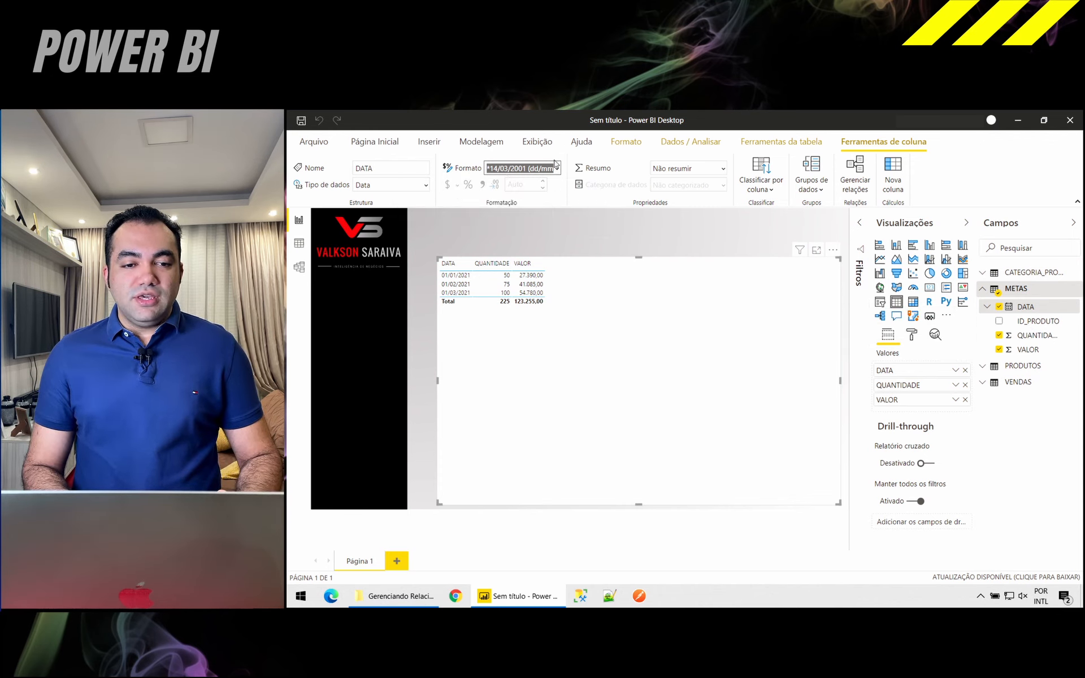
# - Delete the automatically detected relationships METAS to PRODUTOS, PRODUTOS to CATEGORIA_PRODUTOS and VENDAS to PRODUTOS
pyautogui.click(461, 142)
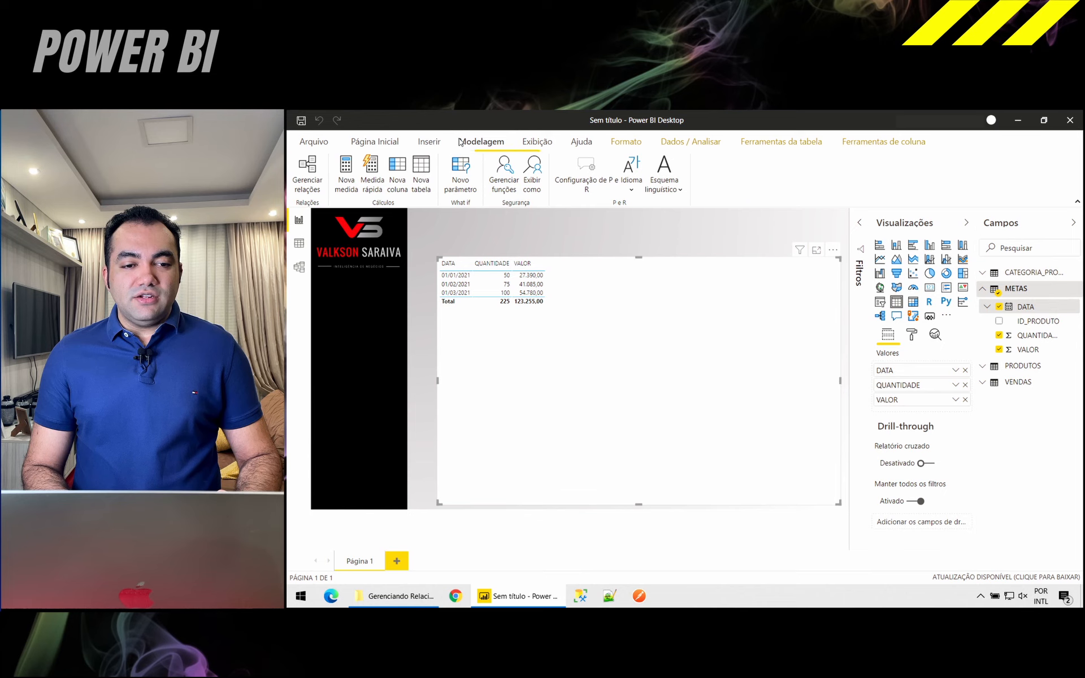
pyautogui.click(306, 171)
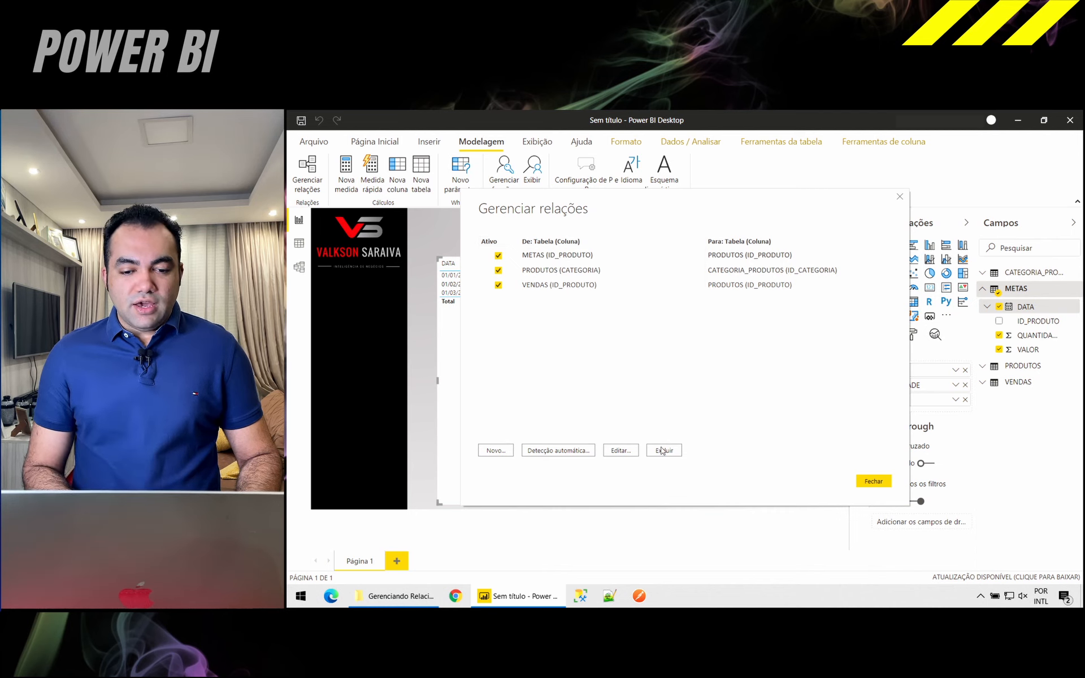
pyautogui.click(782, 380)
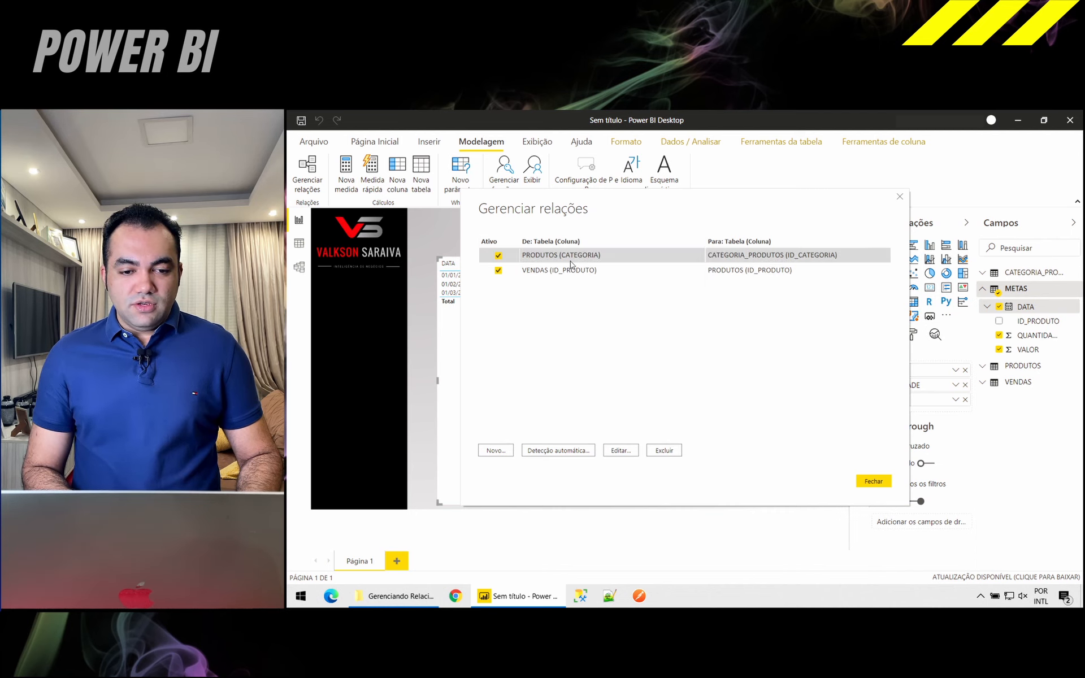
pyautogui.click(660, 449)
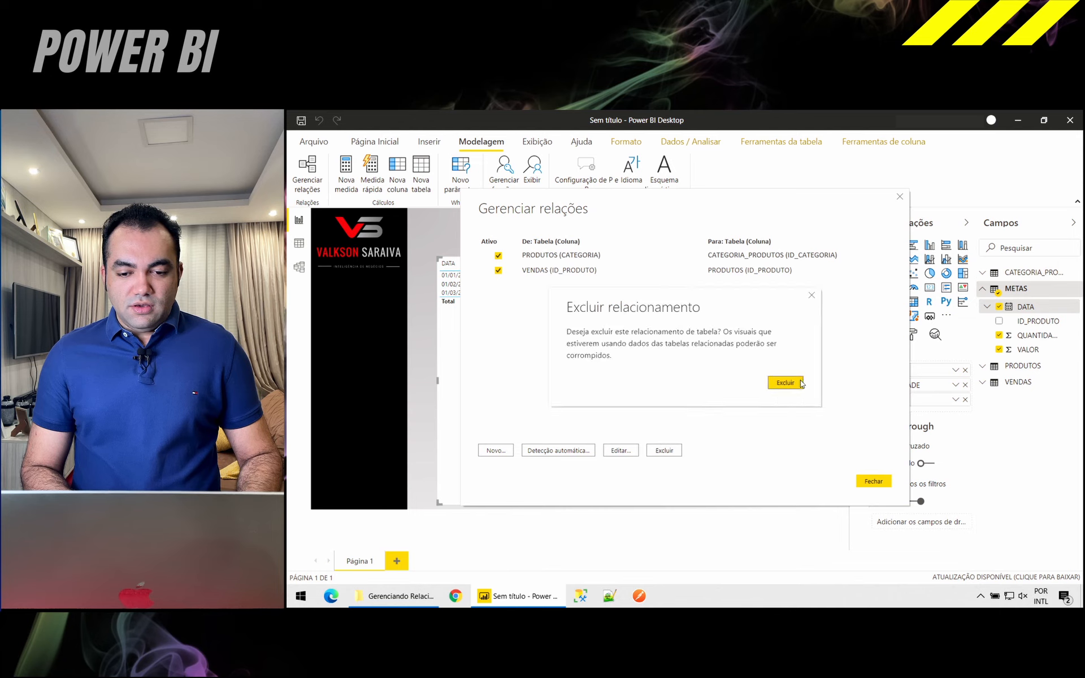
pyautogui.click(794, 382)
pyautogui.click(595, 256)
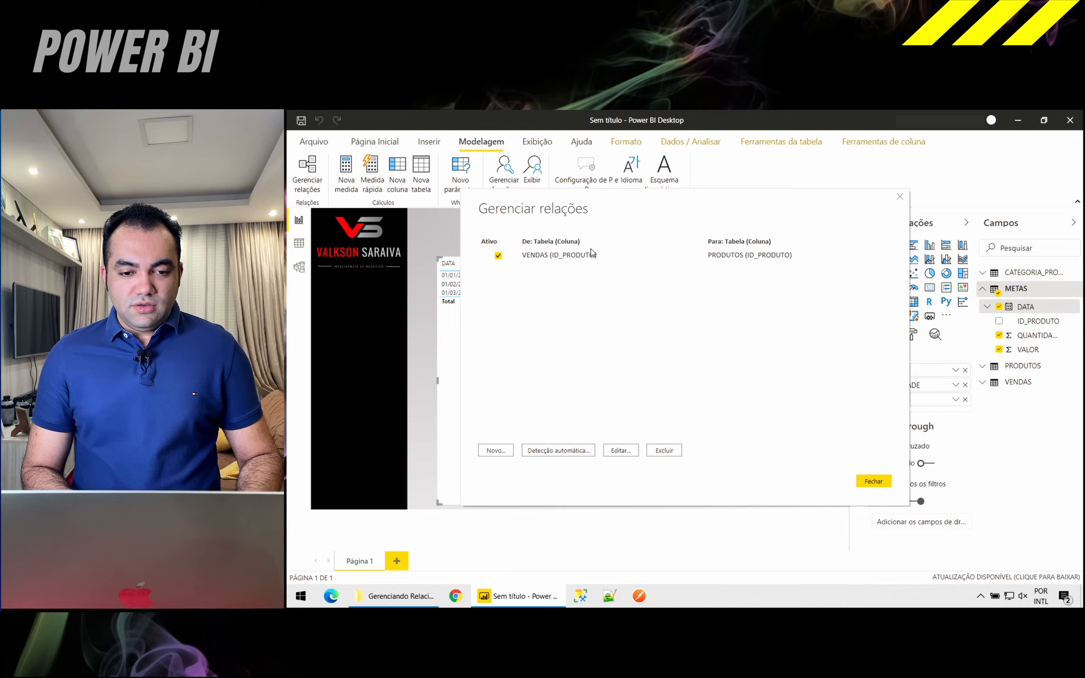
pyautogui.click(665, 449)
pyautogui.click(774, 384)
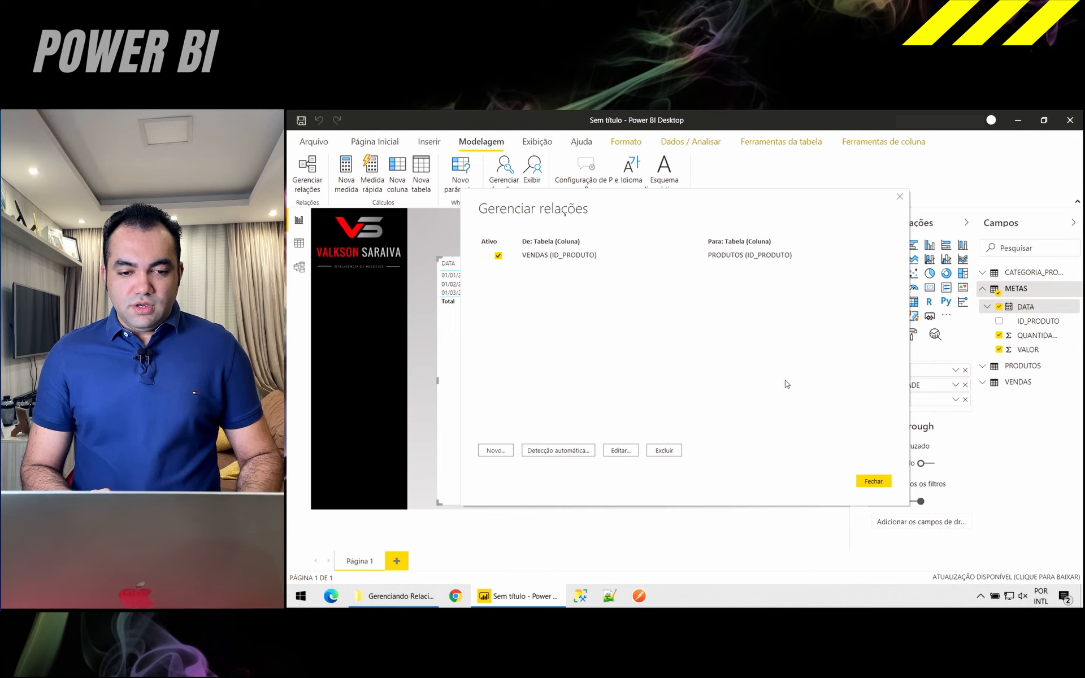
# - Start a new relationship linking ID_PRODUTO in PRODUTOS to ID_PRODUTO in METAS
pyautogui.click(499, 451)
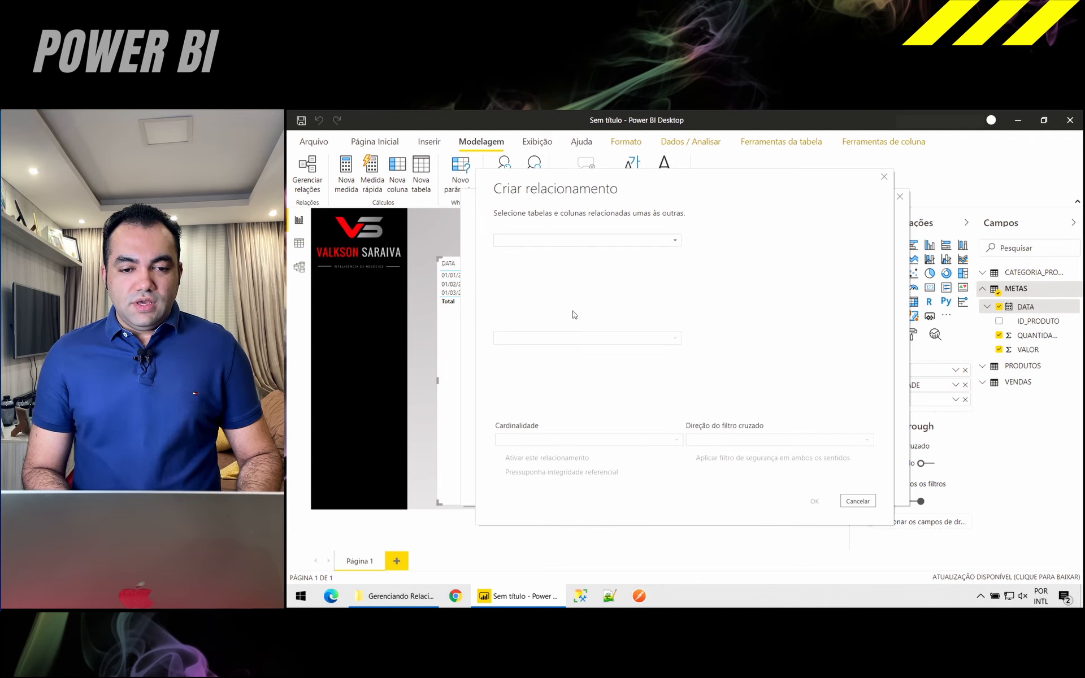
pyautogui.click(588, 242)
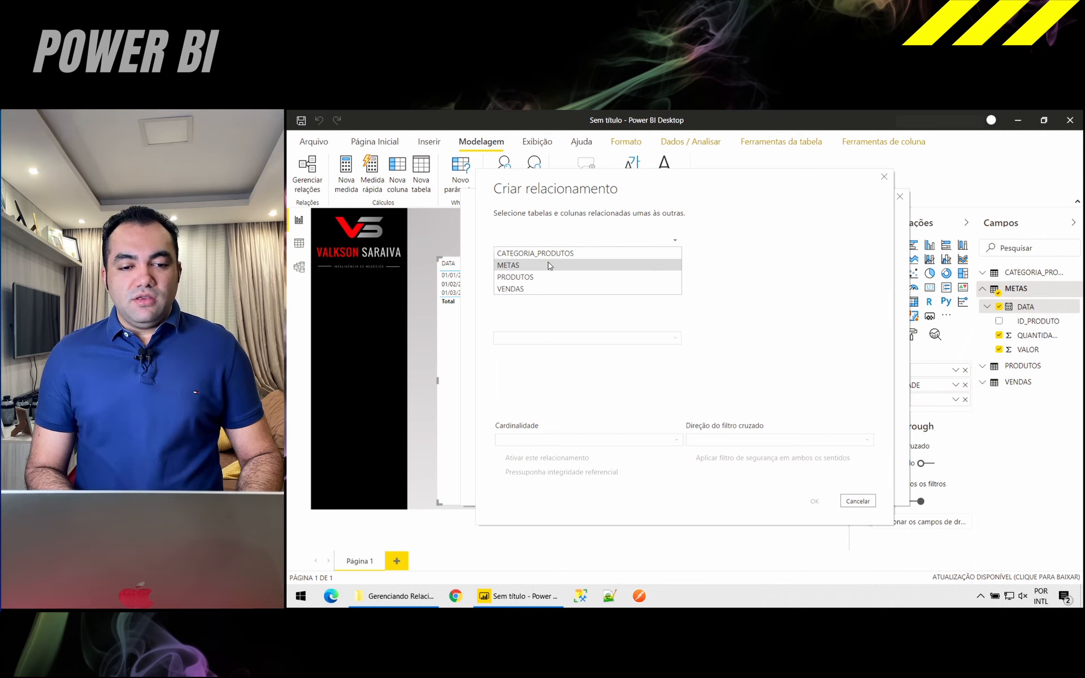
pyautogui.click(531, 277)
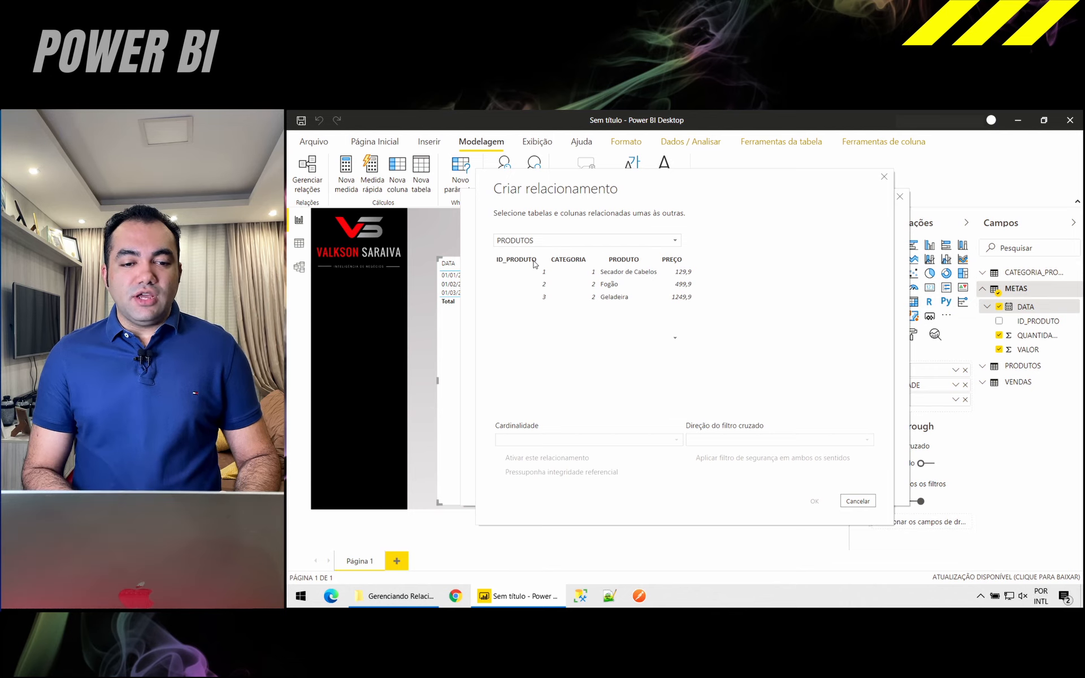
pyautogui.click(534, 261)
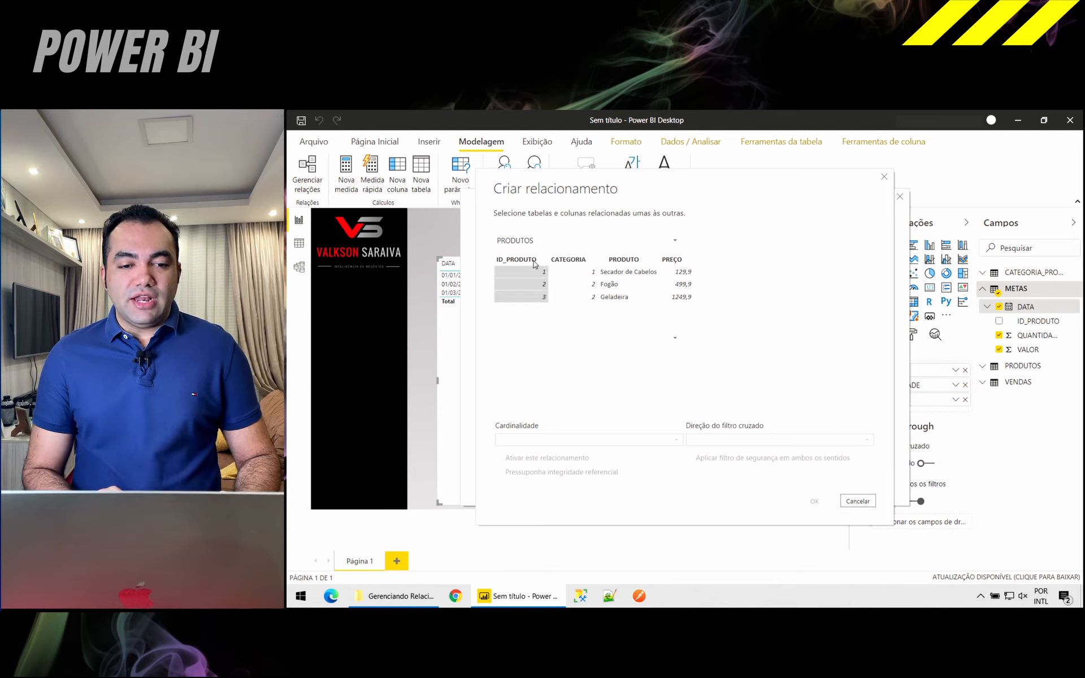
pyautogui.click(541, 339)
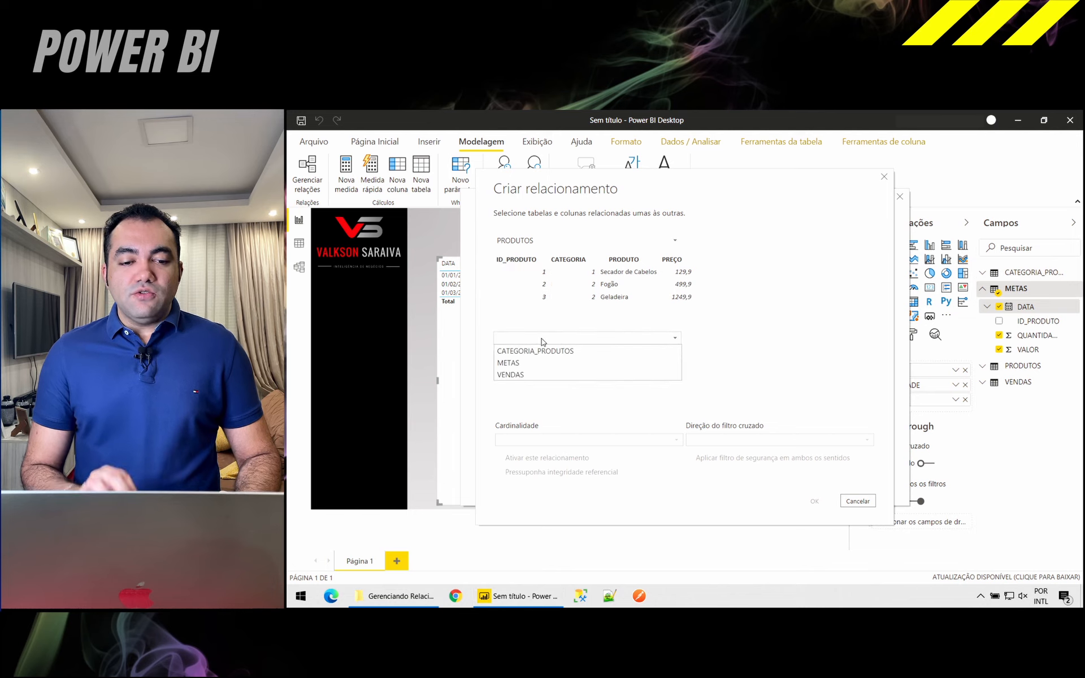
pyautogui.click(520, 363)
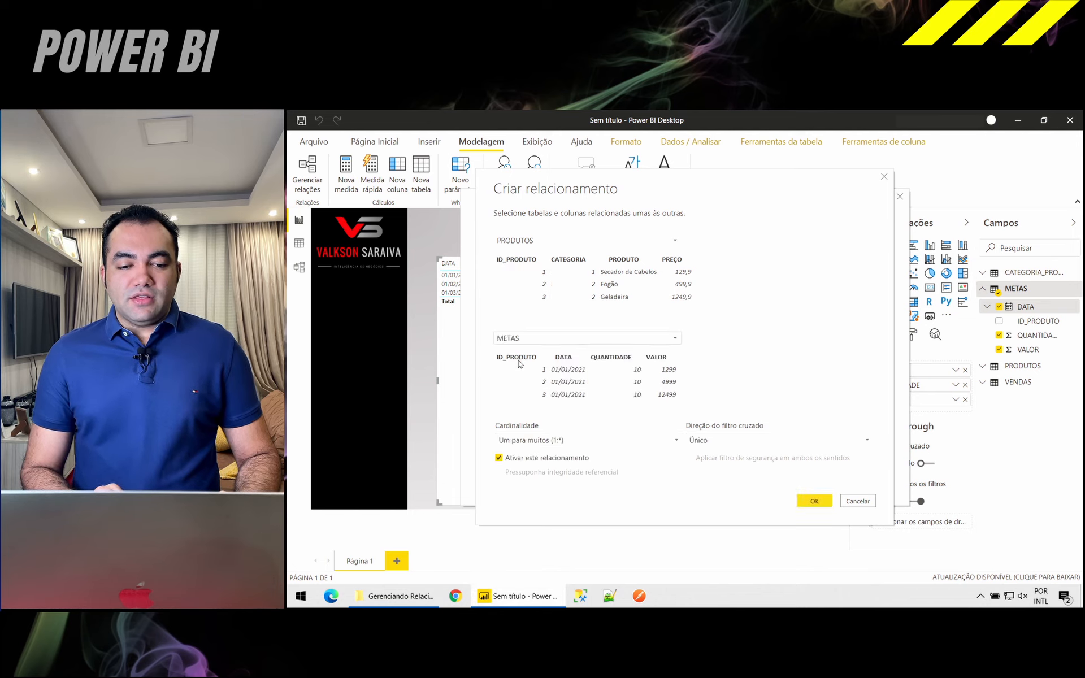
pyautogui.click(524, 359)
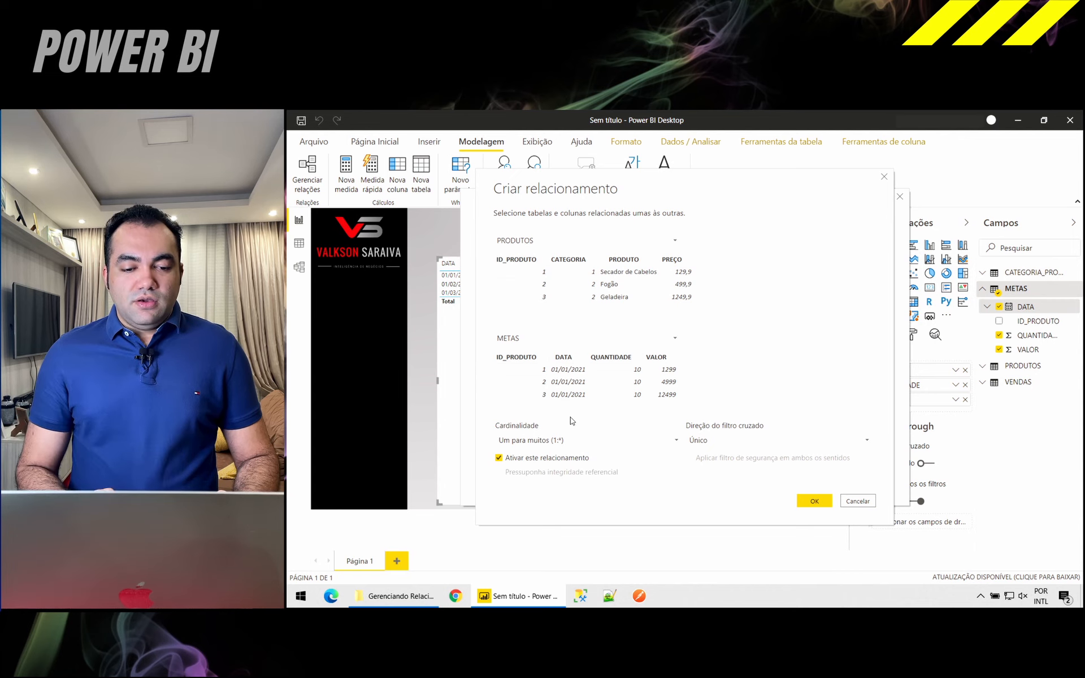
# - Review the cardinality and cross-filter direction options offered for the PRODUTOS to METAS relationship
pyautogui.click(555, 439)
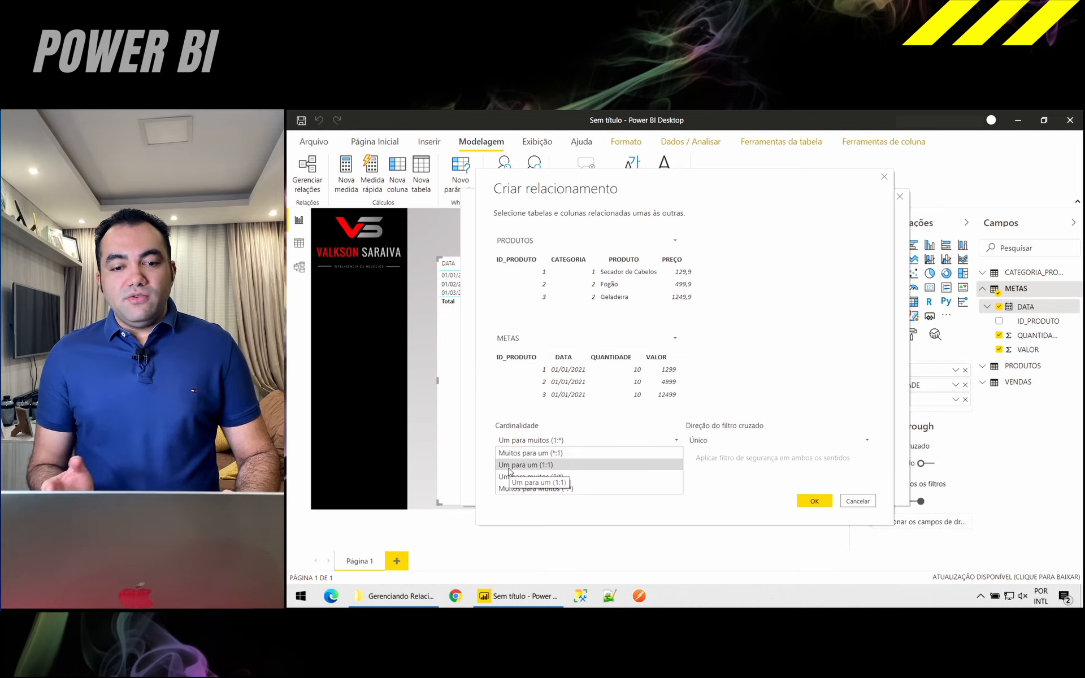
pyautogui.click(698, 325)
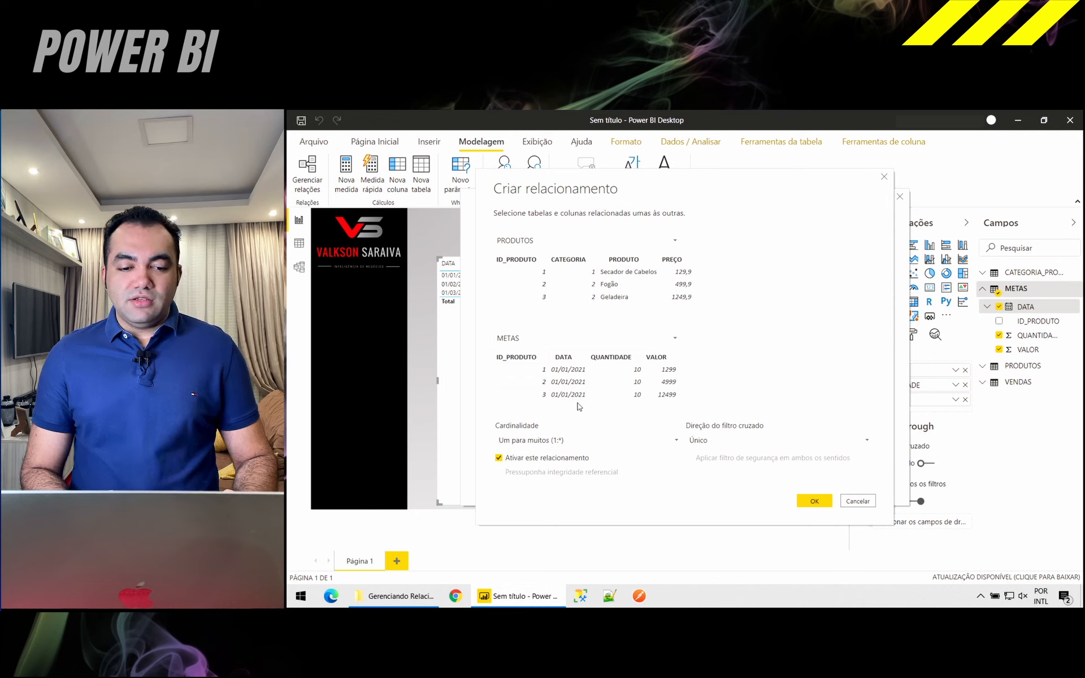
pyautogui.click(568, 439)
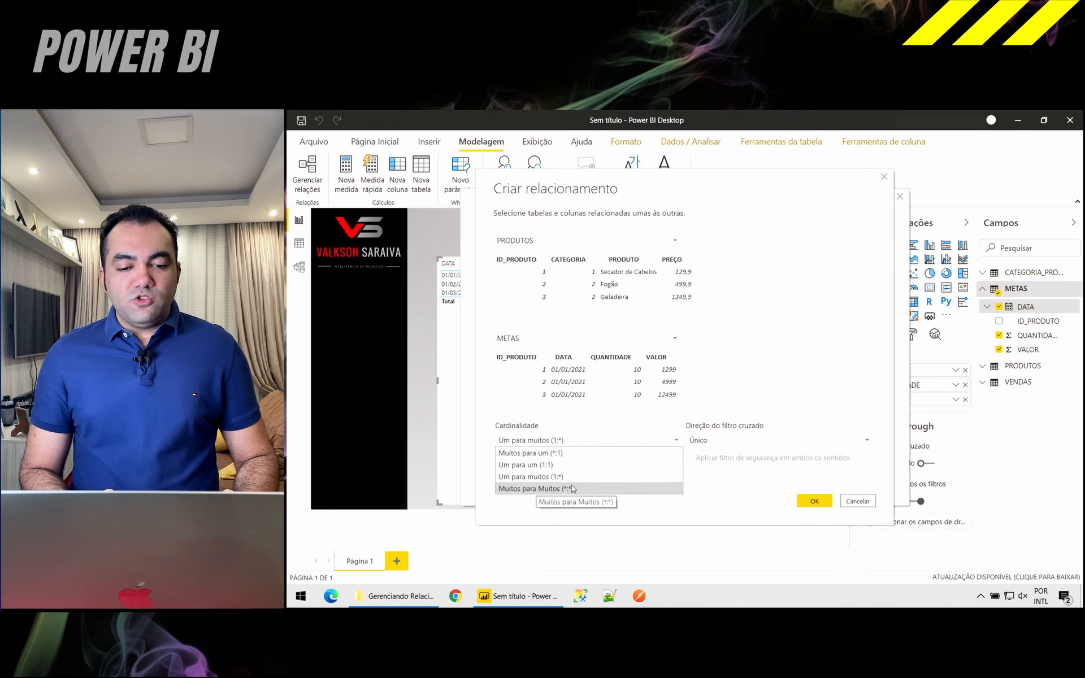
pyautogui.click(541, 326)
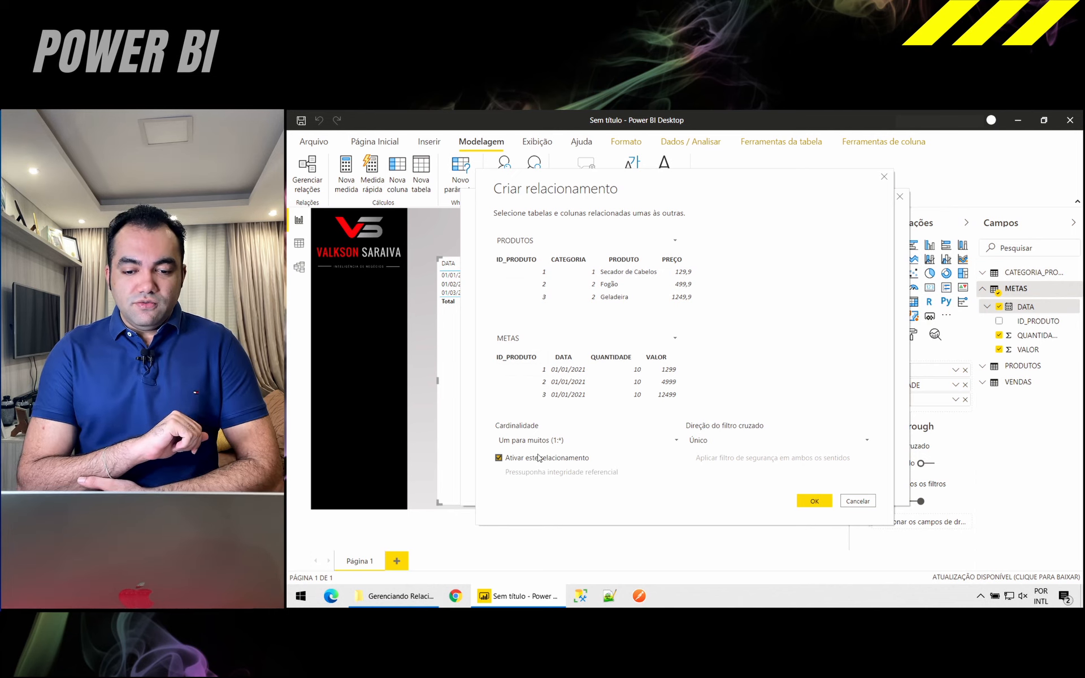
pyautogui.click(729, 444)
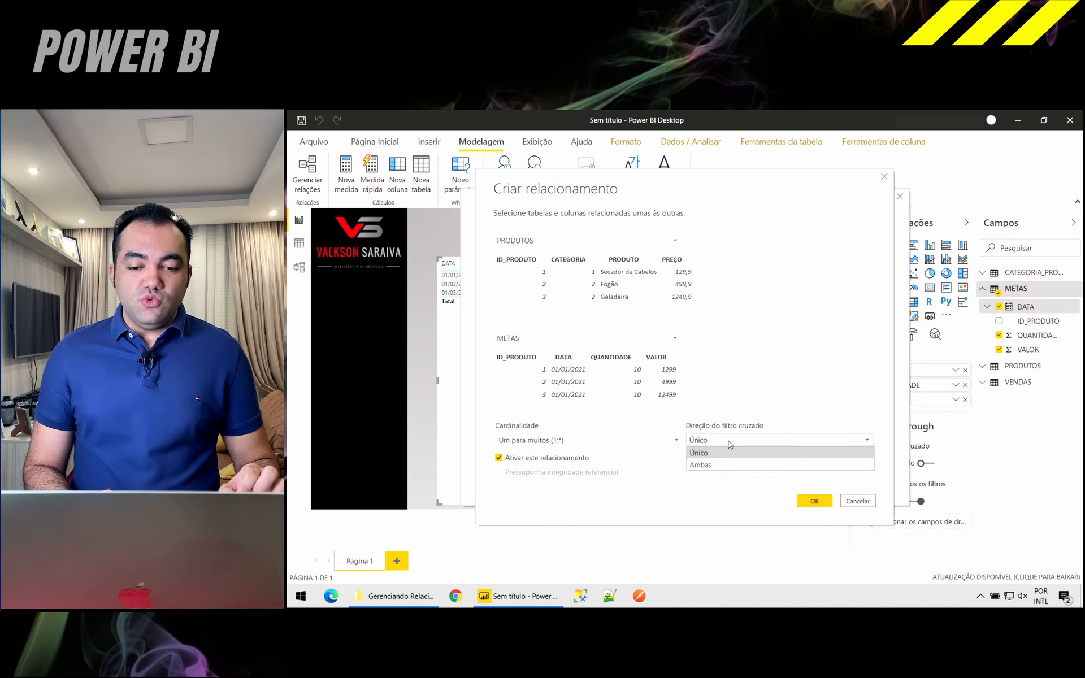
pyautogui.click(729, 444)
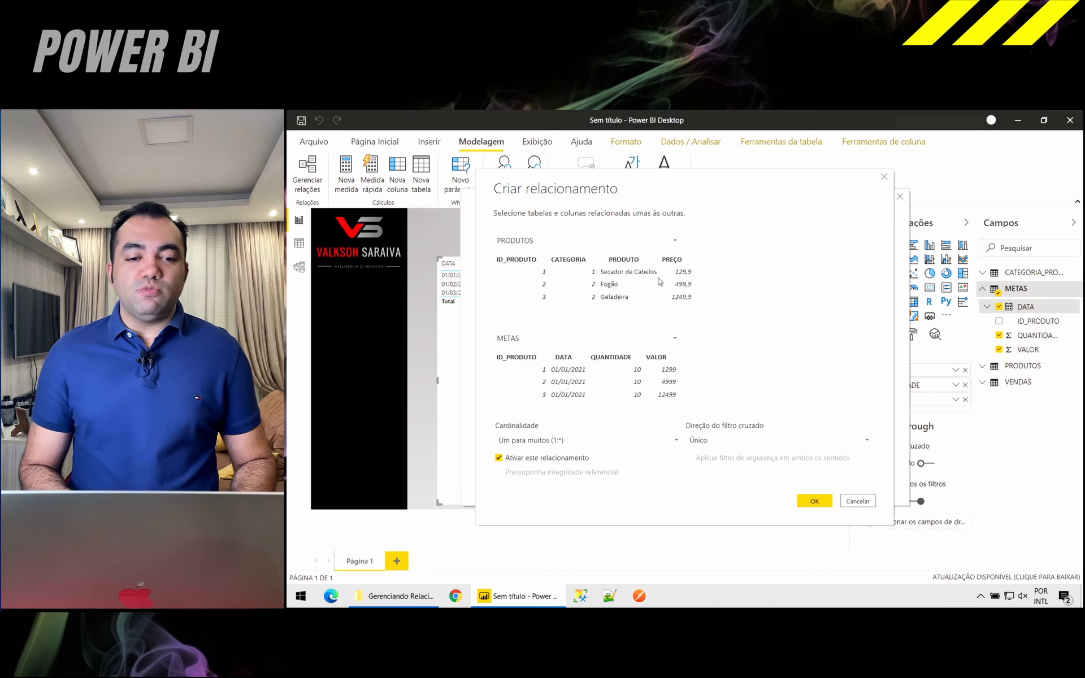
# - Set the cross-filter direction to Ambas, create the PRODUTOS to METAS relationship without the two-way security filter, and return to the report
pyautogui.click(737, 441)
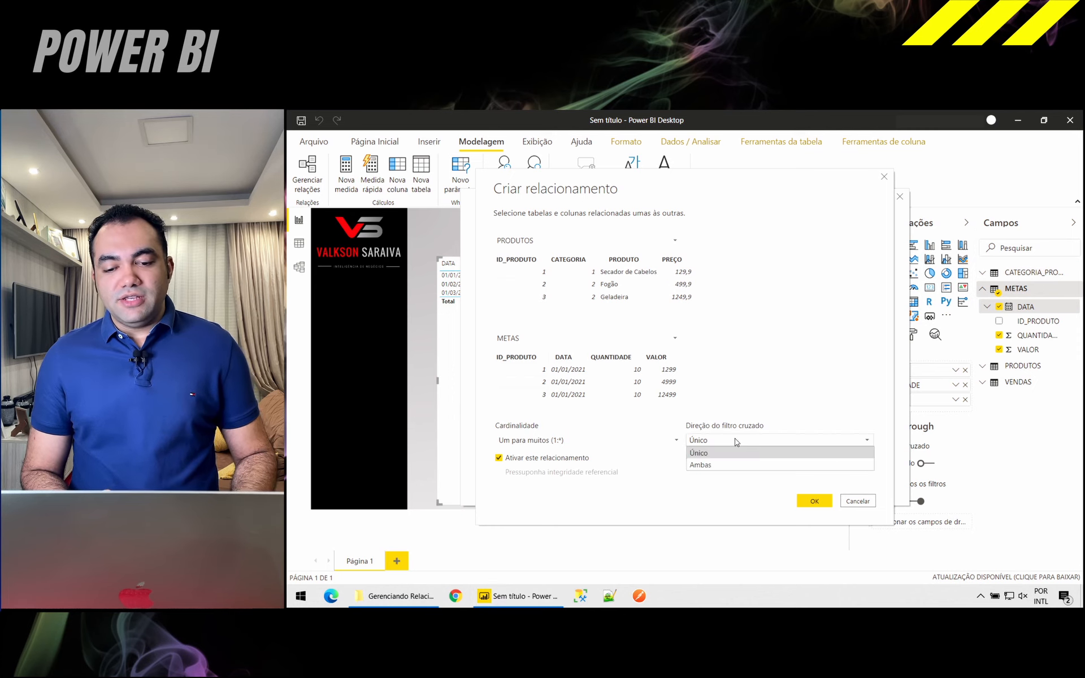
pyautogui.click(717, 460)
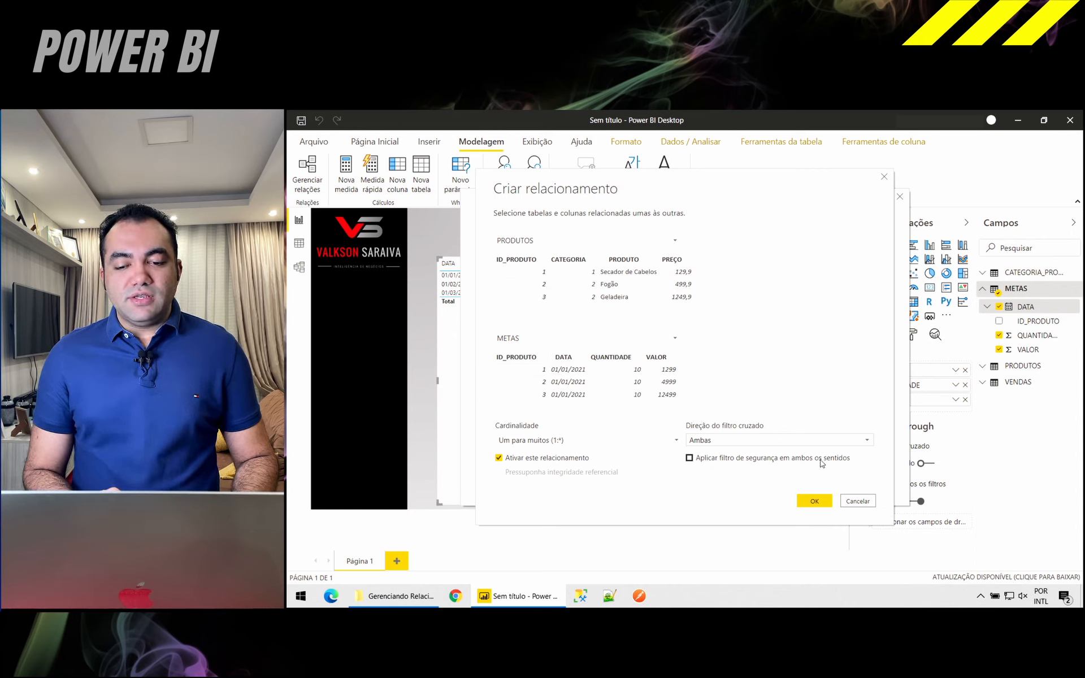
pyautogui.click(769, 464)
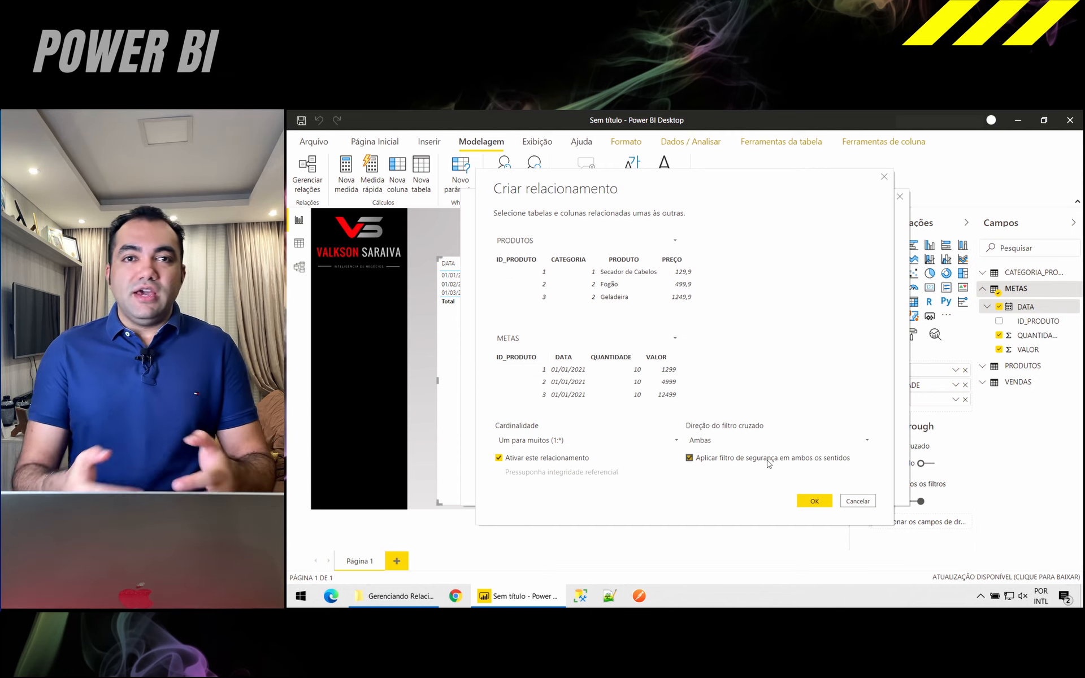
pyautogui.click(769, 464)
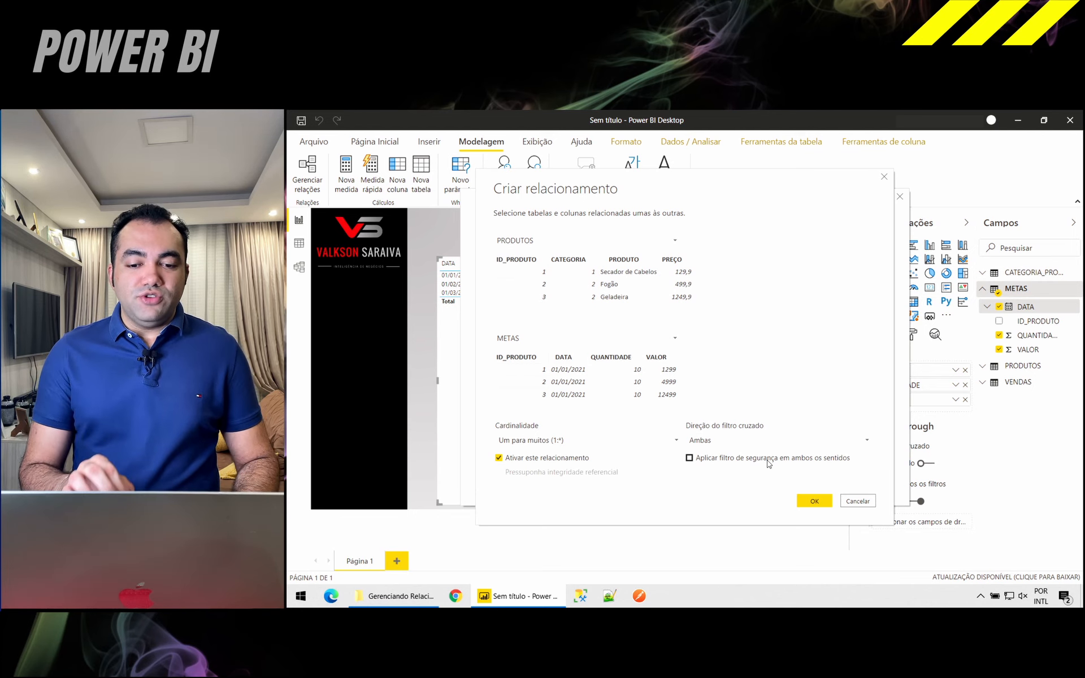
pyautogui.click(819, 502)
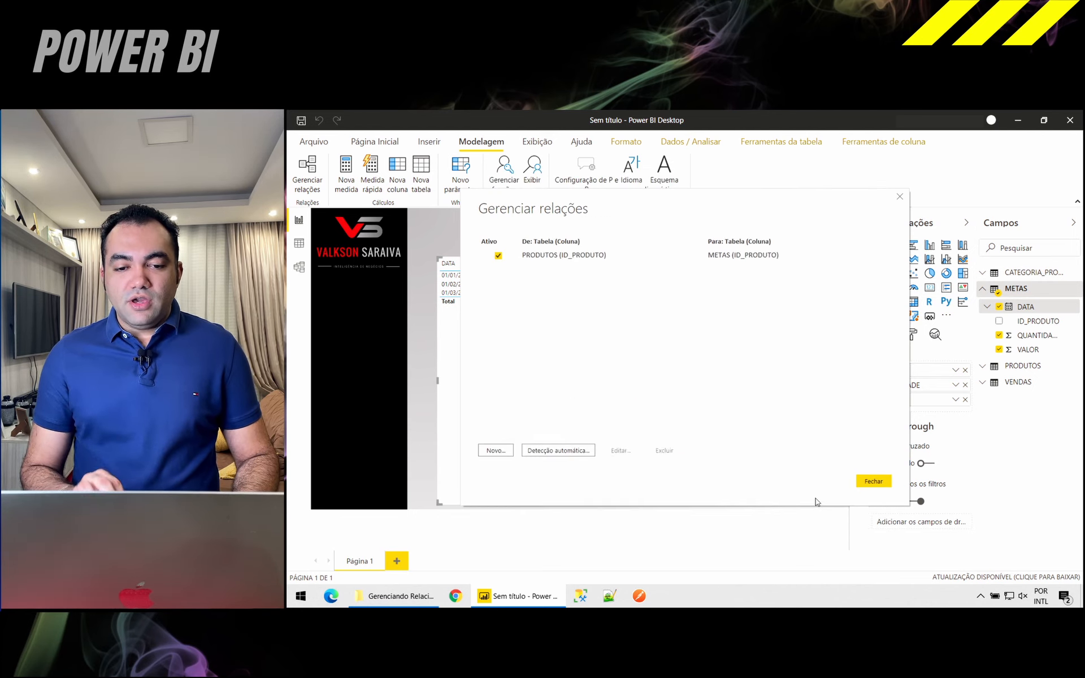
pyautogui.click(870, 482)
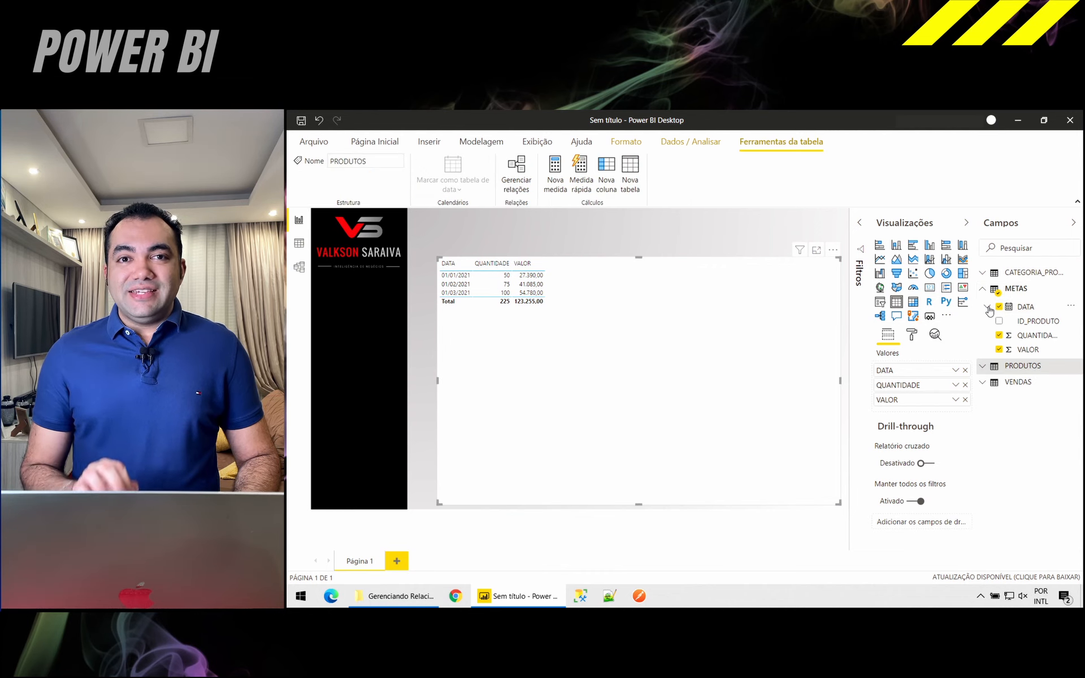
# - Add PRODUTO from the PRODUTOS table to the table visual between DATA and QUANTIDADE
pyautogui.click(984, 367)
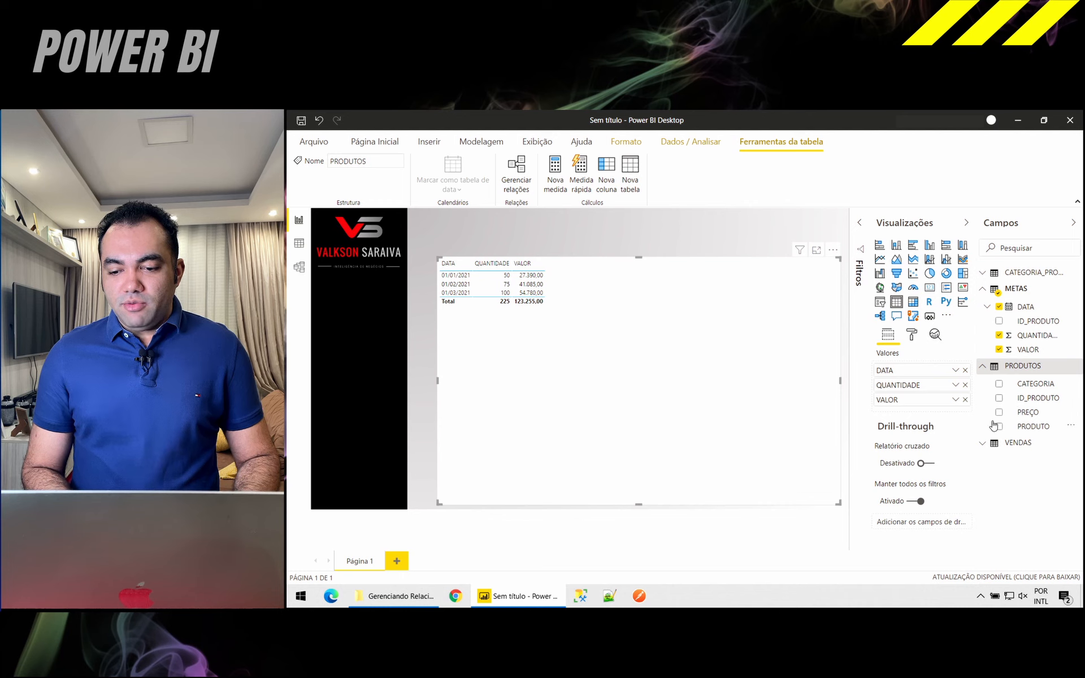
pyautogui.moveTo(1034, 428); pyautogui.dragTo(913, 386)
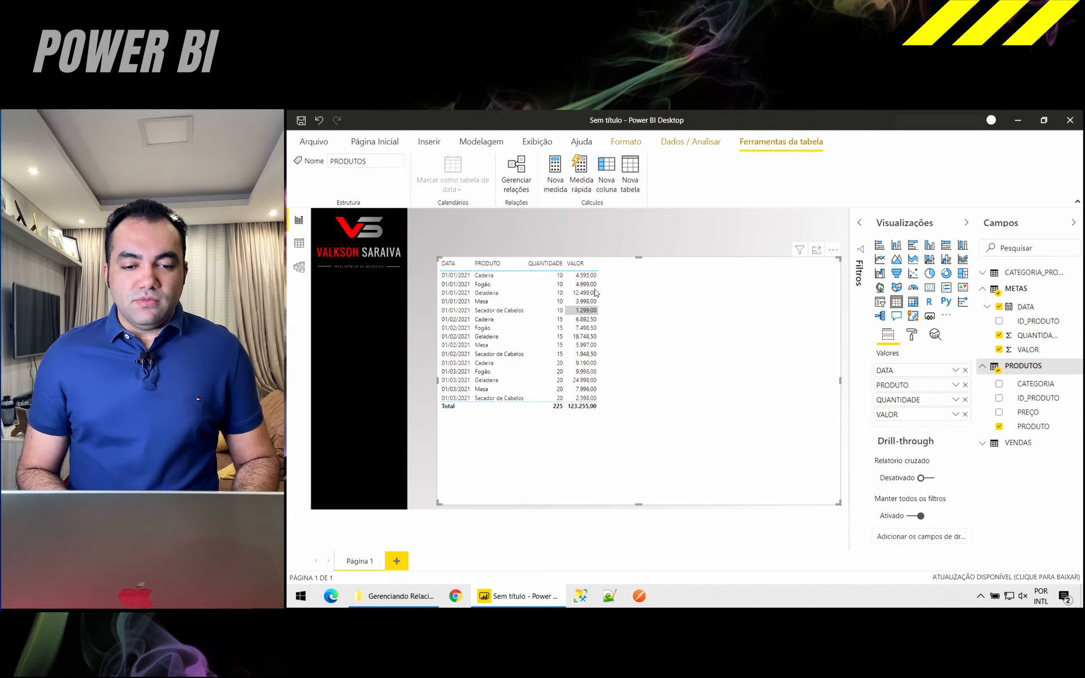
pyautogui.click(730, 327)
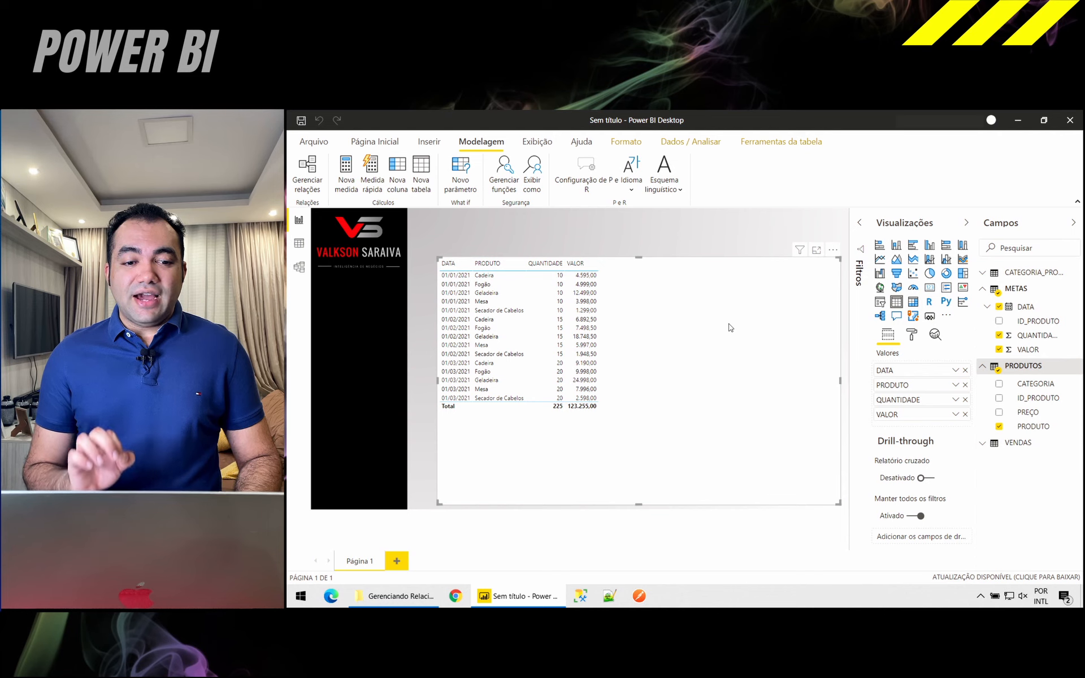
# - Add CATEGORIA from CATEGORIA_PRODUTOS to the table visual after DATA and check the visual's error details
pyautogui.click(983, 273)
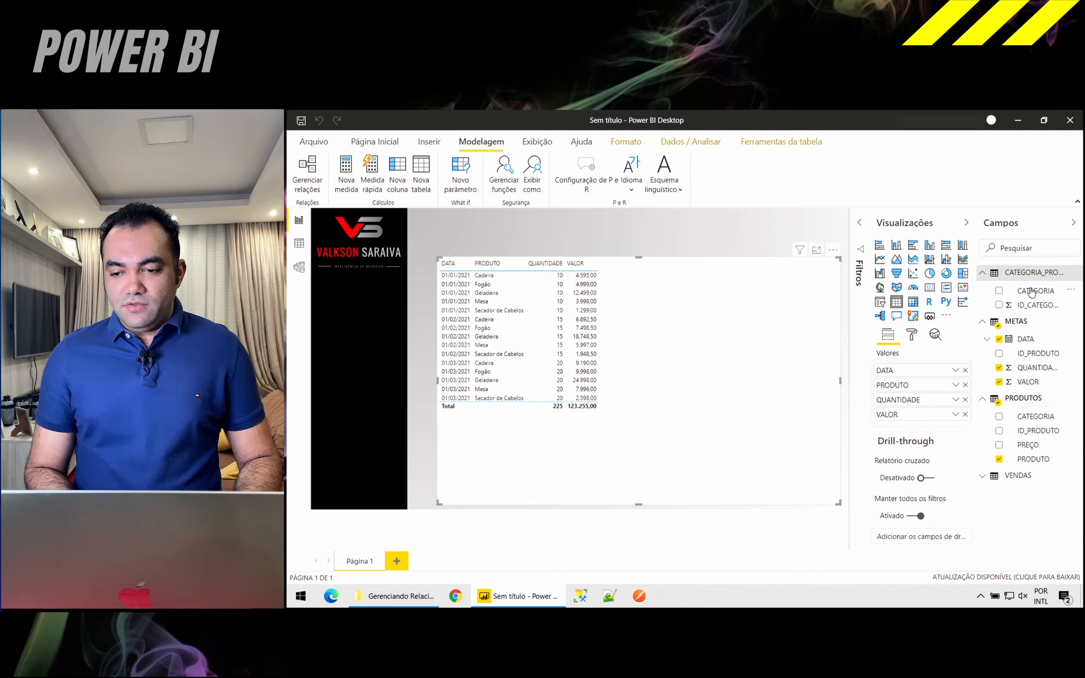
pyautogui.moveTo(1034, 290); pyautogui.dragTo(936, 380)
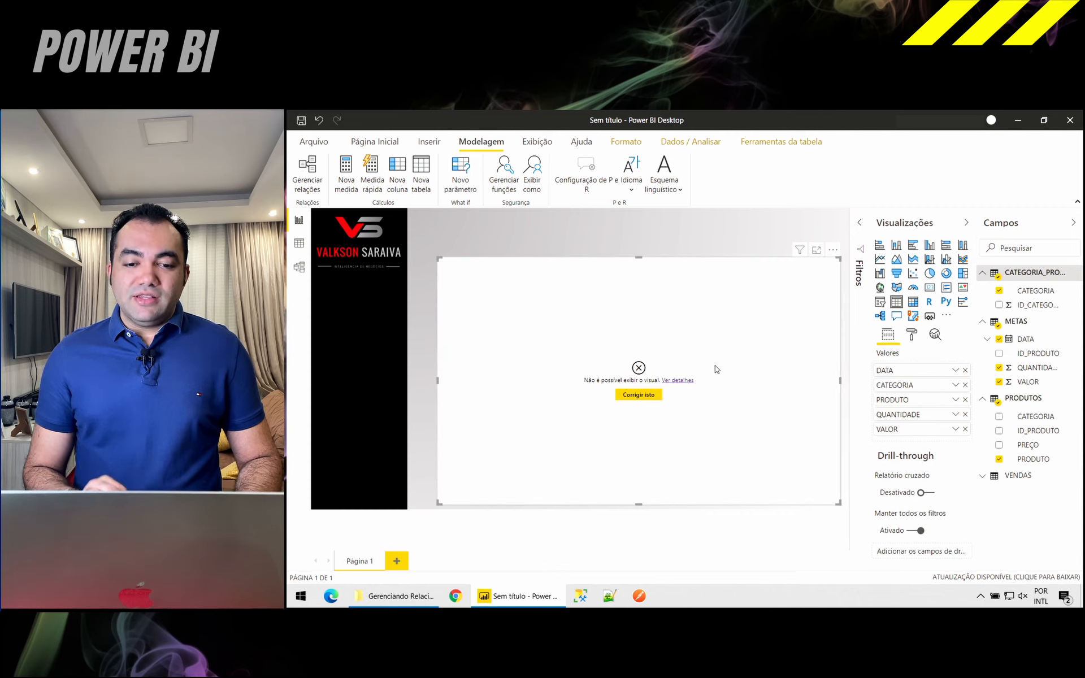
pyautogui.click(685, 380)
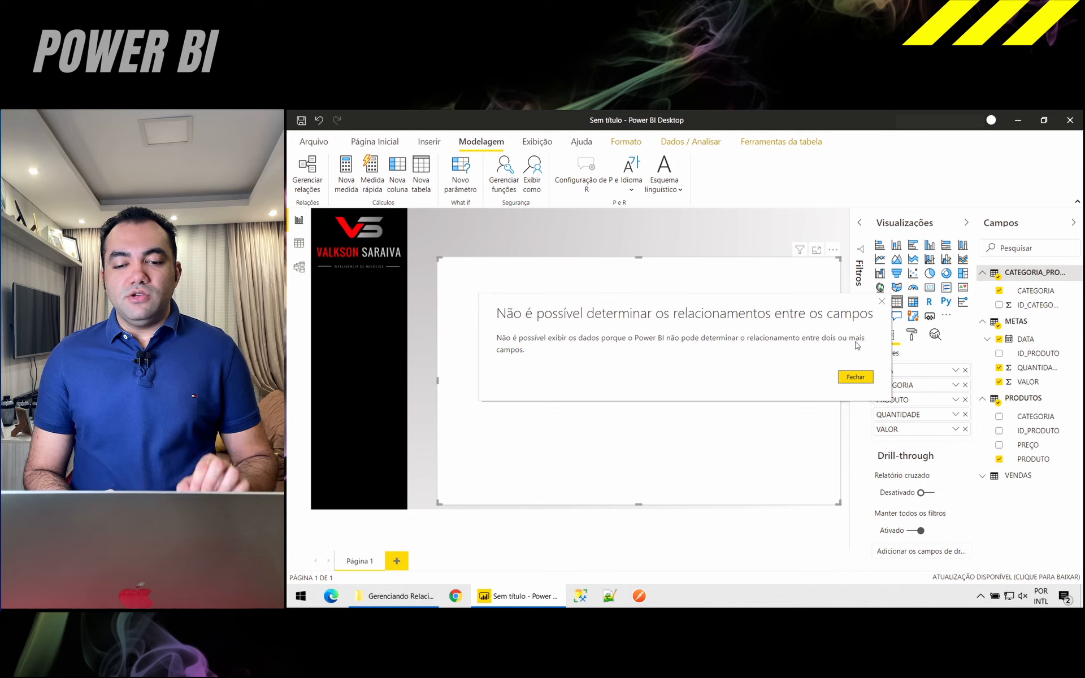
pyautogui.click(857, 379)
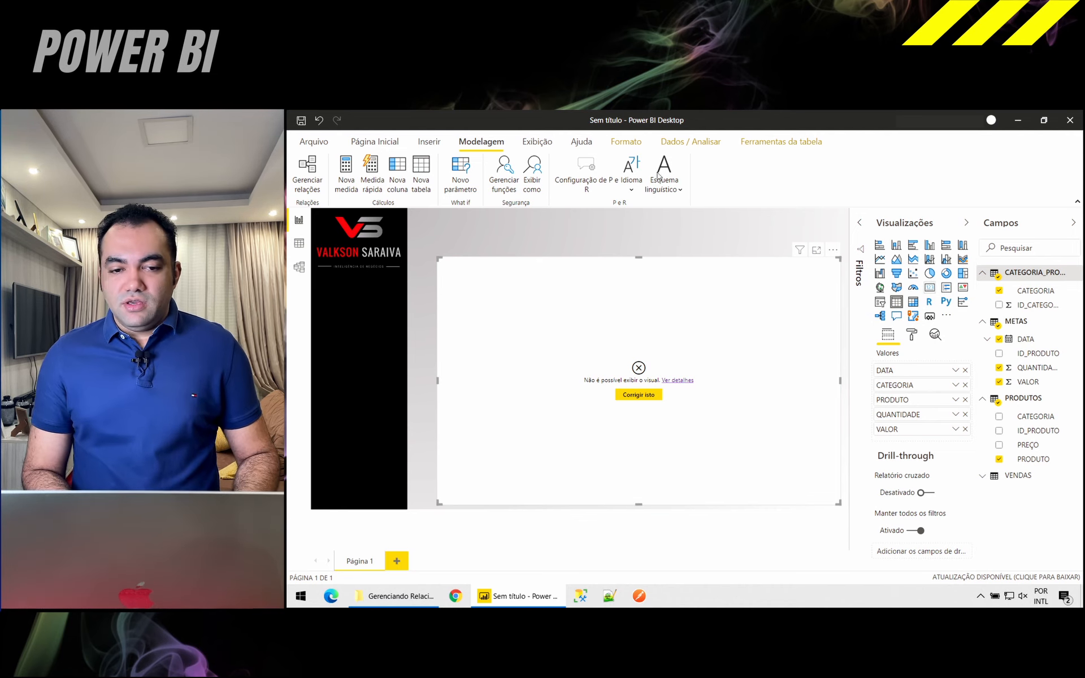
# - Set up a new relationship linking CATEGORIA in PRODUTOS to ID_CATEGORIA in CATEGORIA_PRODUTOS
pyautogui.click(307, 170)
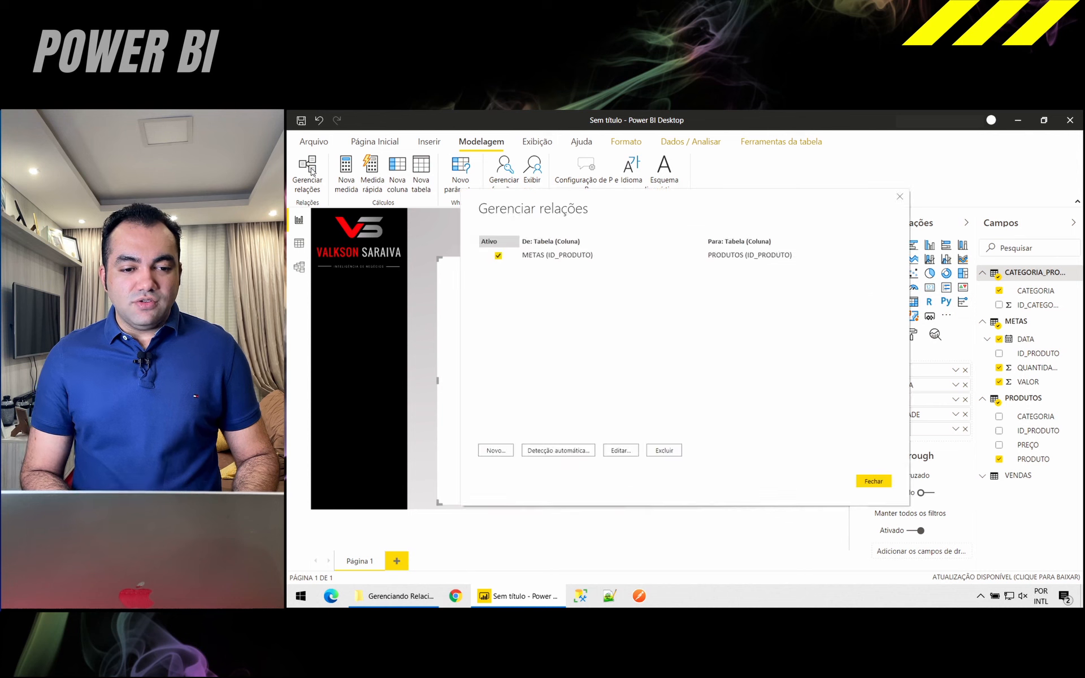
pyautogui.click(497, 450)
pyautogui.click(624, 246)
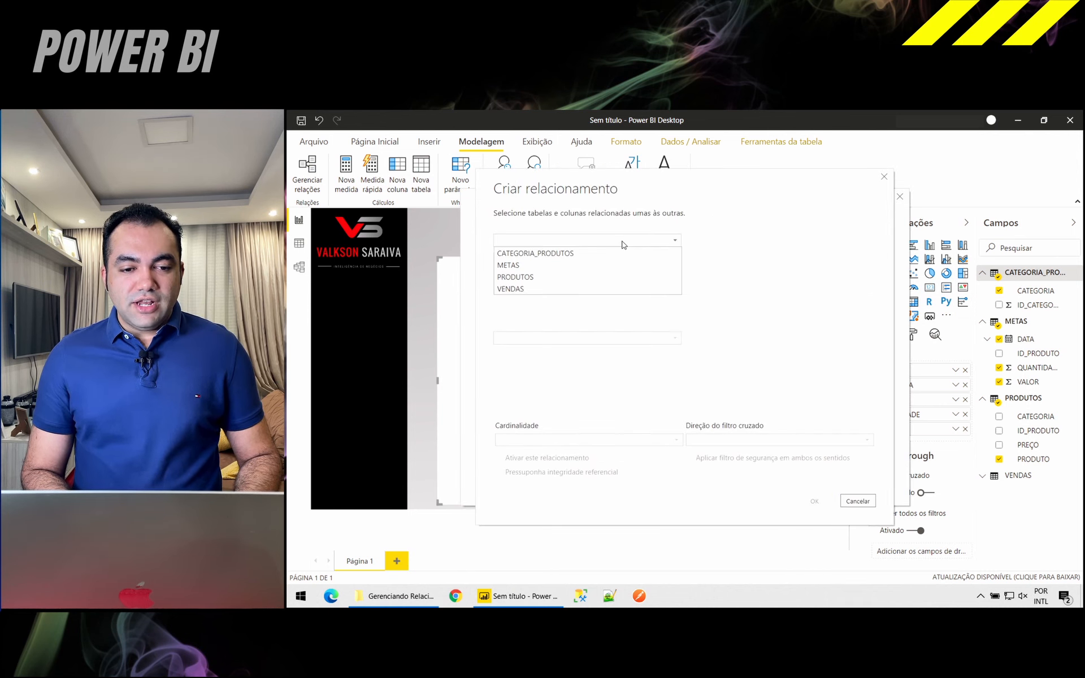
pyautogui.click(524, 277)
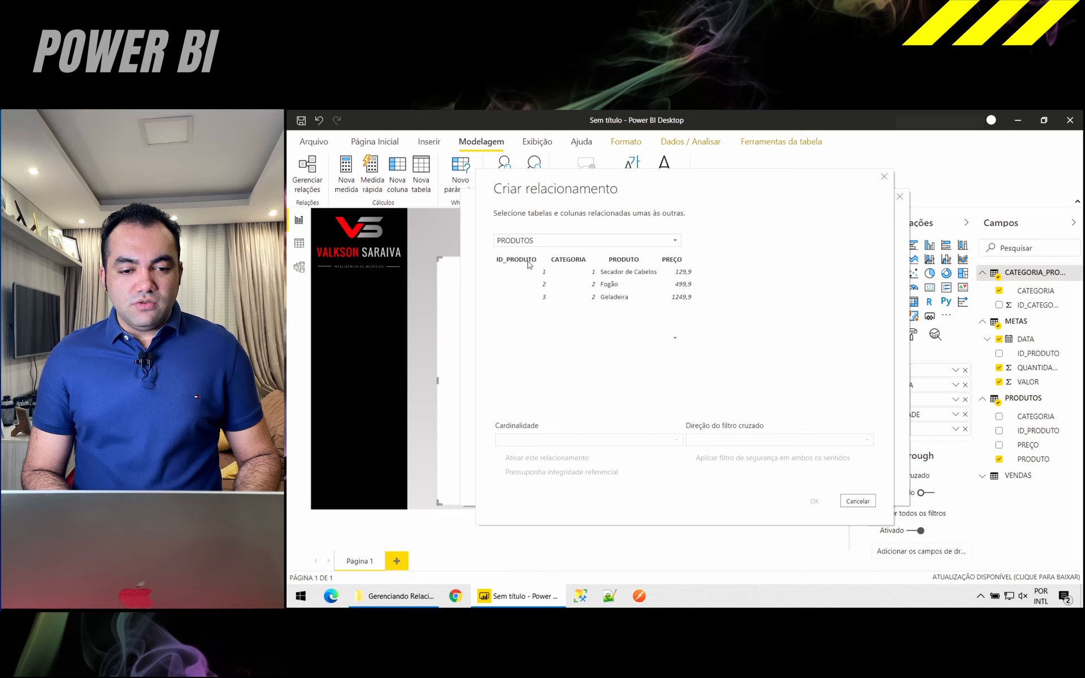
pyautogui.click(580, 263)
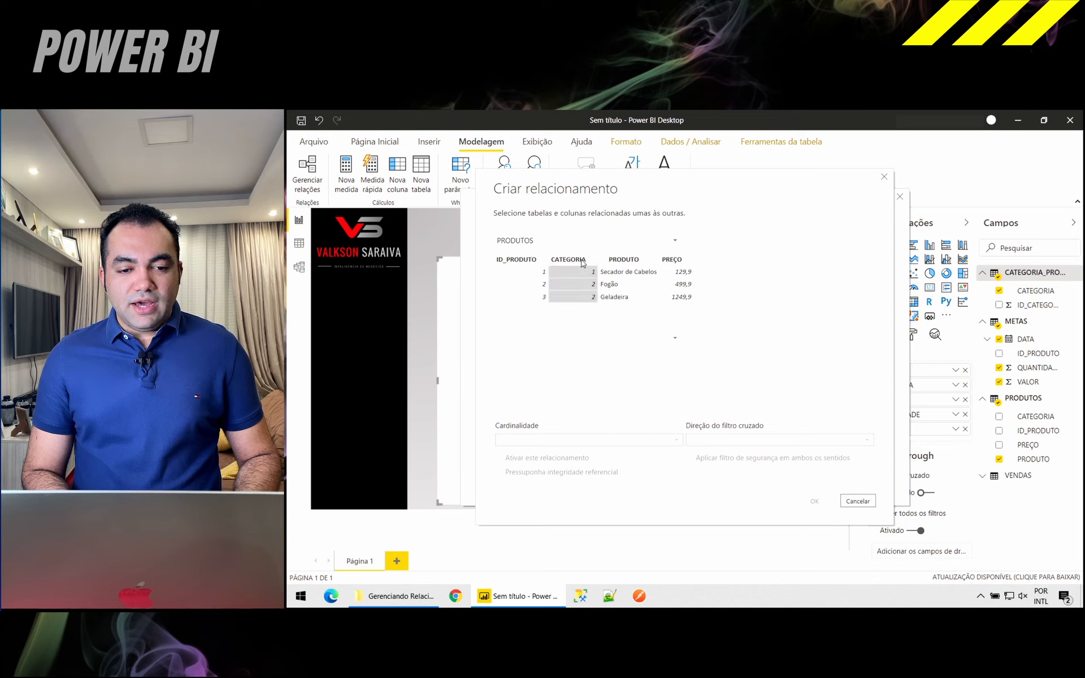
pyautogui.click(554, 336)
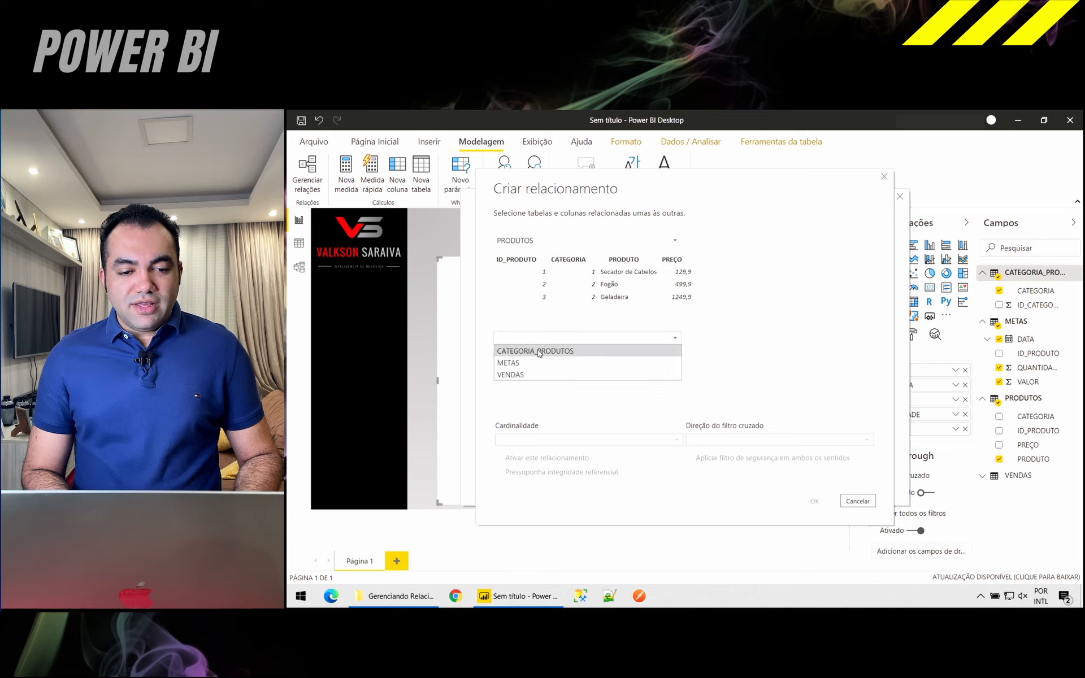
pyautogui.click(540, 351)
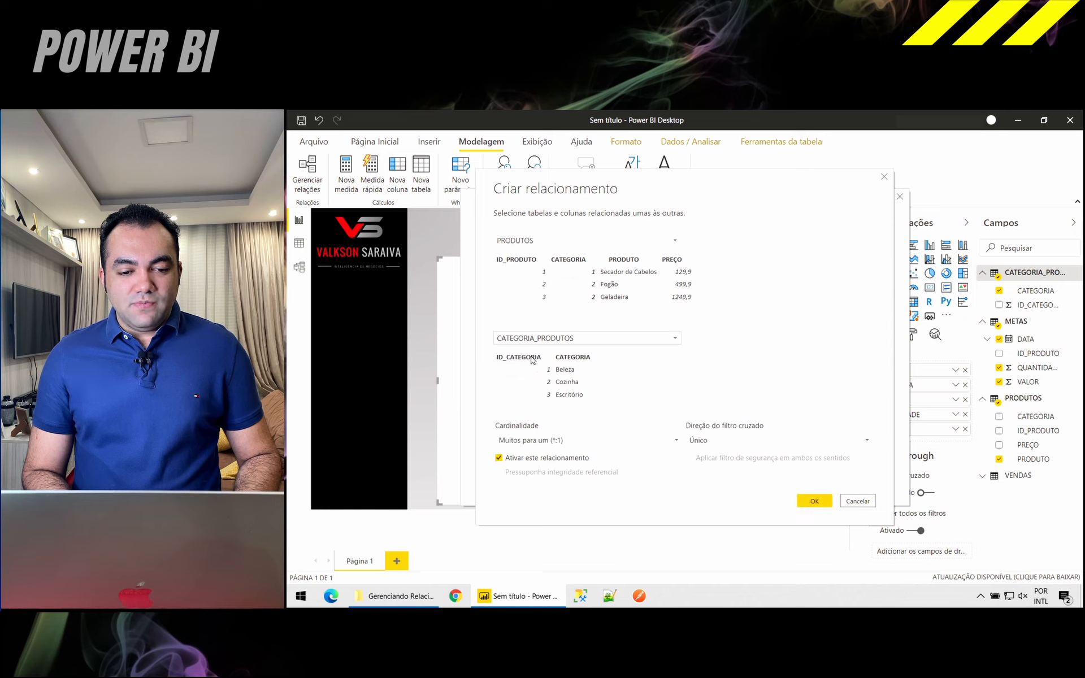
pyautogui.click(530, 357)
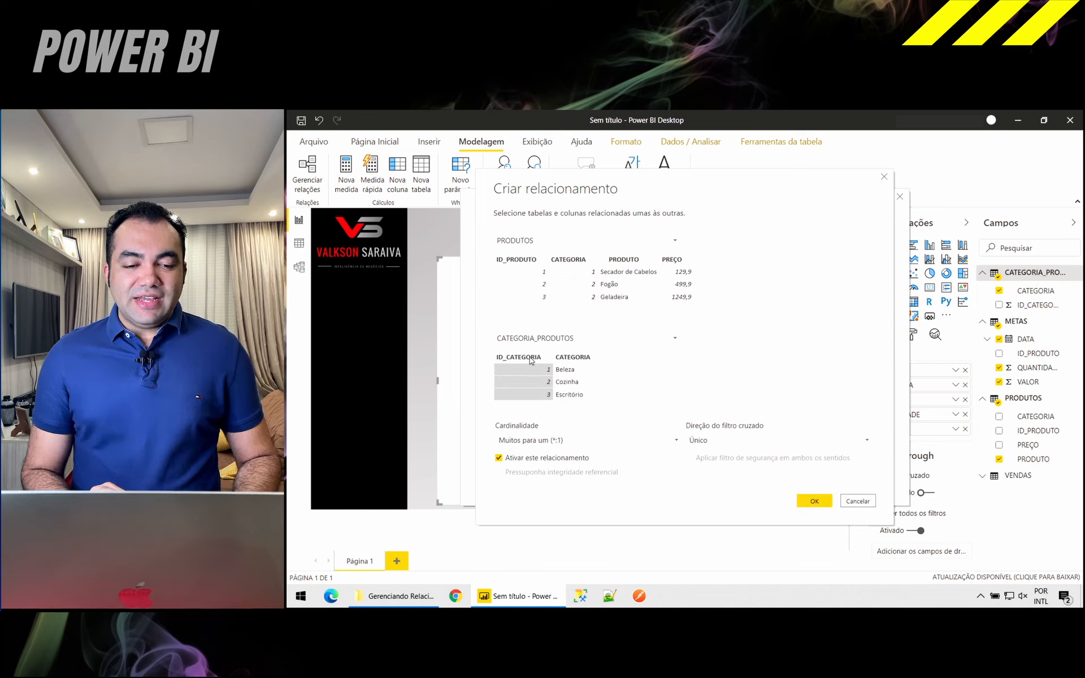
pyautogui.click(530, 357)
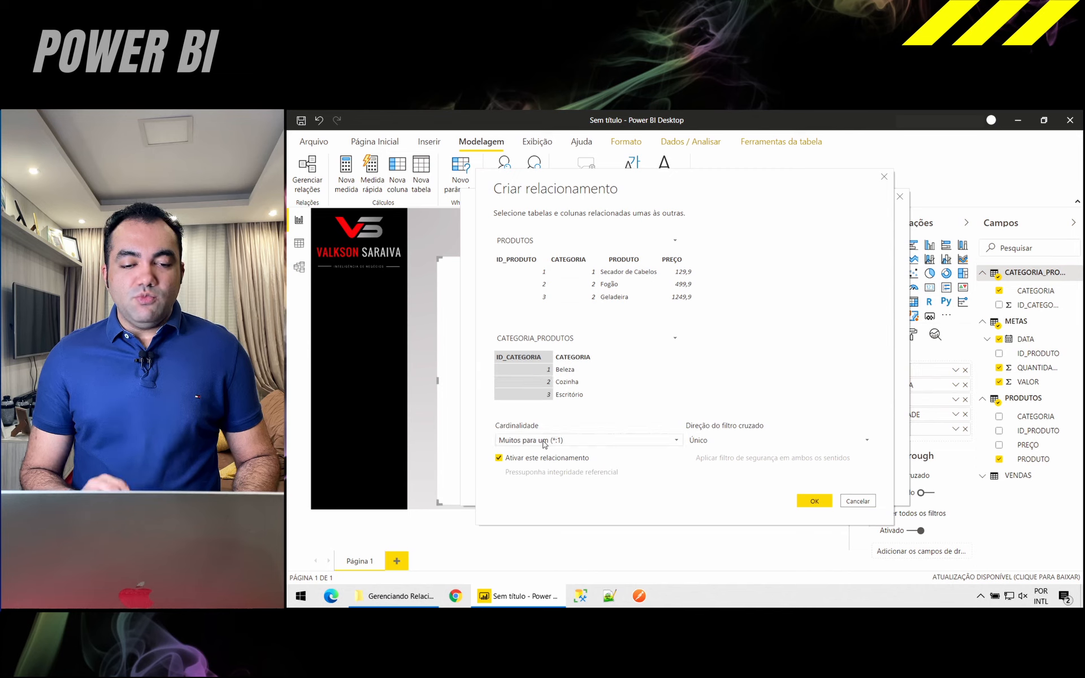
# - Set the cross-filter direction to Ambas, create the PRODUTOS to CATEGORIA_PRODUTOS relationship, and return to the report
pyautogui.click(714, 441)
pyautogui.click(706, 466)
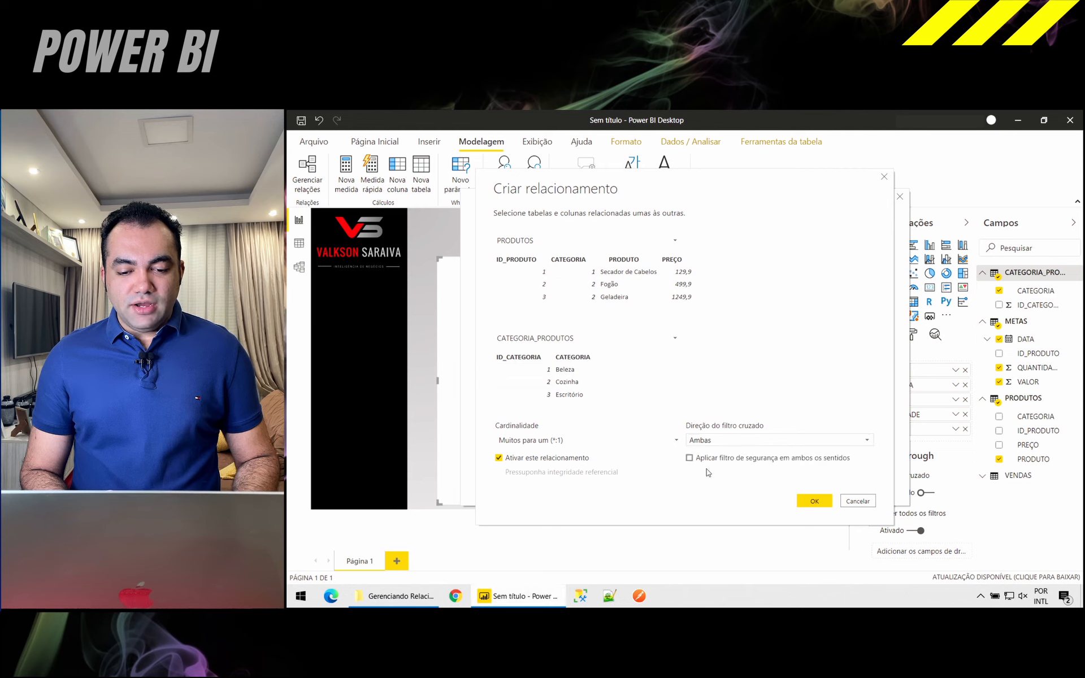
pyautogui.click(814, 501)
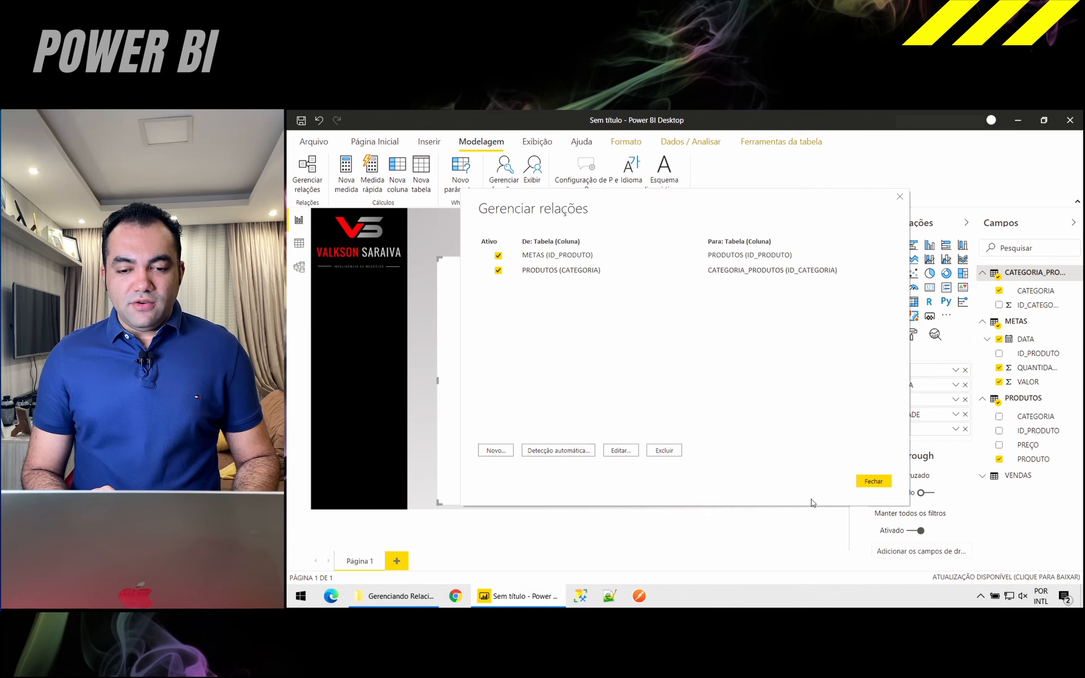
pyautogui.click(871, 481)
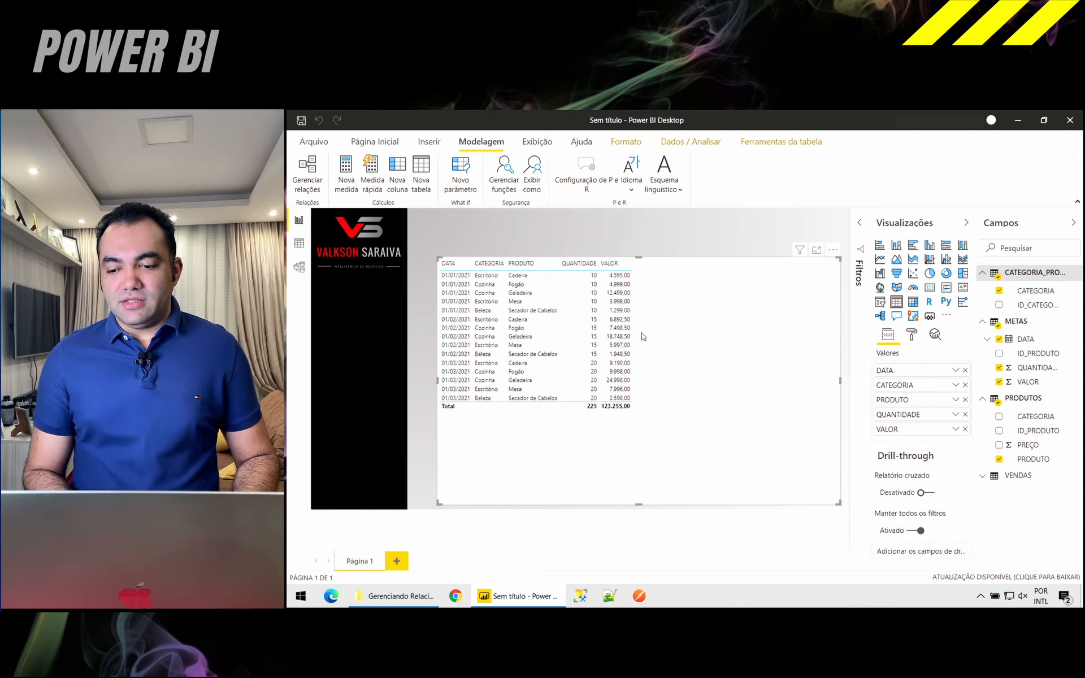
# - Expand the VENDAS fields and open the METAS query in the Power Query Editor
pyautogui.click(982, 478)
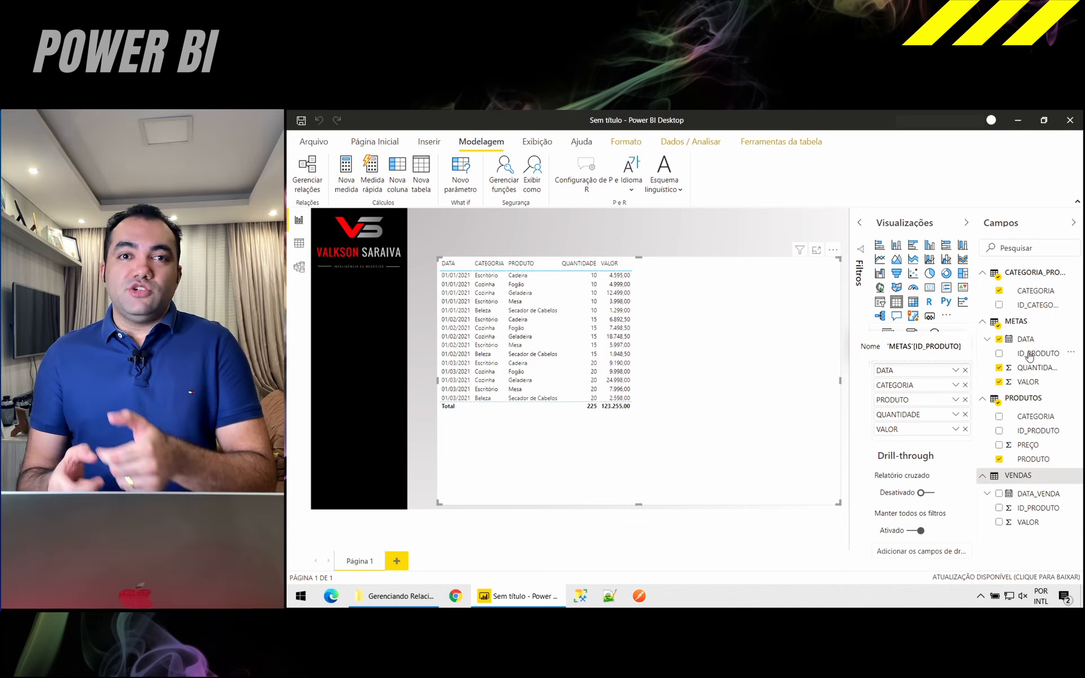
pyautogui.click(361, 145)
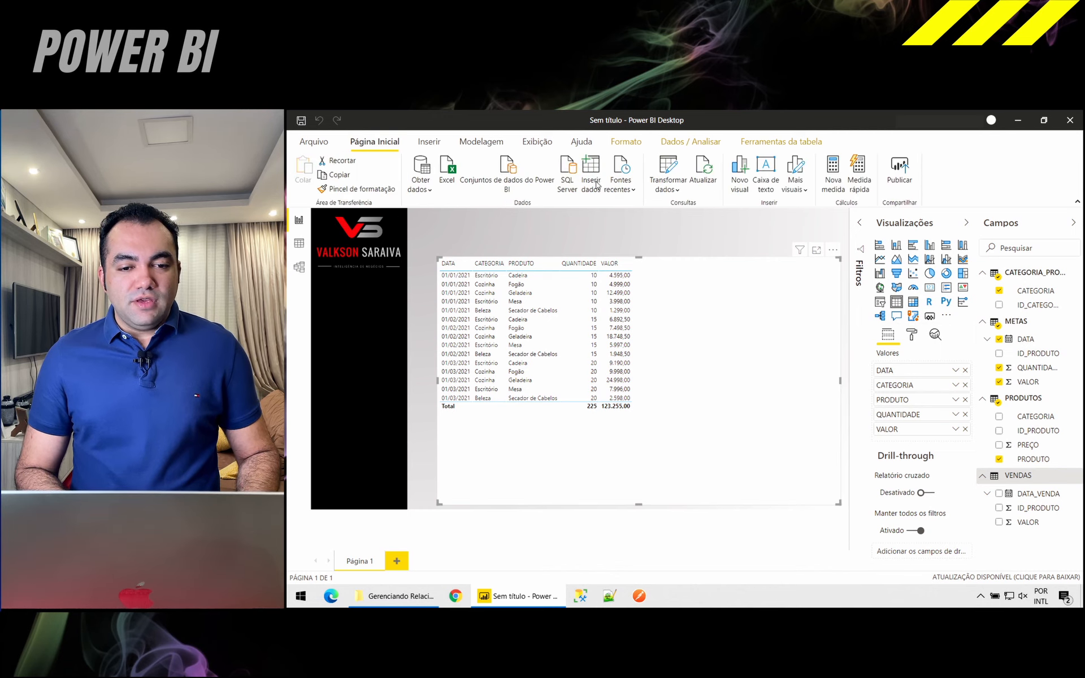
pyautogui.click(664, 170)
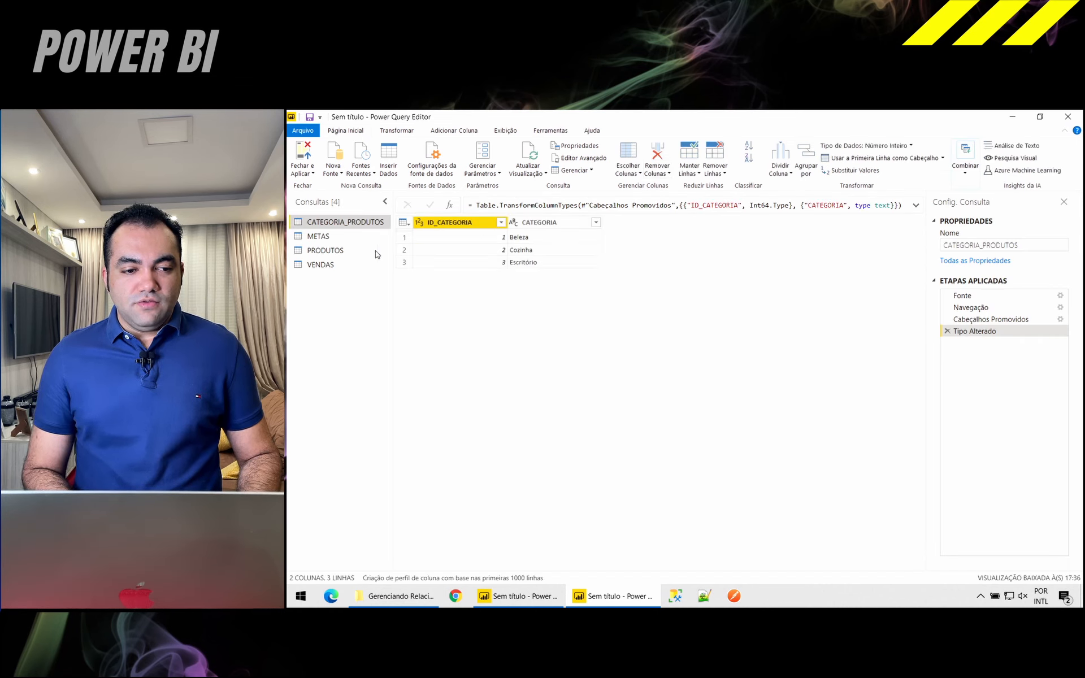
pyautogui.click(311, 237)
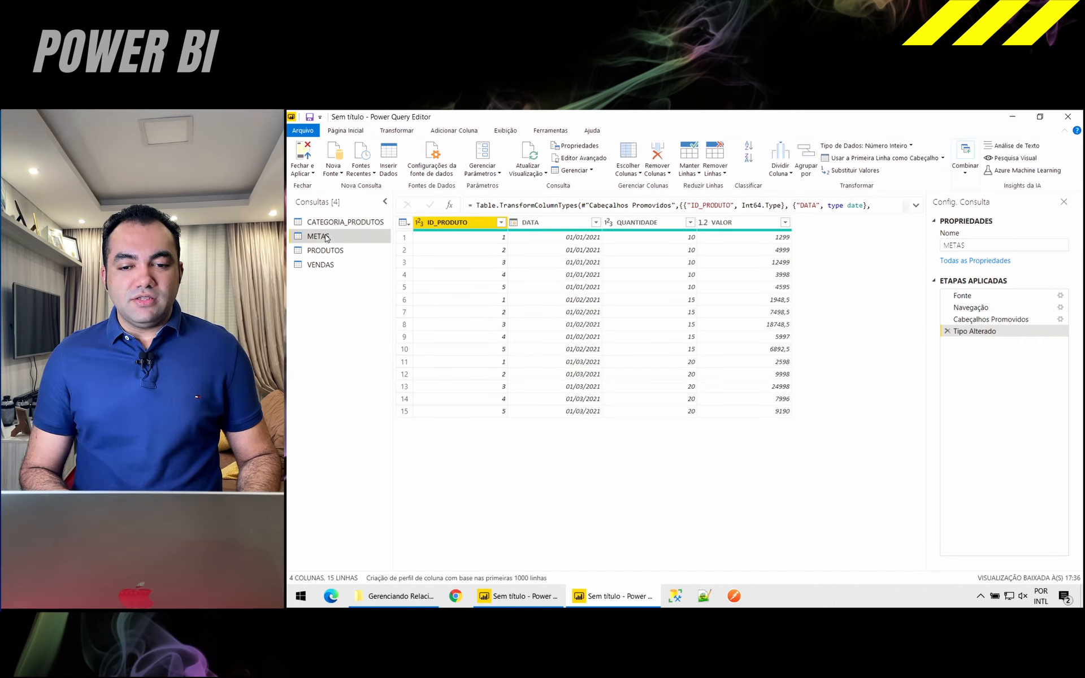
# - Start a column from examples in METAS that joins ID_PRODUTO and DATA, using 1-01/01/2021 as the first row's example
pyautogui.click(450, 132)
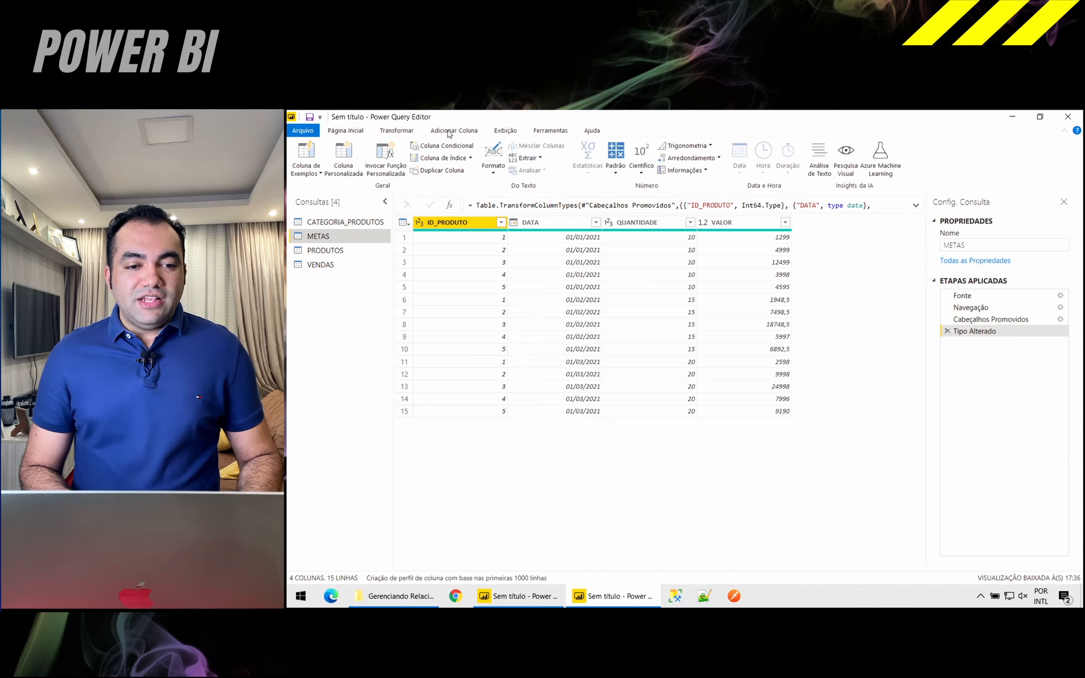
pyautogui.click(305, 152)
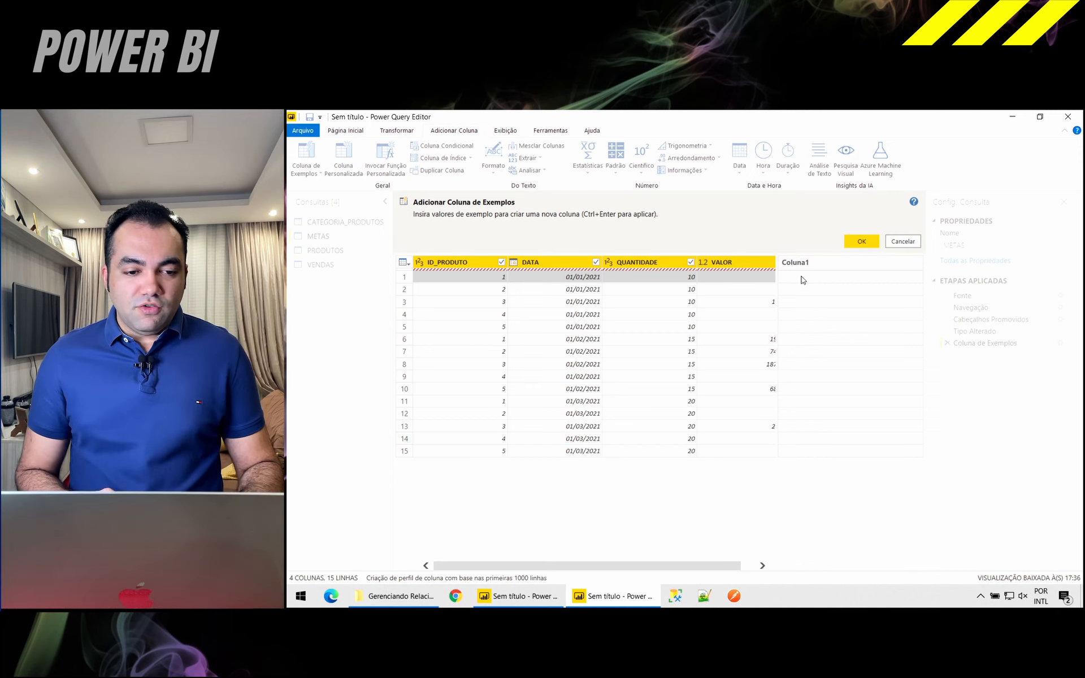
pyautogui.click(789, 274)
pyautogui.write('1')
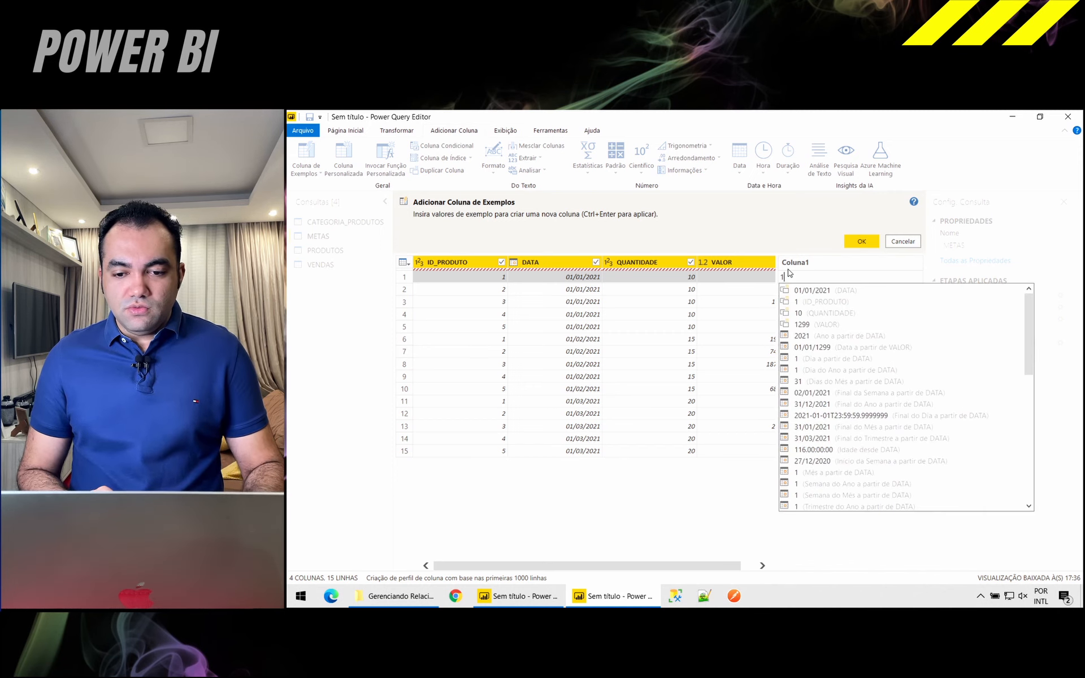
pyautogui.write('-')
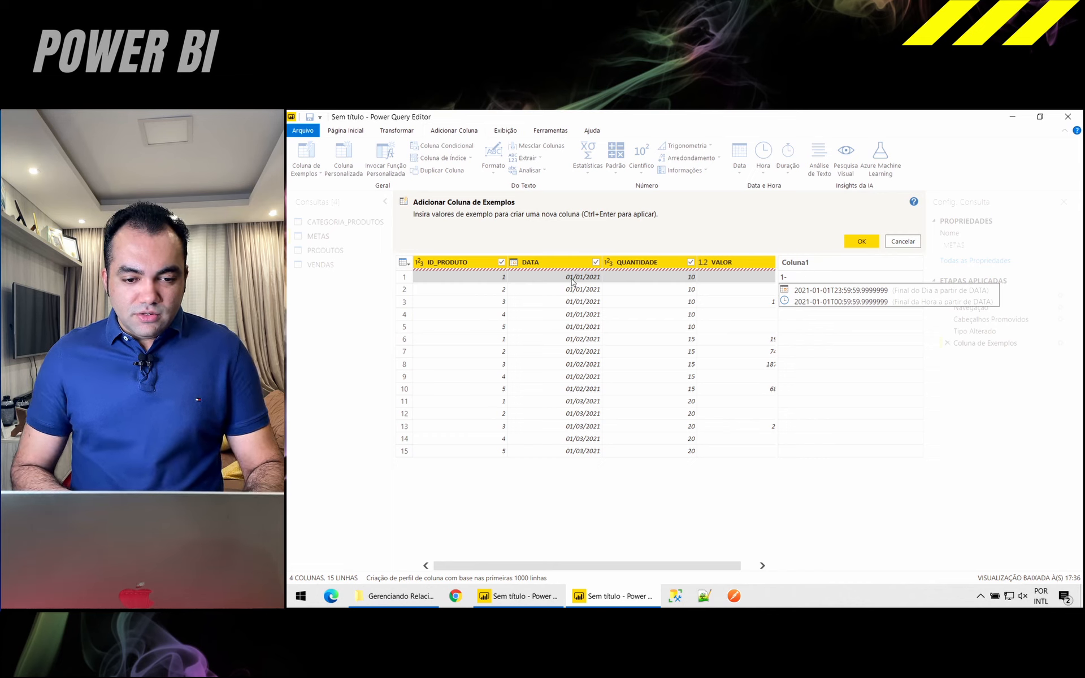
pyautogui.write('01')
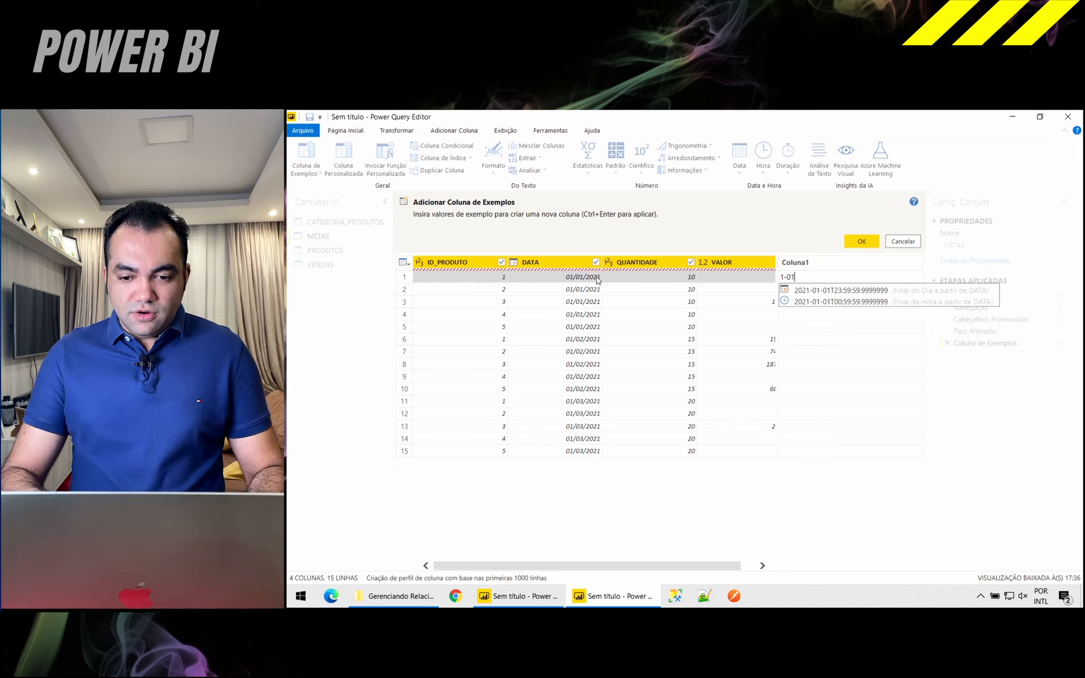
pyautogui.write('/01/2021')
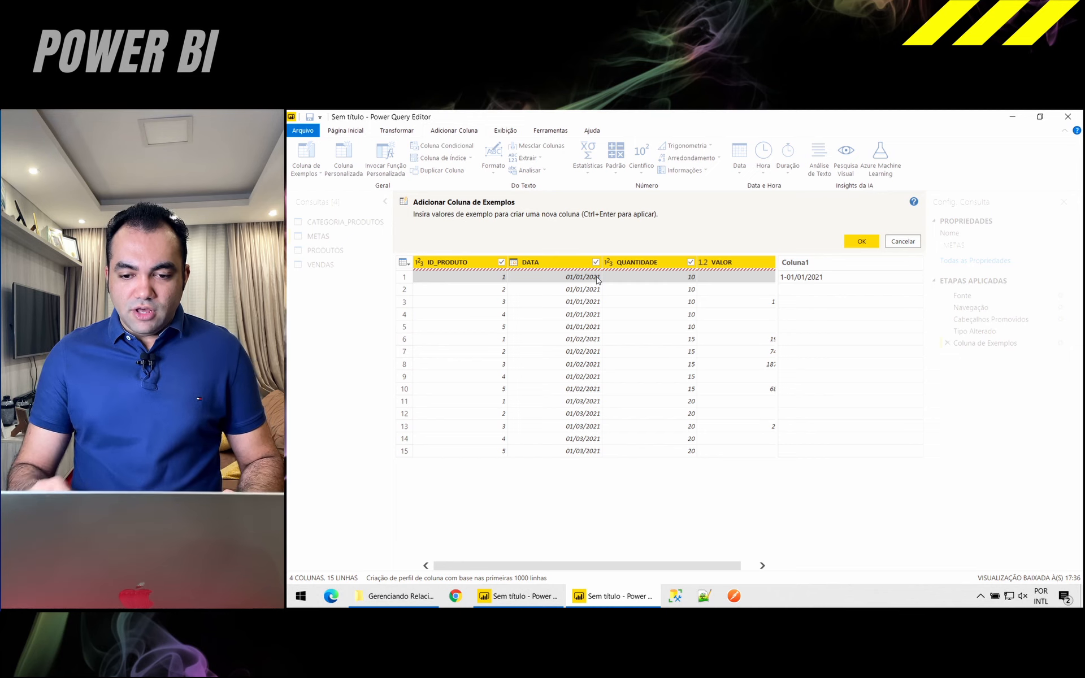
pyautogui.press('Return')
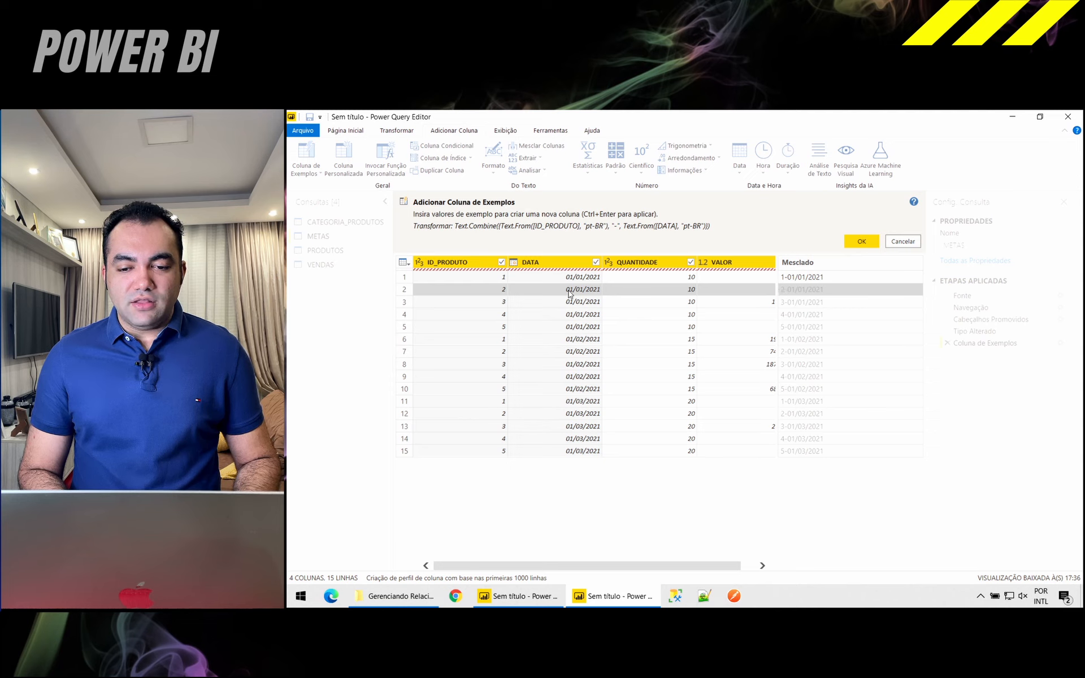
pyautogui.click(804, 379)
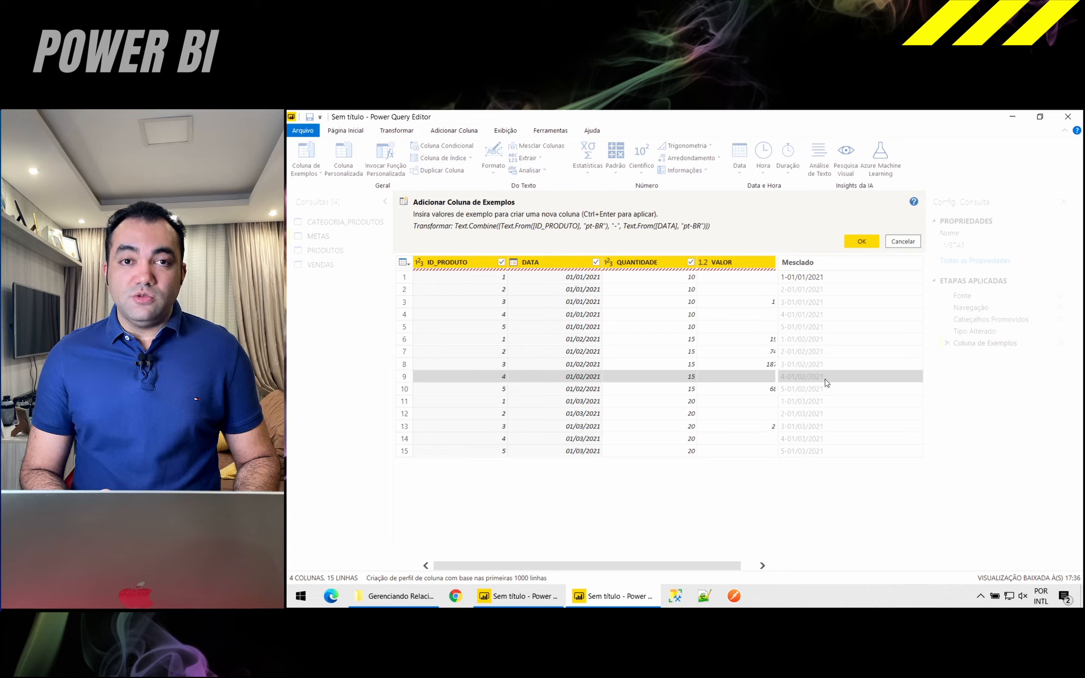
# - Name the new METAS example column ID_META and add it to the query
pyautogui.doubleClick(806, 263)
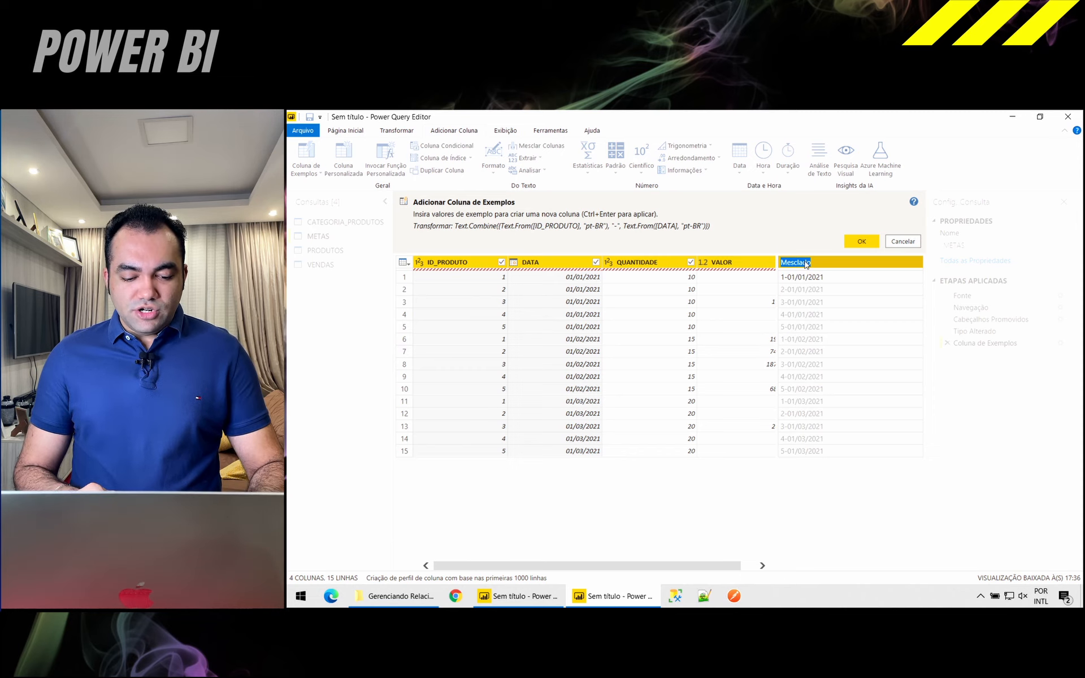
pyautogui.write('ID_')
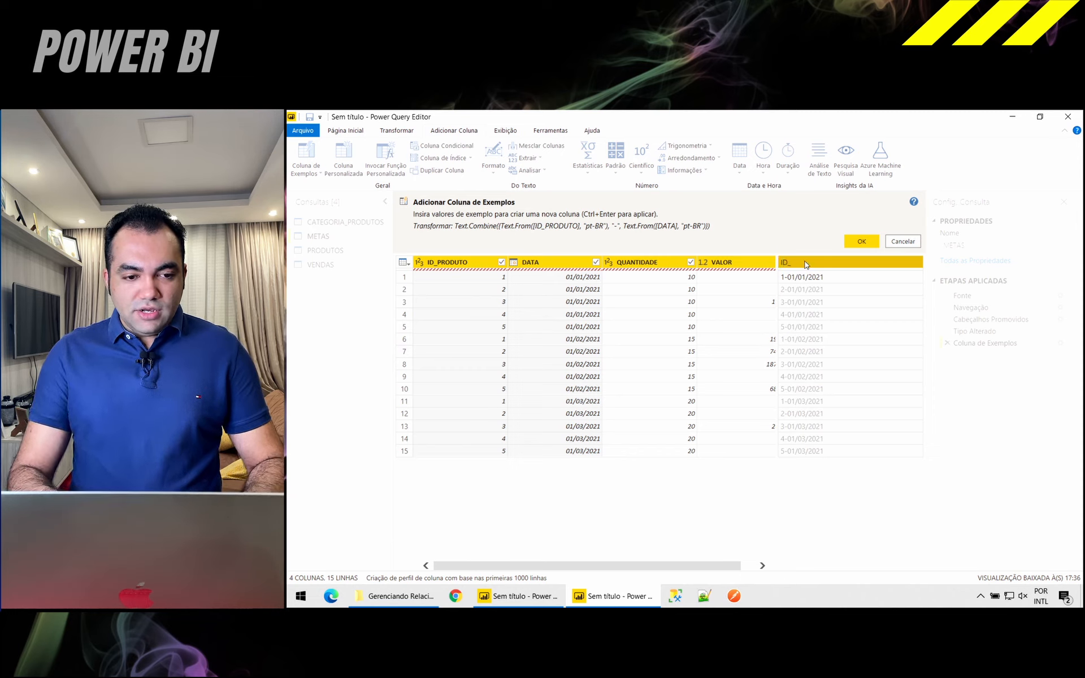
pyautogui.write('META')
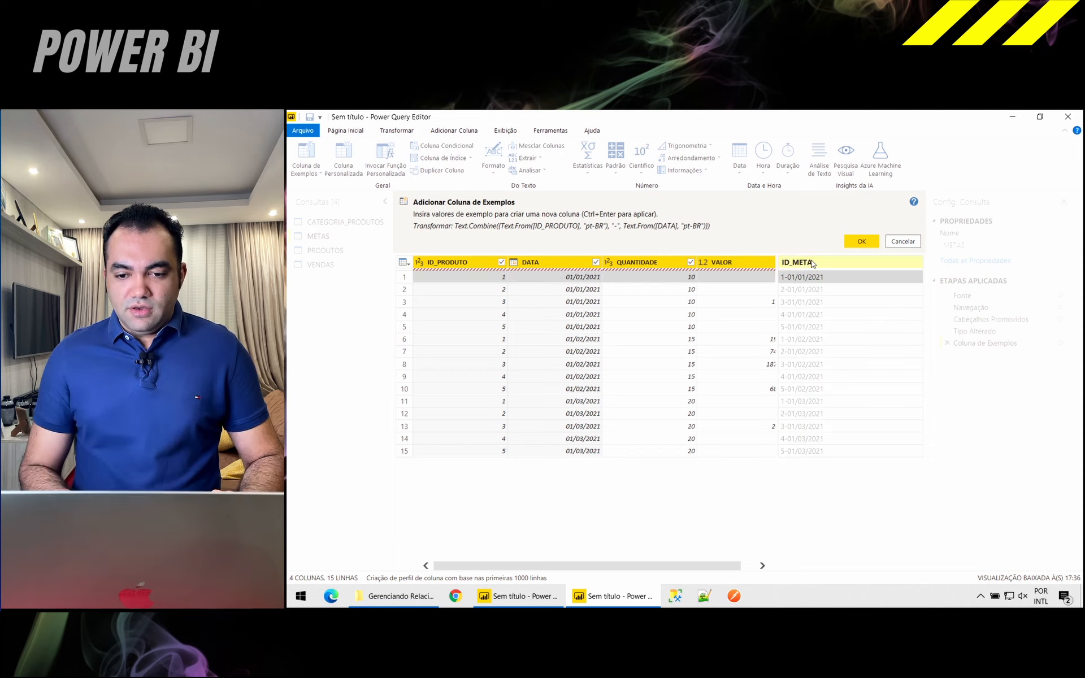
pyautogui.press('Return')
pyautogui.click(859, 241)
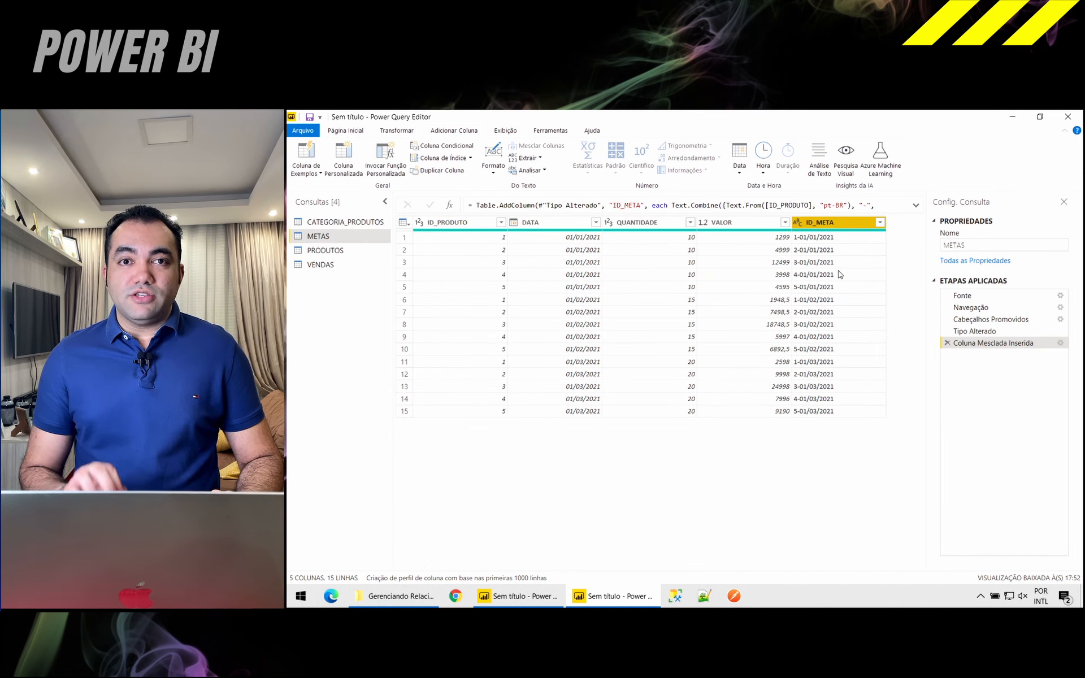
# - Start a column from examples in the VENDAS query, using 01/01/2021 as the first row's example
pyautogui.click(321, 265)
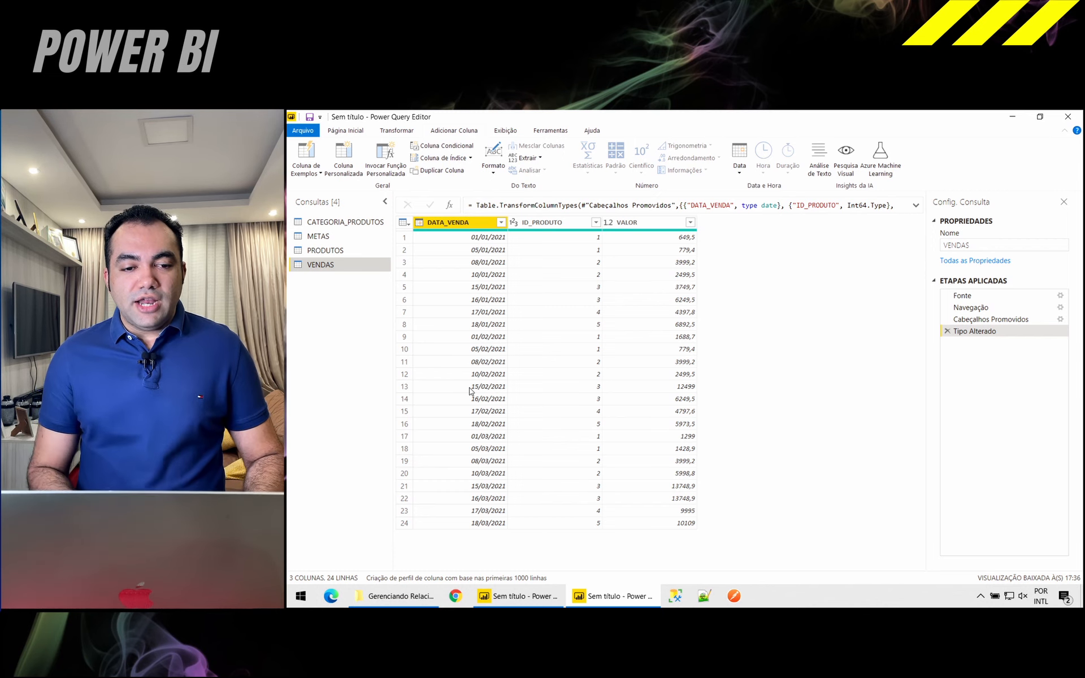
pyautogui.click(309, 155)
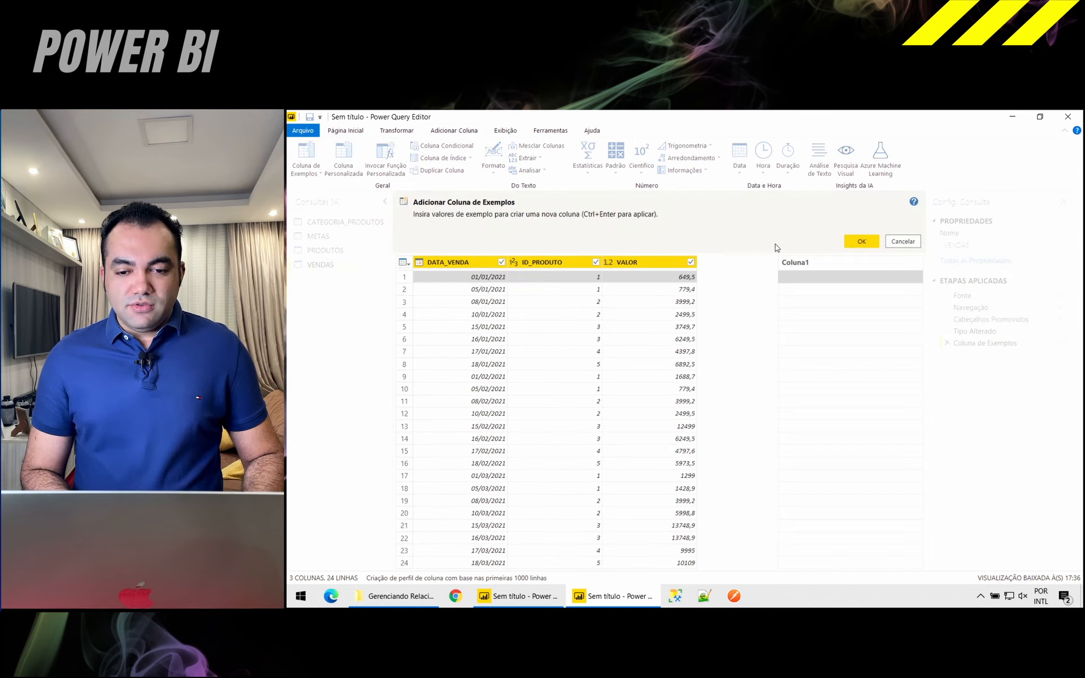
pyautogui.click(815, 278)
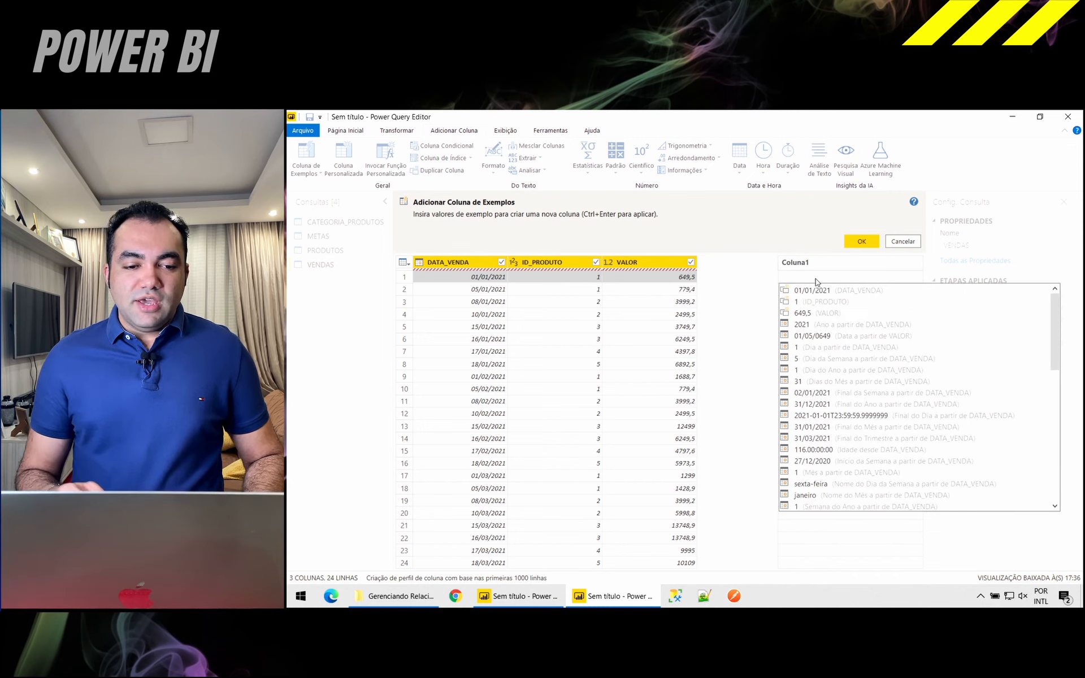
pyautogui.write('01/')
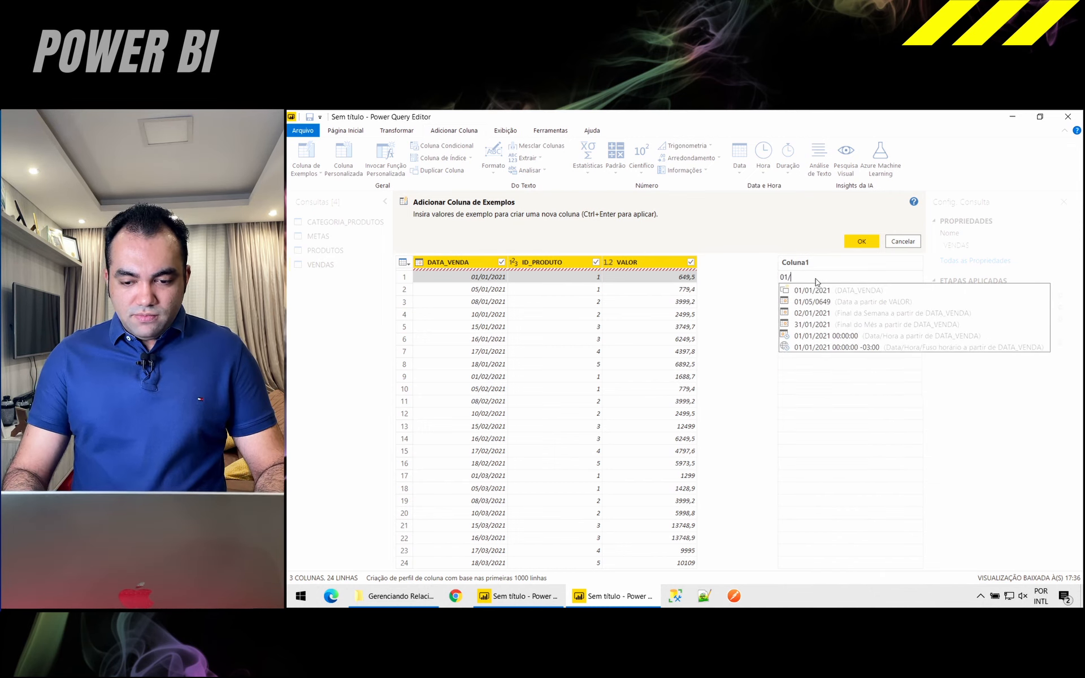
pyautogui.write('01/2')
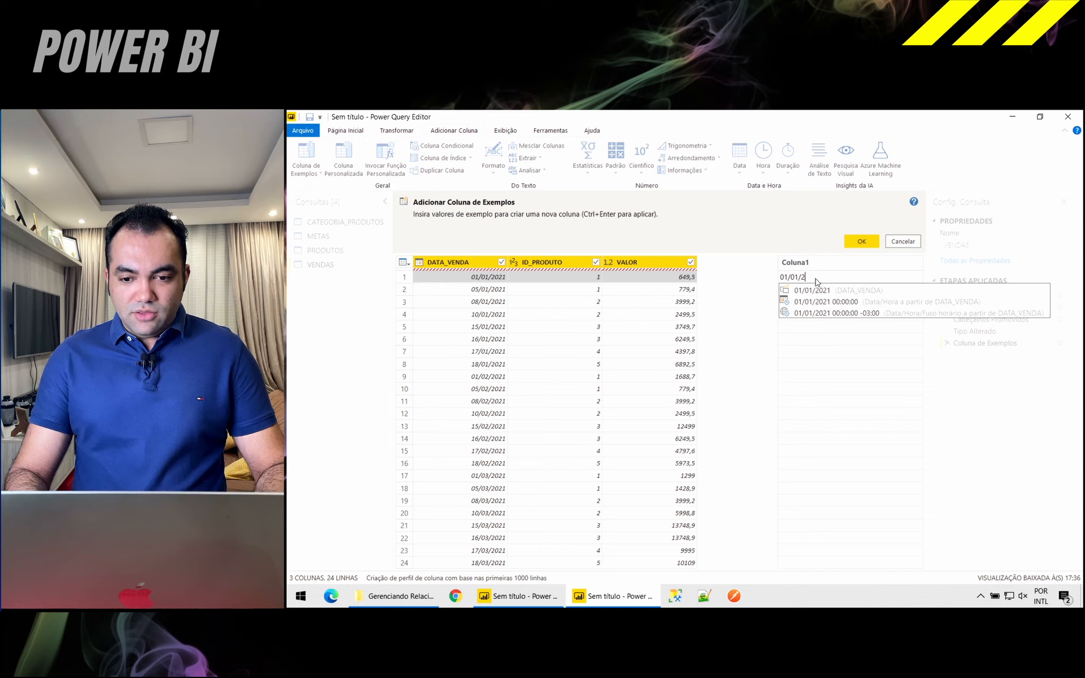
pyautogui.write('021')
pyautogui.click(790, 294)
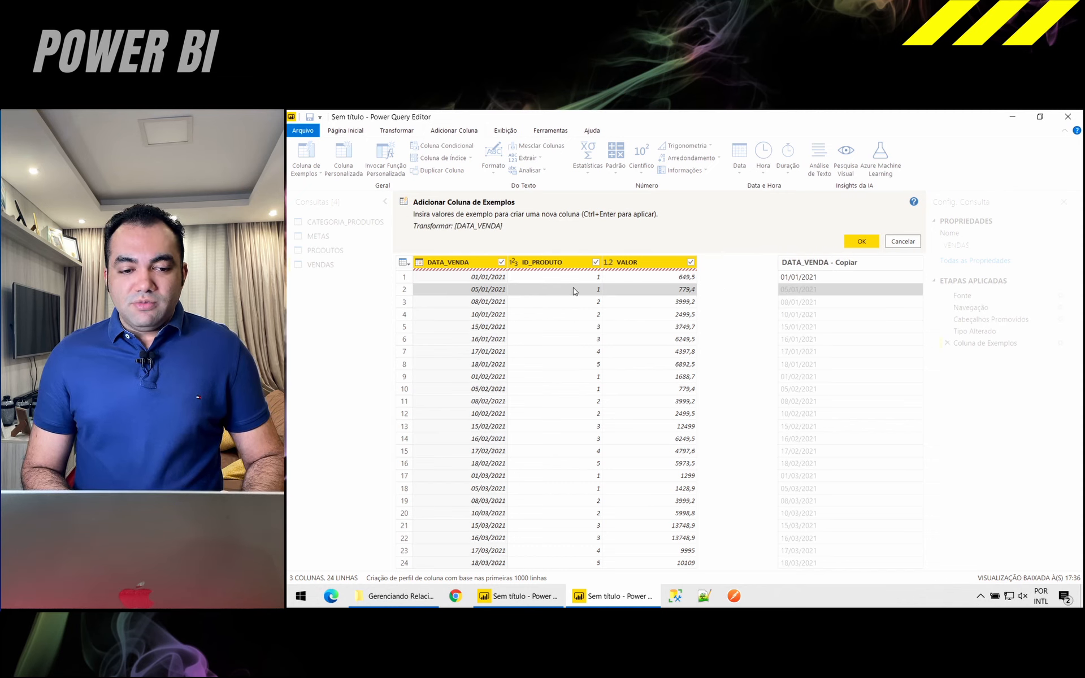
# - Correct the second row's example to 01/01/2021 so the new VENDAS column returns the start of the month
pyautogui.click(788, 290)
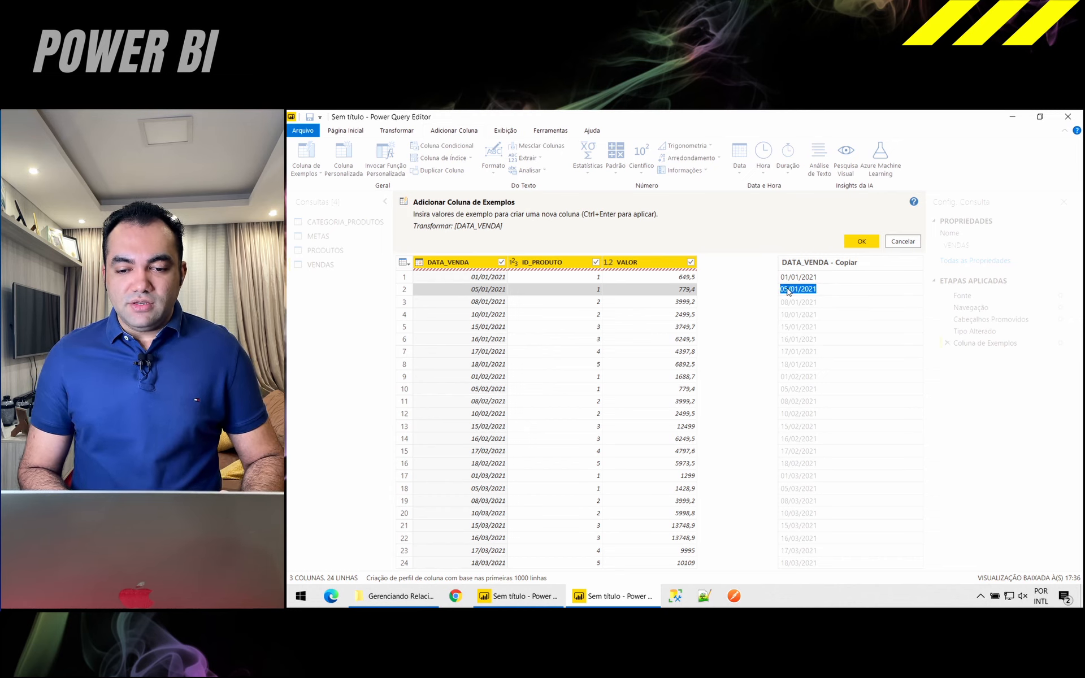
pyautogui.press('BackSpace')
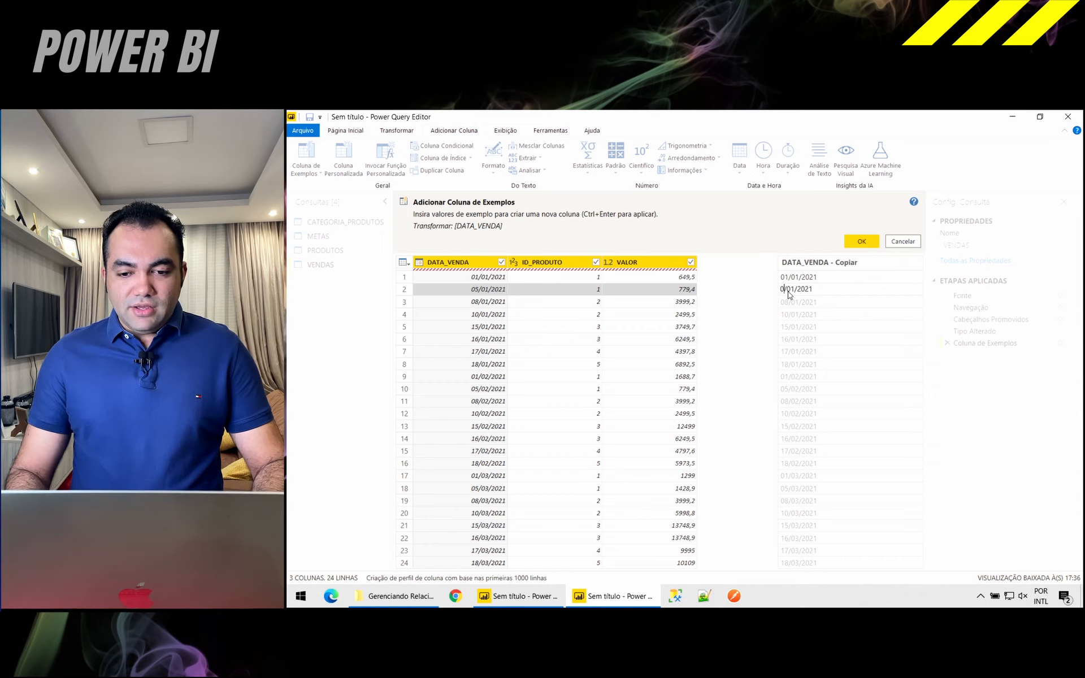
pyautogui.write('1')
pyautogui.press('Return')
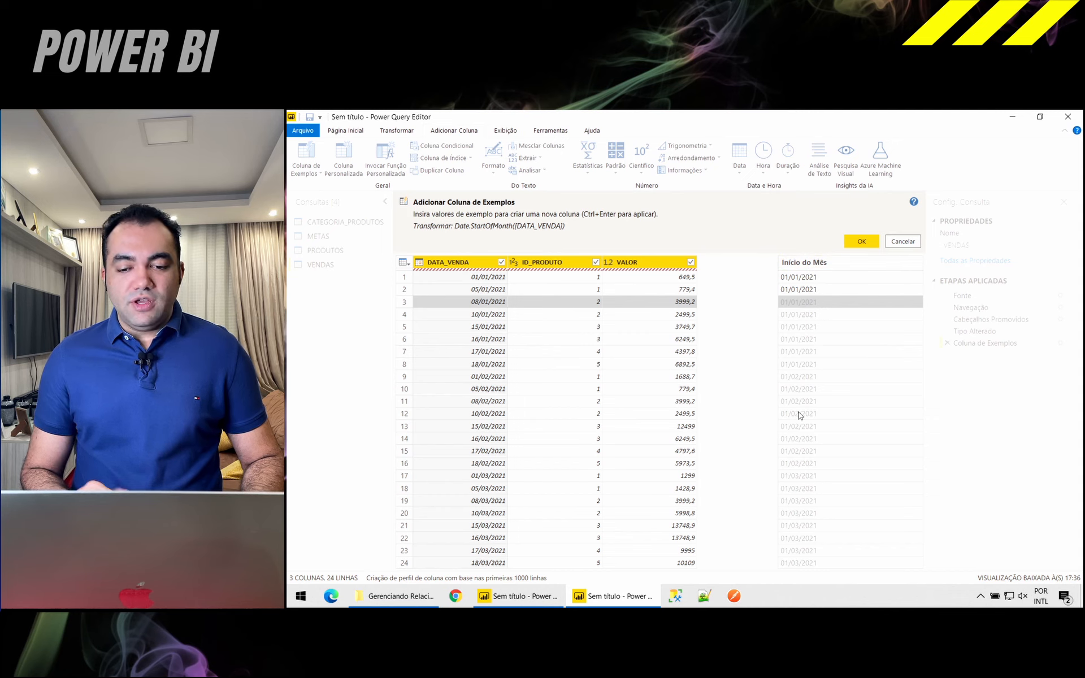
# - Name the new month-start column INICIO_MES and add it to the VENDAS query
pyautogui.doubleClick(816, 262)
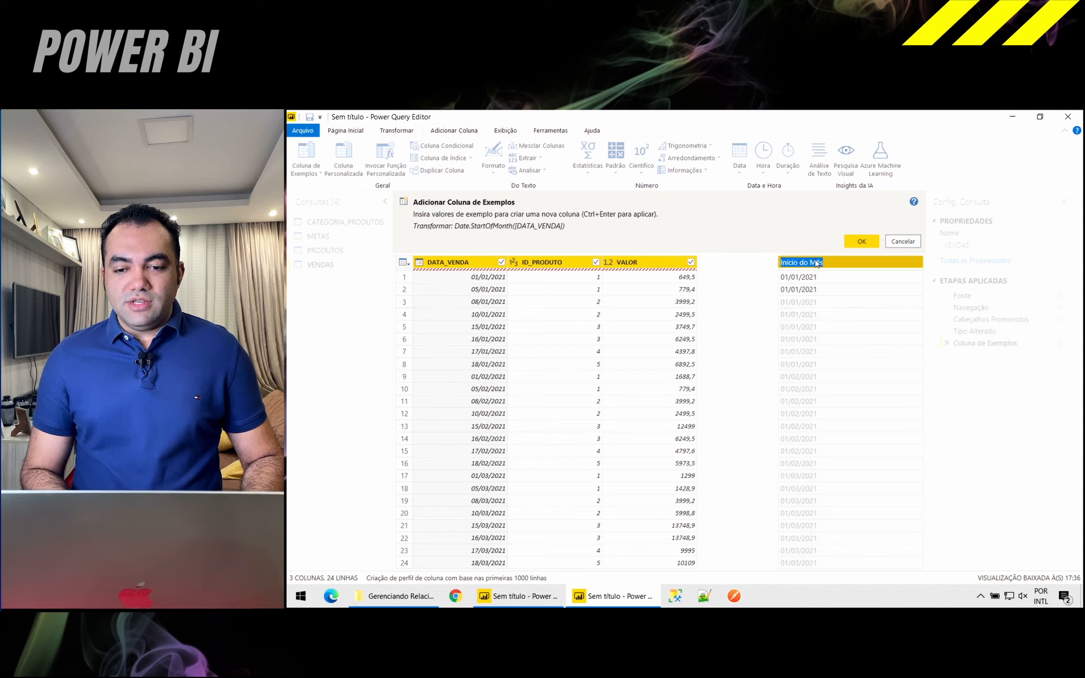
pyautogui.press('BackSpace')
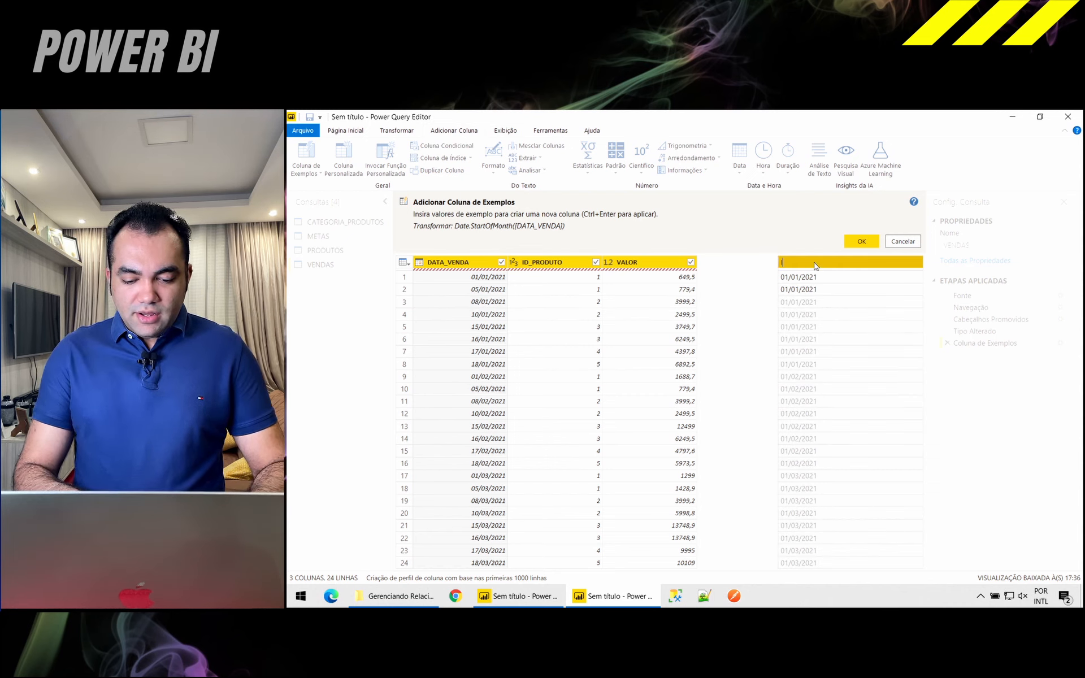
pyautogui.write('INICIO_')
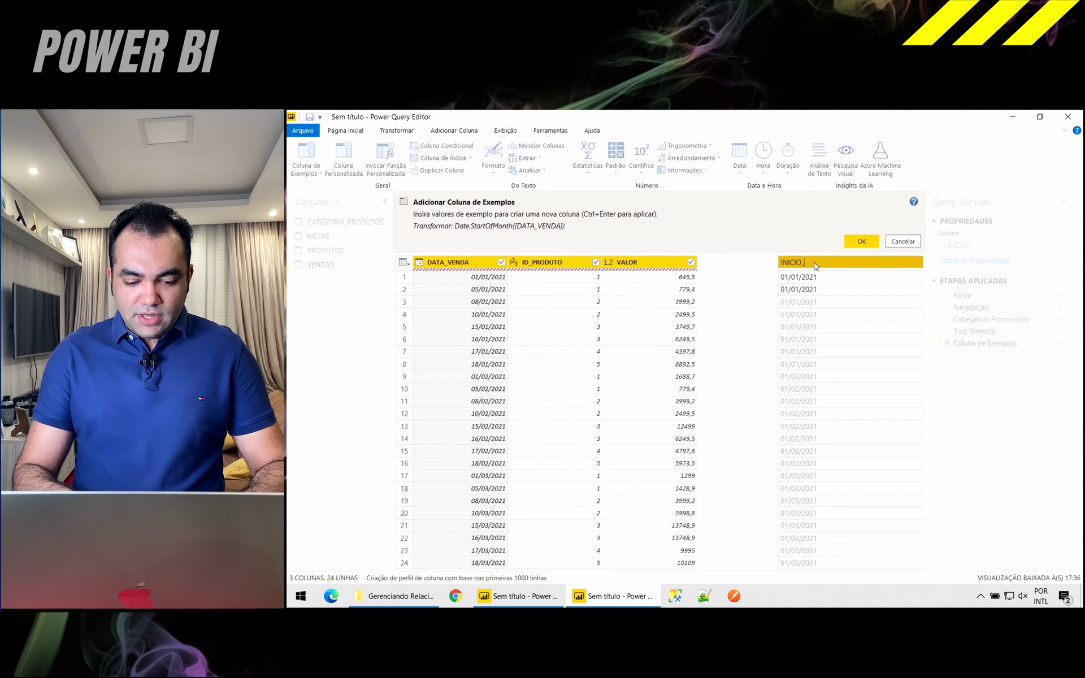
pyautogui.write('MES')
pyautogui.click(855, 243)
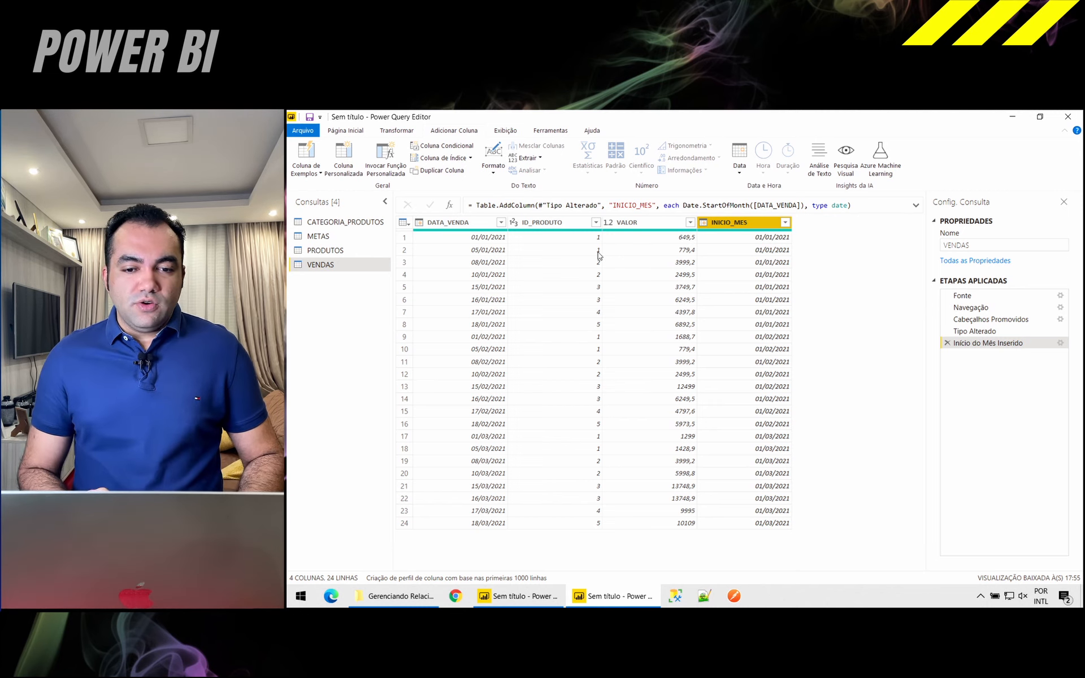
# - Start another column from examples in VENDAS, using 1-01/01/2021 as the first row's example
pyautogui.click(306, 153)
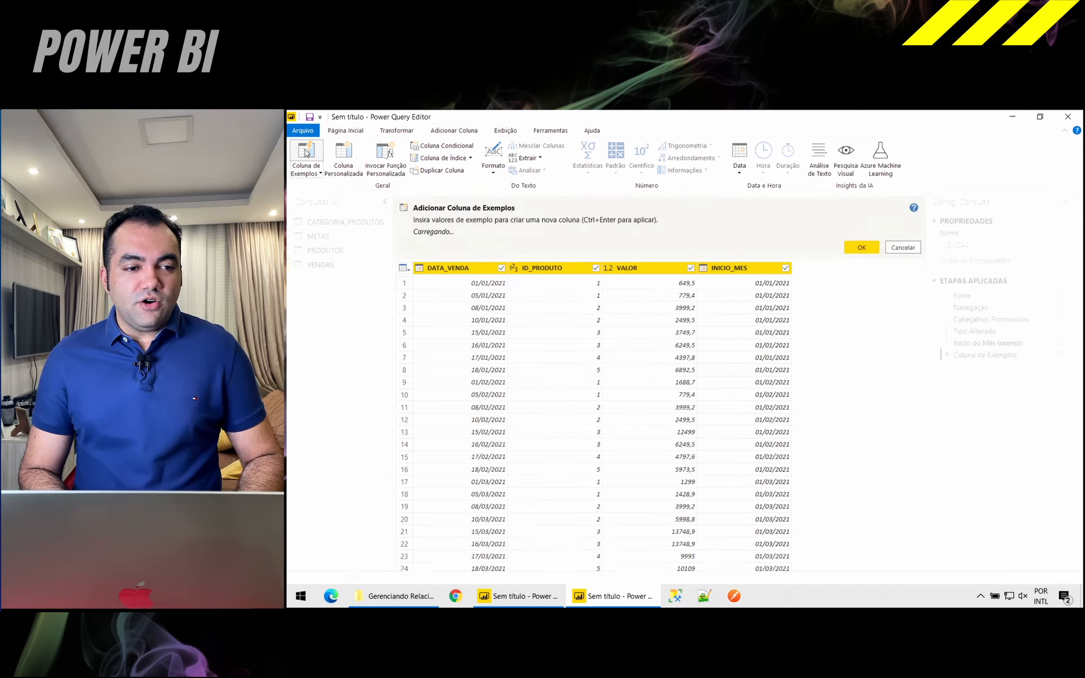
pyautogui.click(799, 279)
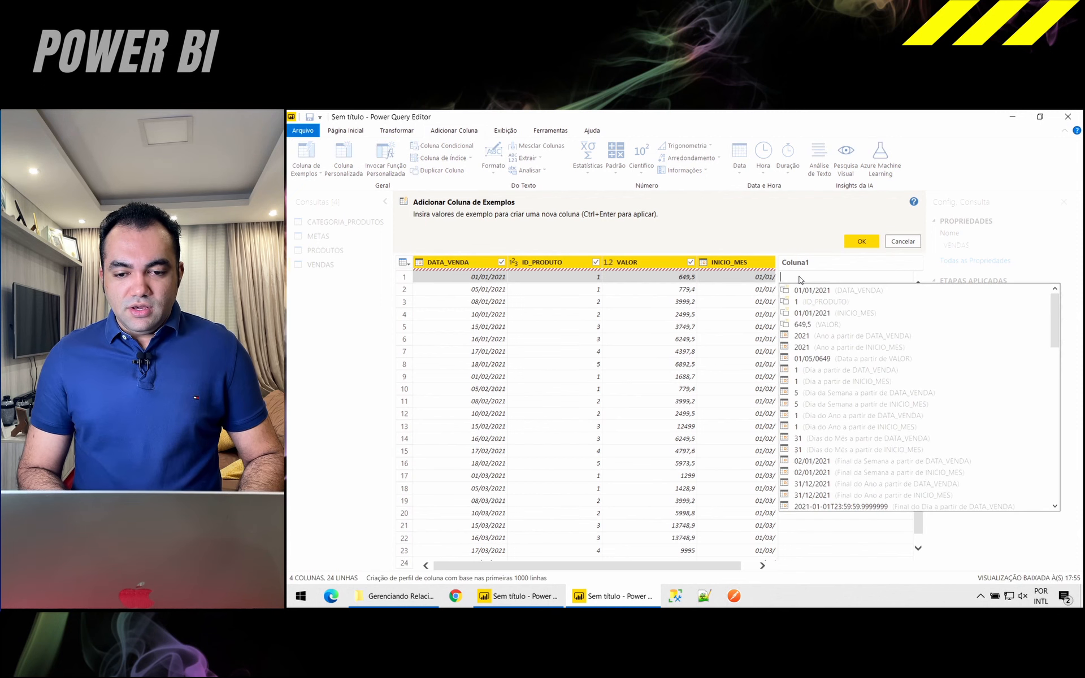
pyautogui.write('1-')
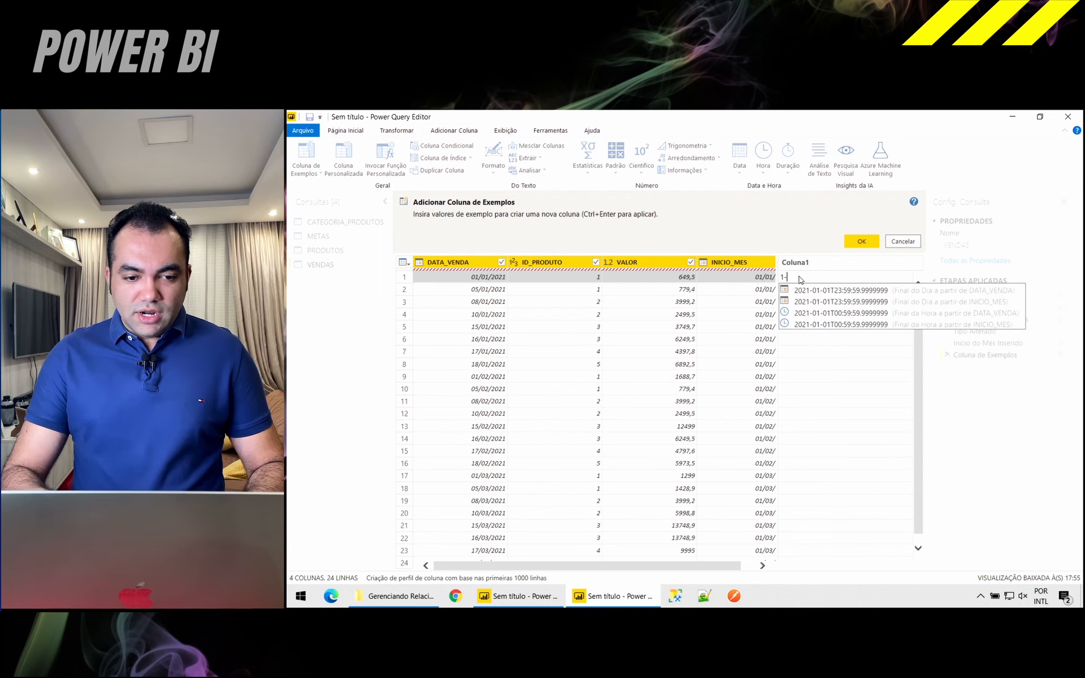
pyautogui.write('01/01')
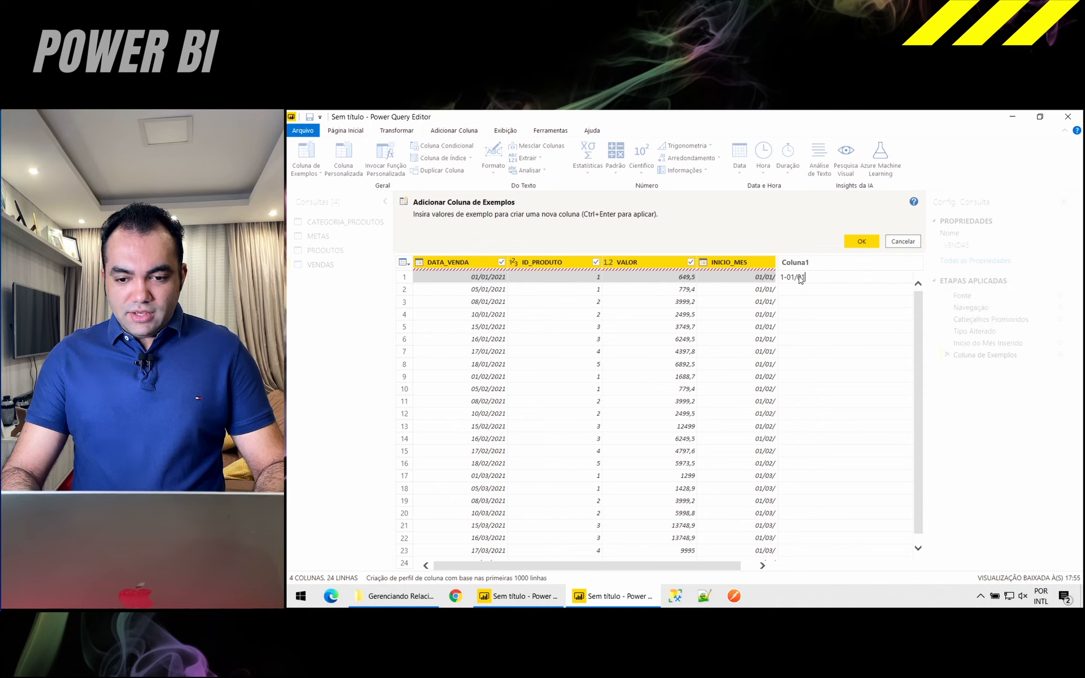
pyautogui.write('/2021')
pyautogui.press('Return')
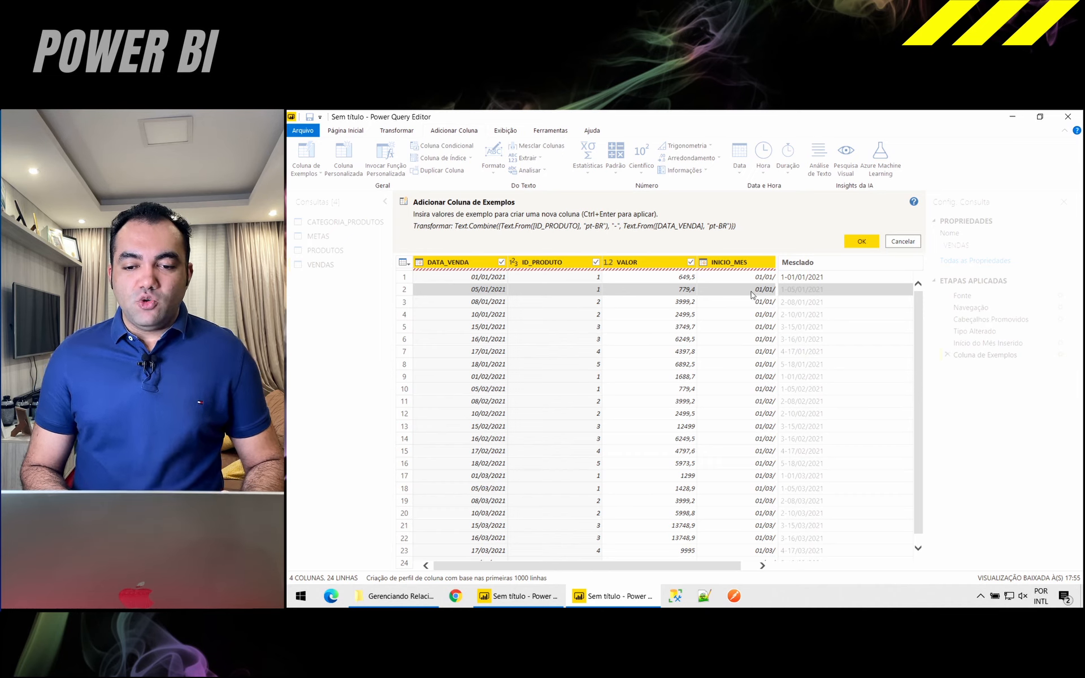
# - Correct the second row's example to 1-01/01/2021 so the key joins ID_PRODUTO with INICIO_MES
pyautogui.doubleClick(796, 291)
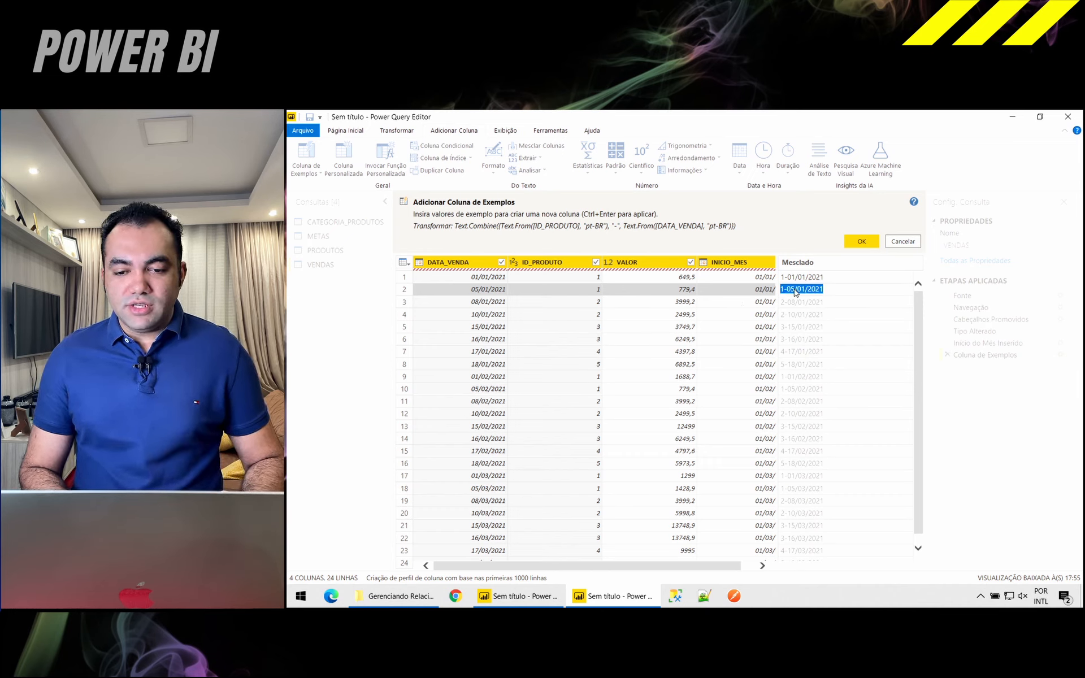
pyautogui.click(795, 291)
pyautogui.press('BackSpace')
pyautogui.write('1')
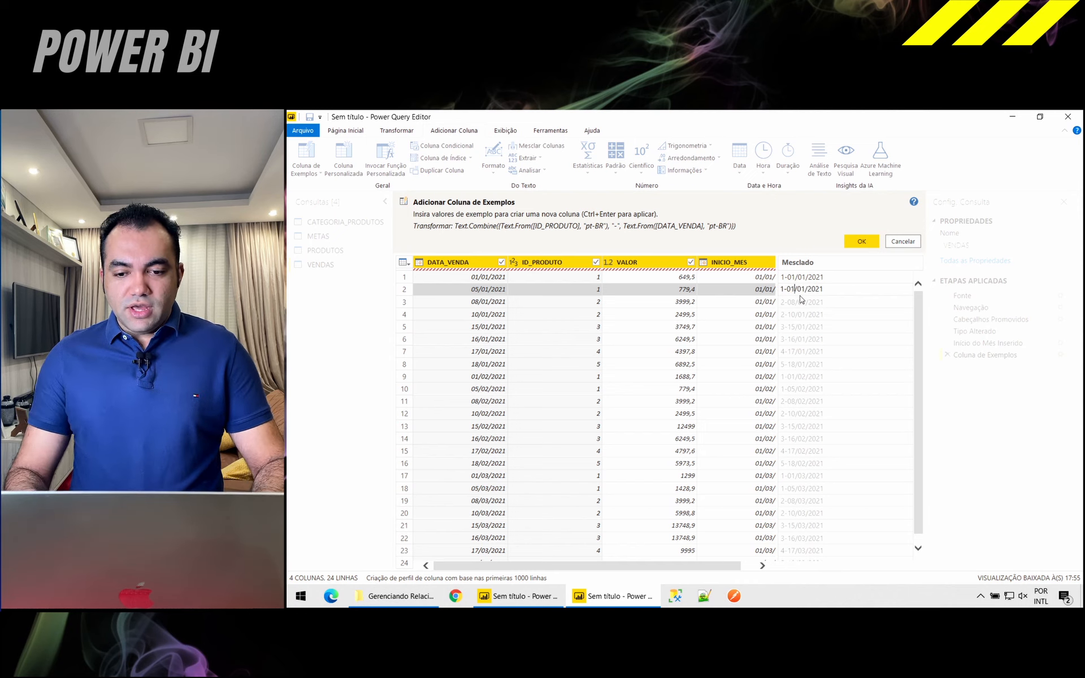
pyautogui.press('Return')
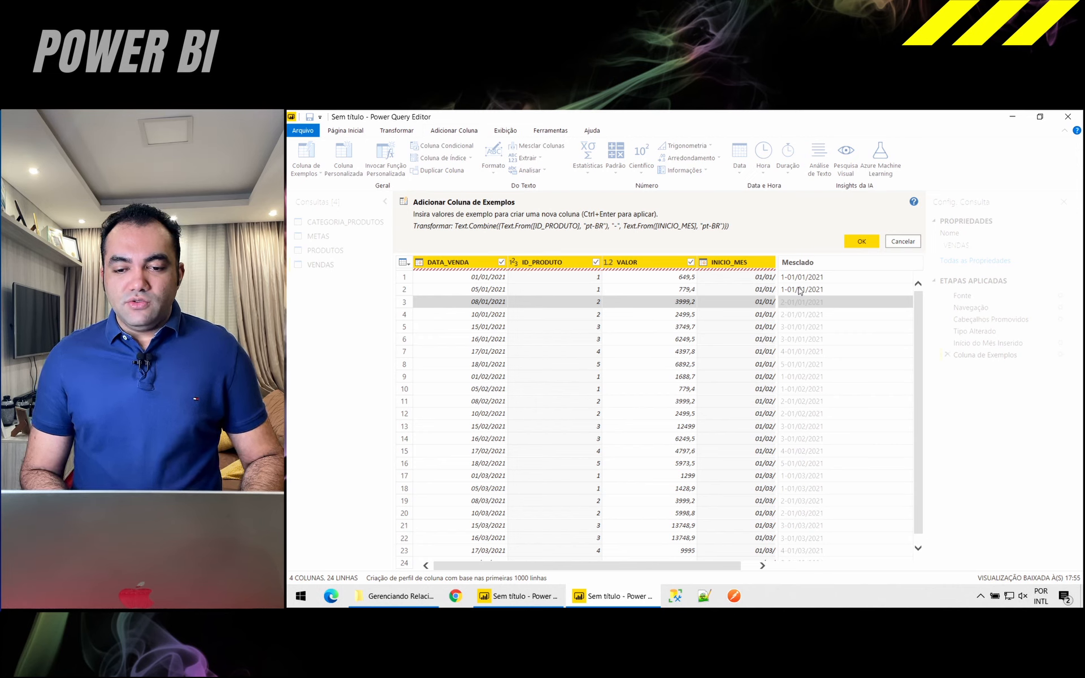
# - Add the merged key column to VENDAS under the name ID_META, and apply the query changes to the report
pyautogui.doubleClick(800, 263)
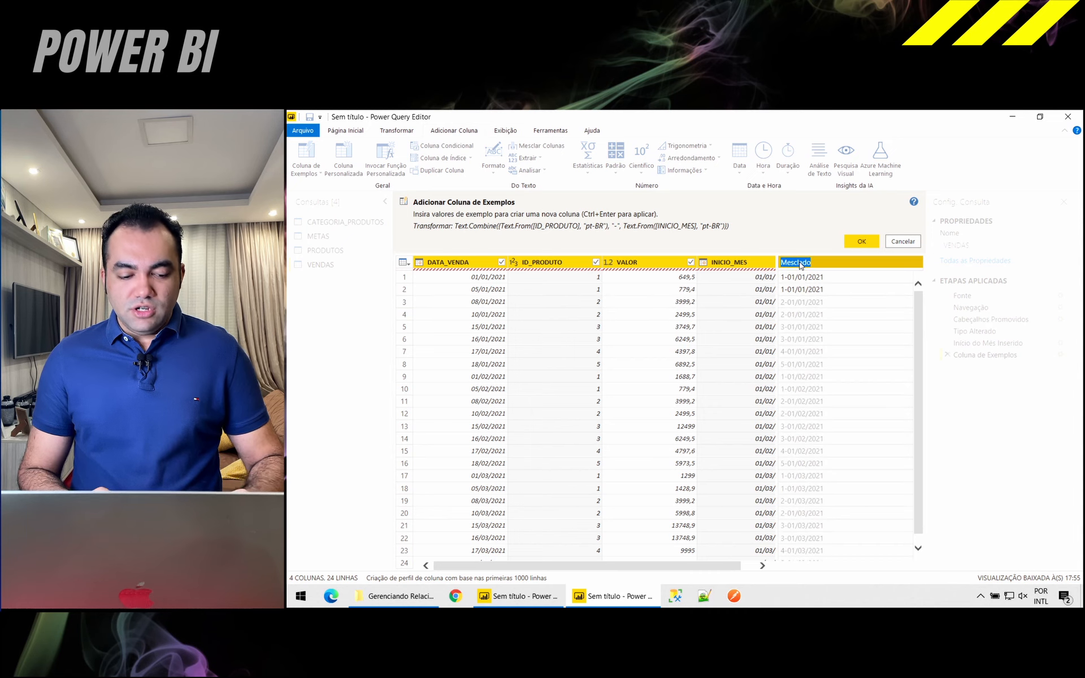
pyautogui.press('BackSpace')
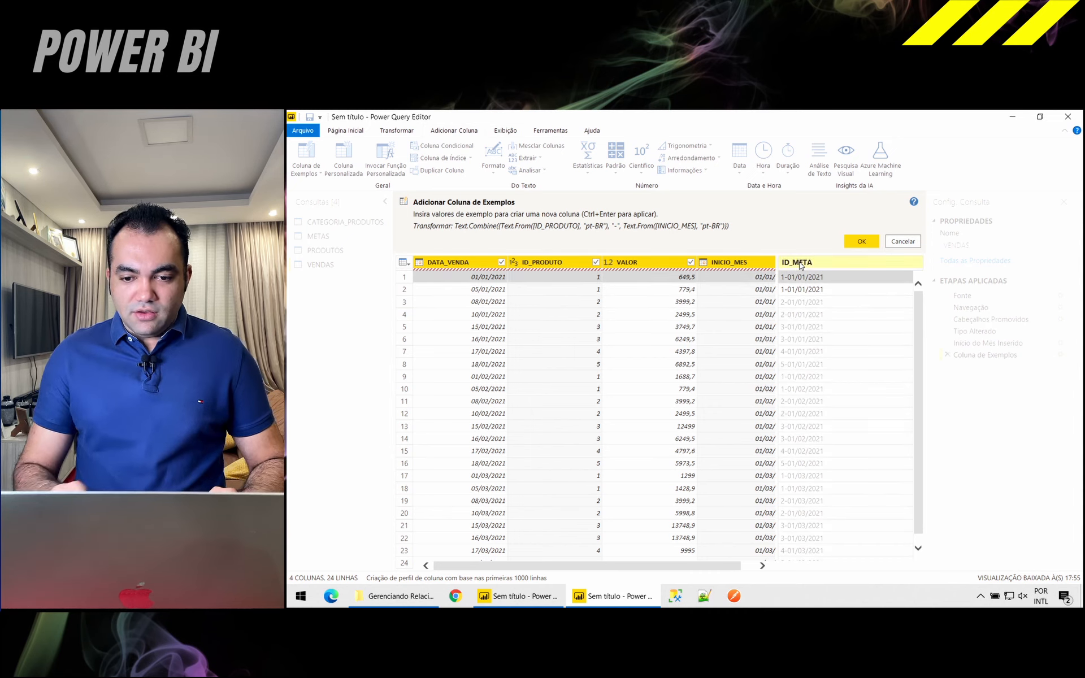
pyautogui.click(853, 242)
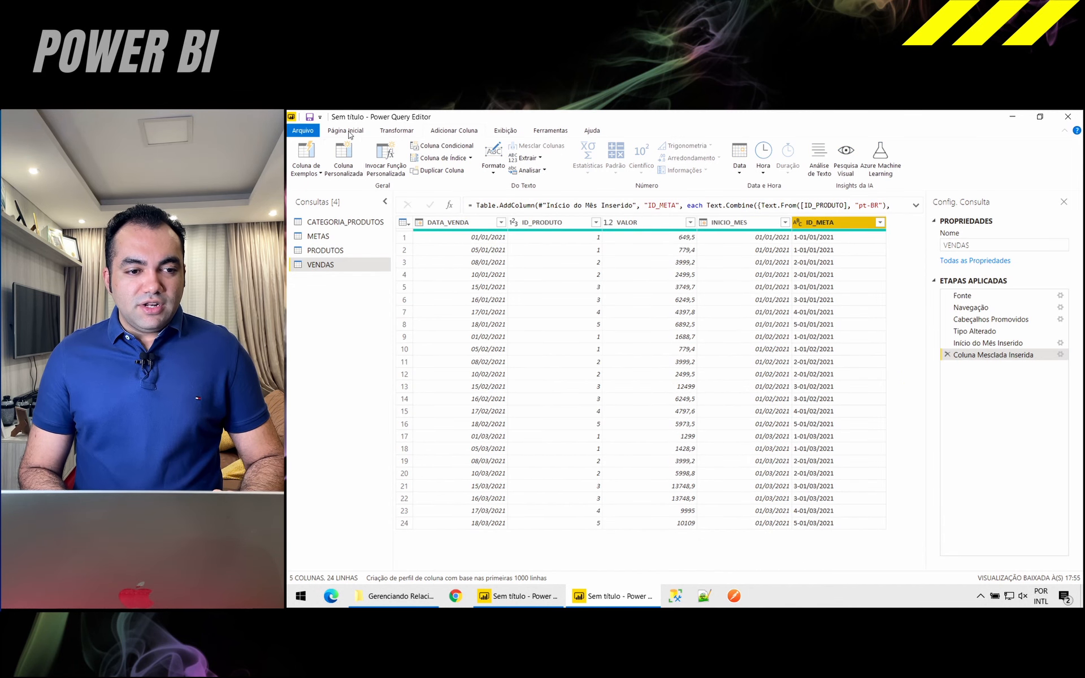
pyautogui.click(348, 132)
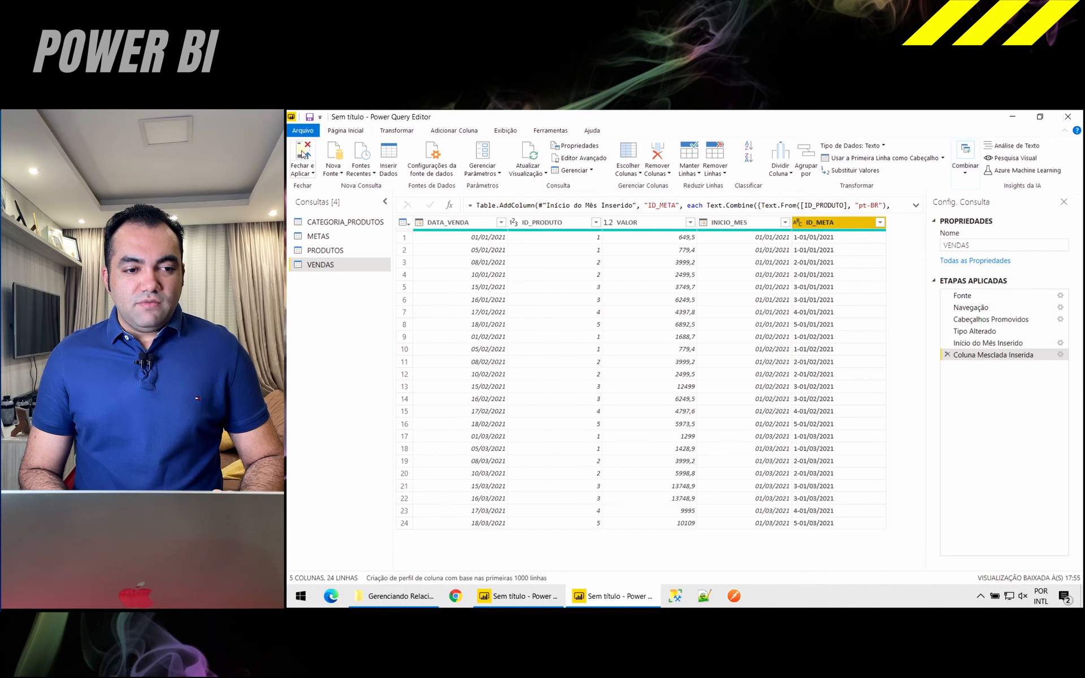
pyautogui.click(303, 154)
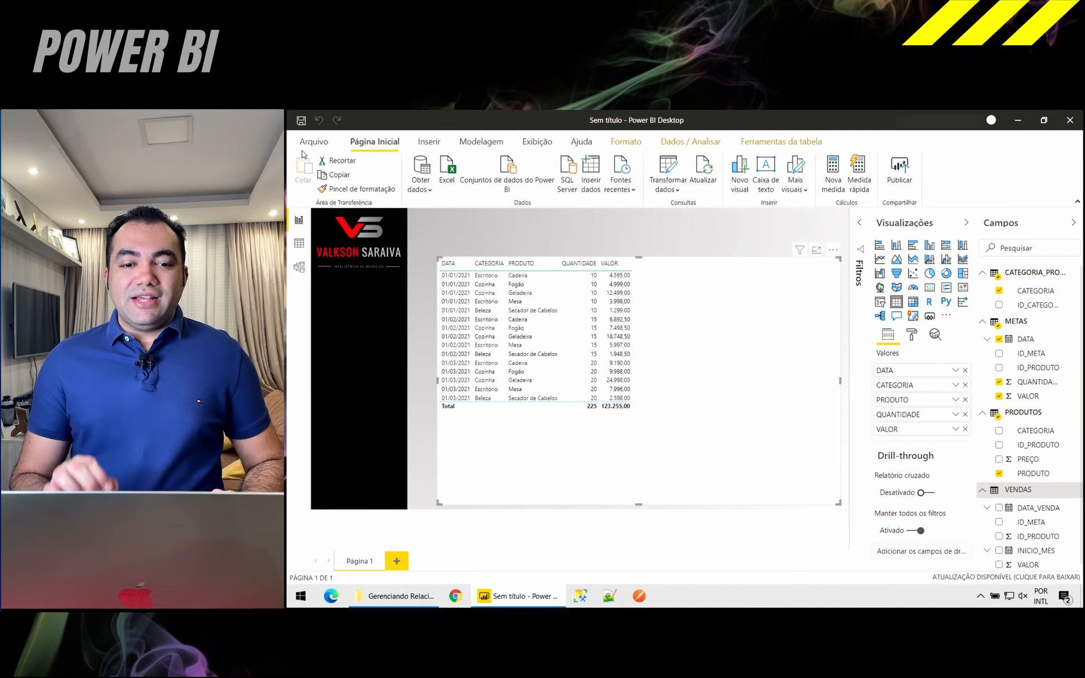
# - Set the cross-filter direction of the VENDAS–METAS relationship on ID_META to Ambas
pyautogui.click(482, 141)
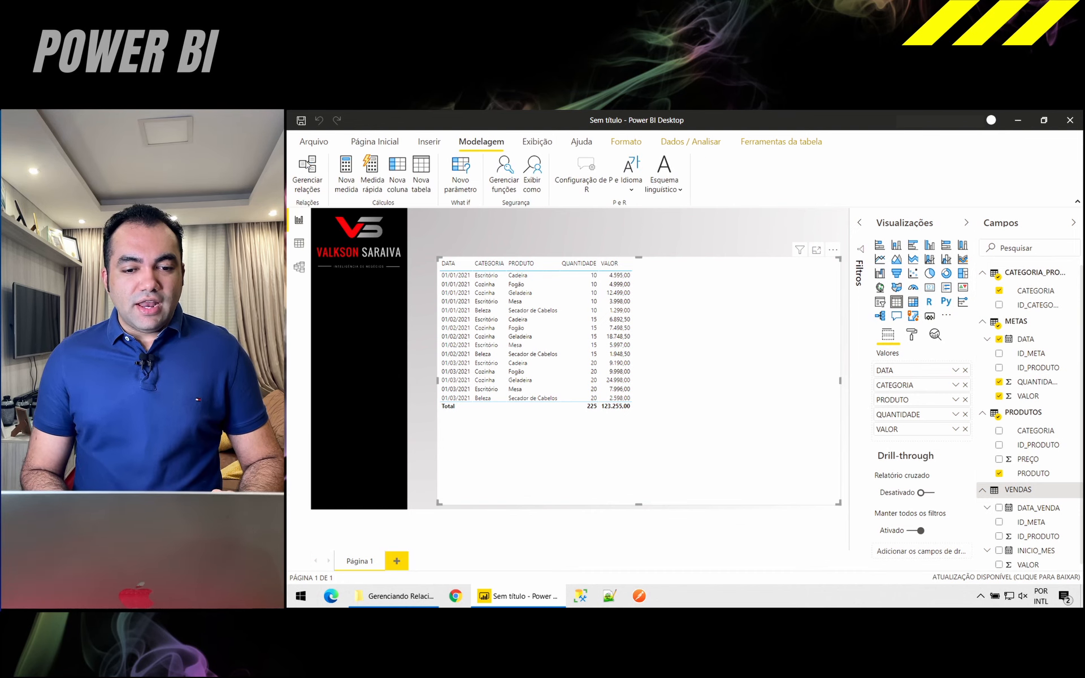
pyautogui.click(308, 165)
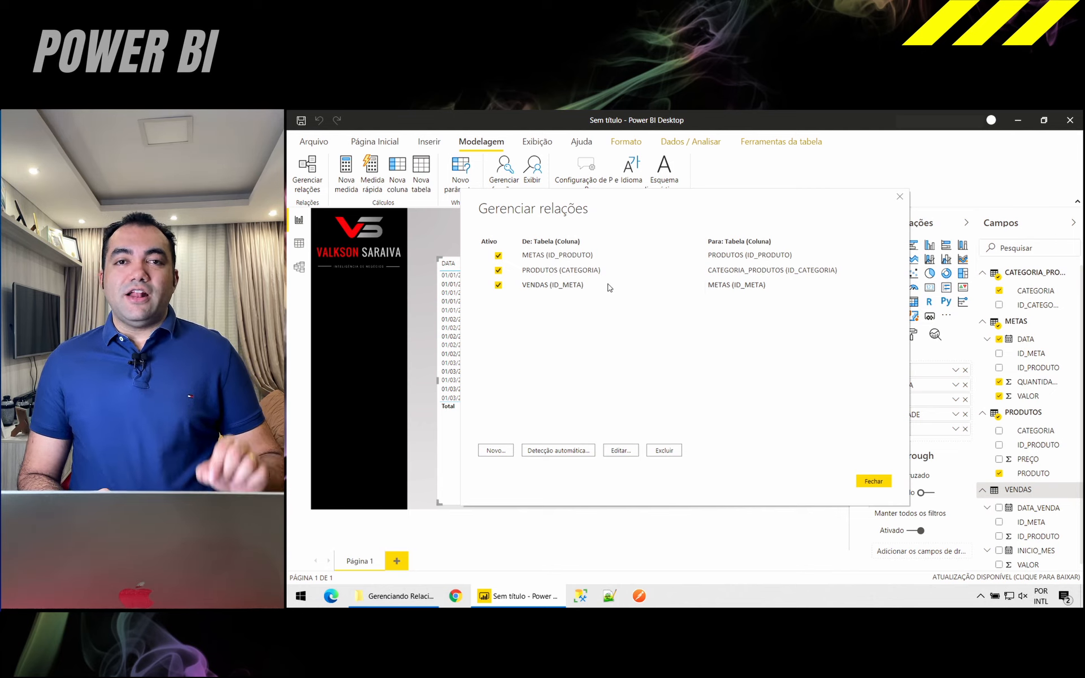
pyautogui.click(585, 287)
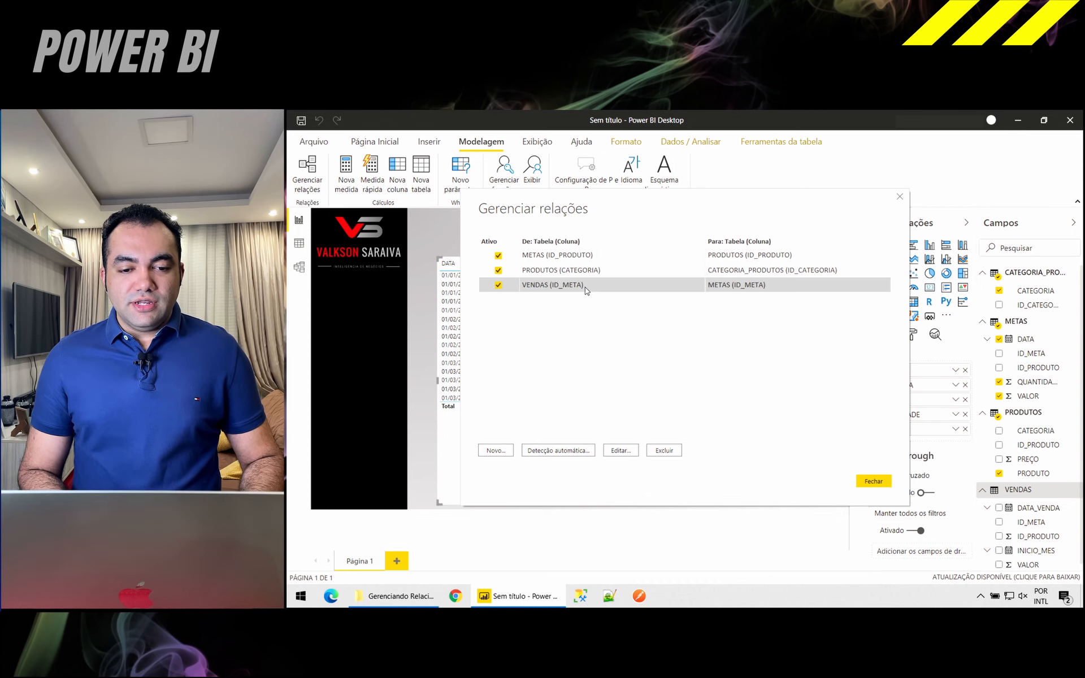
pyautogui.doubleClick(584, 287)
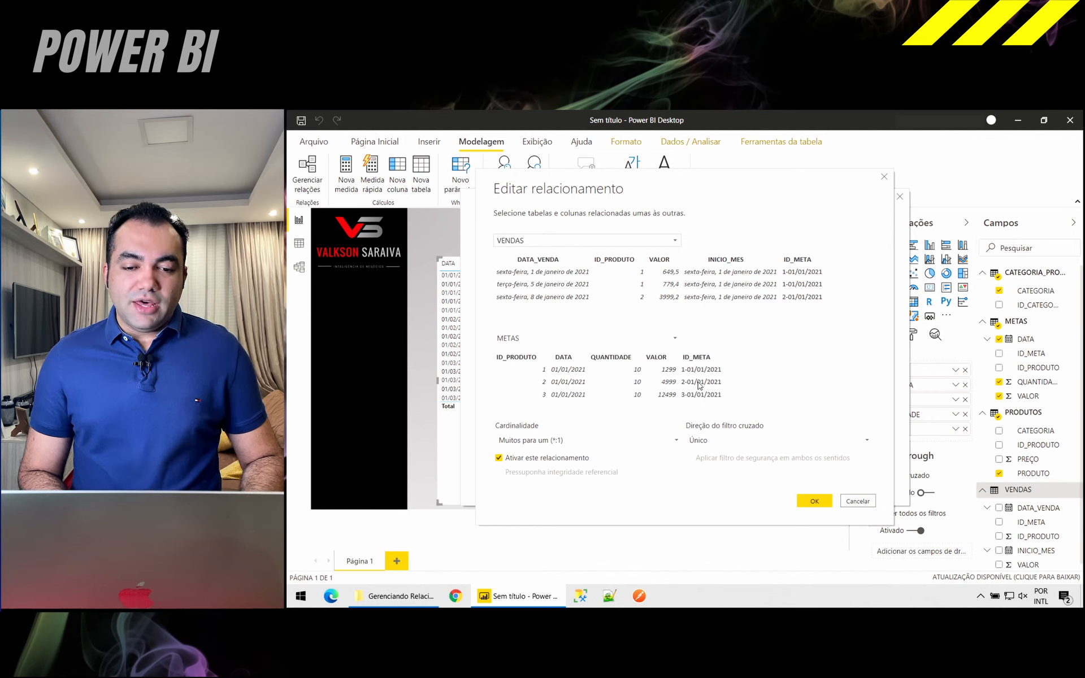
pyautogui.click(740, 440)
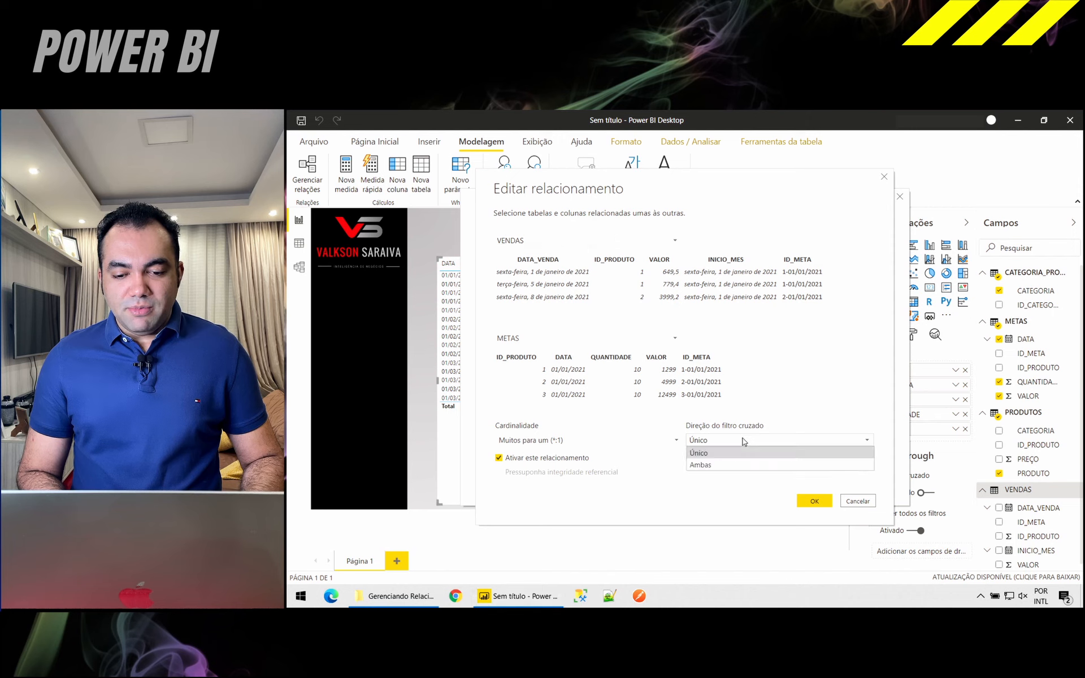
pyautogui.click(723, 464)
pyautogui.click(815, 501)
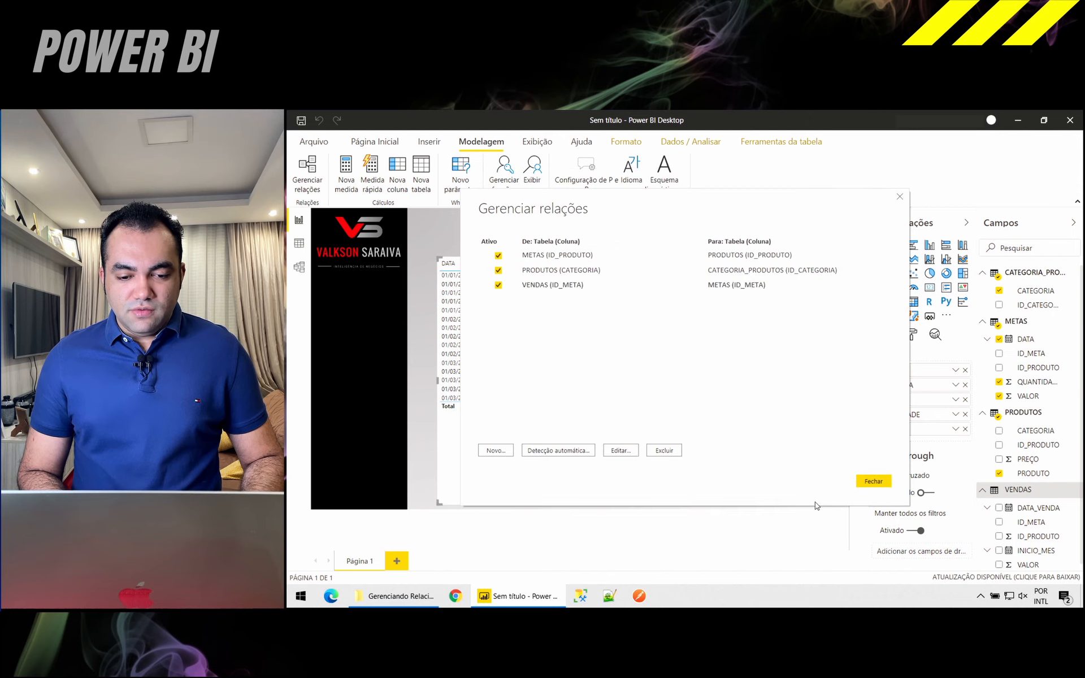
pyautogui.click(874, 481)
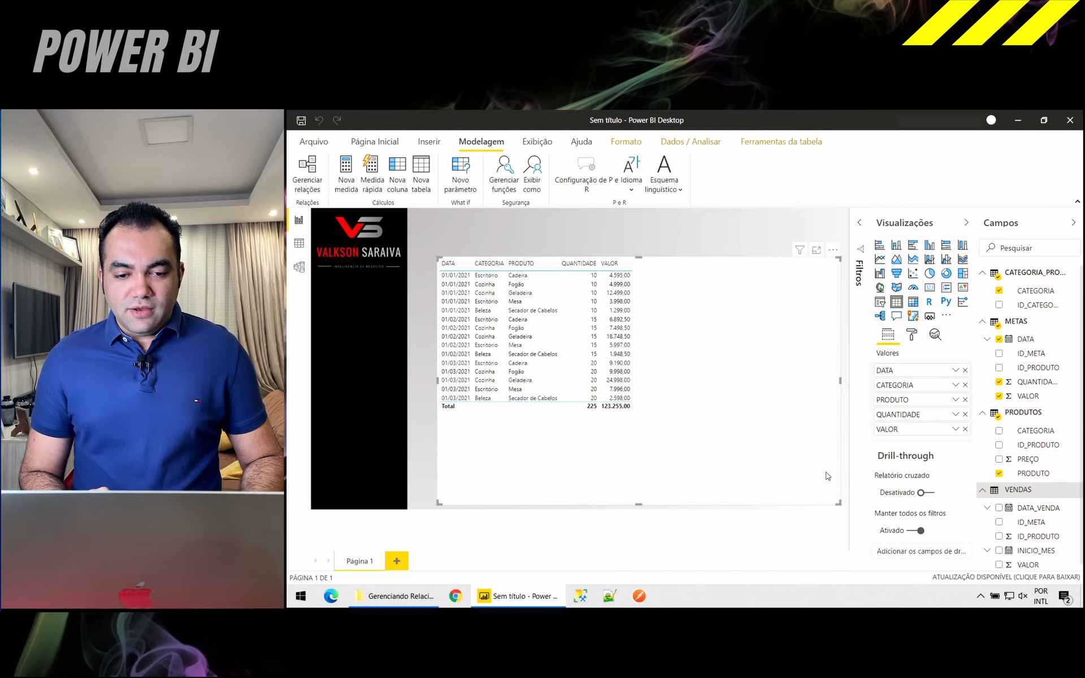
# - Add the VALOR field from VENDAS as the last column of the table visual
pyautogui.scroll(-1, 1019, 490)
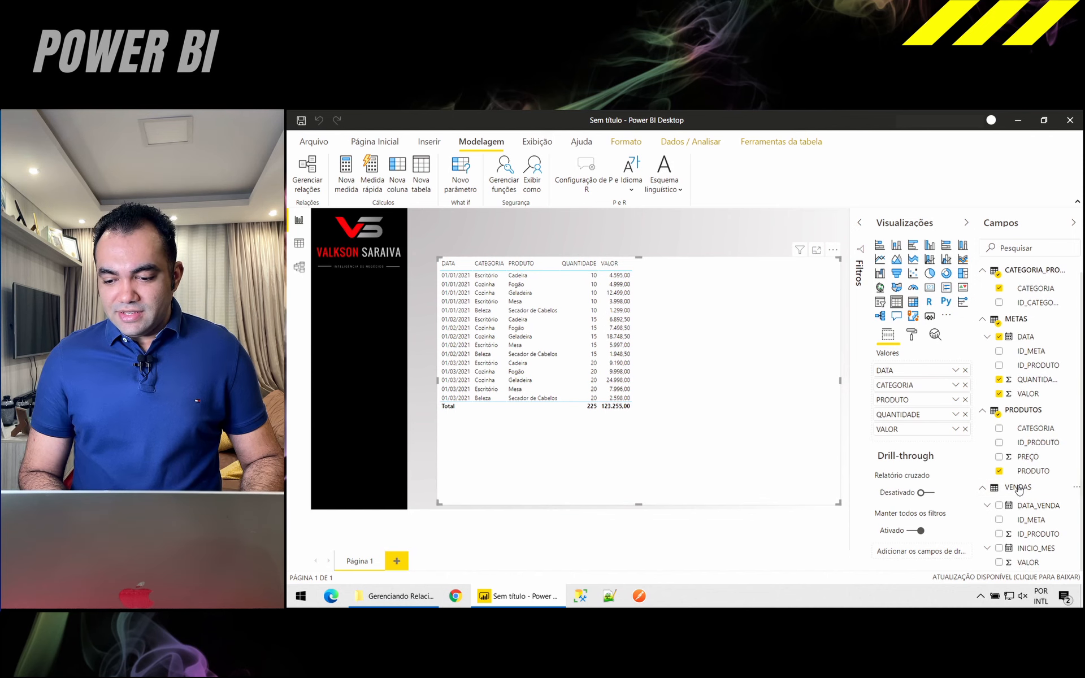
pyautogui.moveTo(1028, 562); pyautogui.dragTo(921, 443)
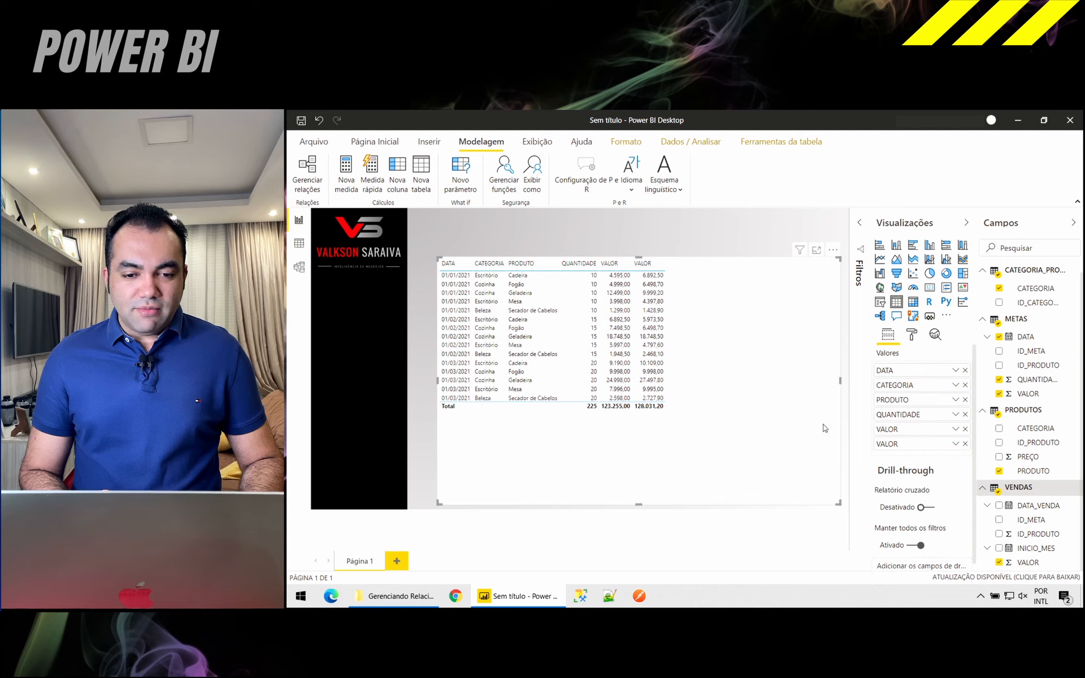
pyautogui.click(612, 277)
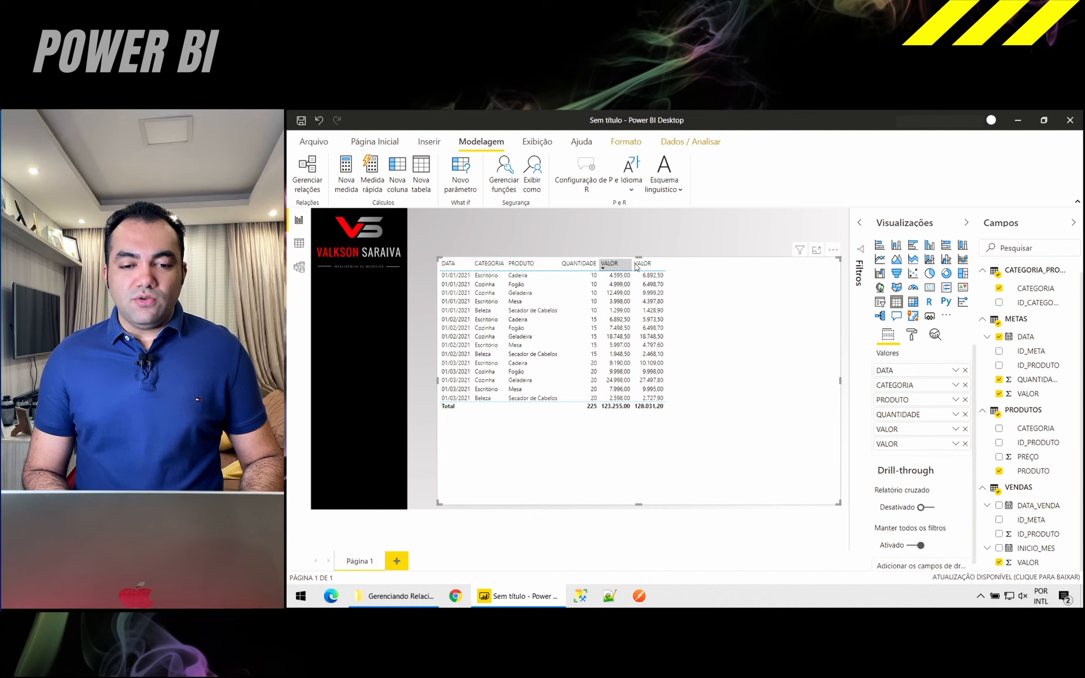
# - Rename the table visual's METAS value column as ORÇADO and its VENDAS value column as REALIZADO
pyautogui.doubleClick(896, 429)
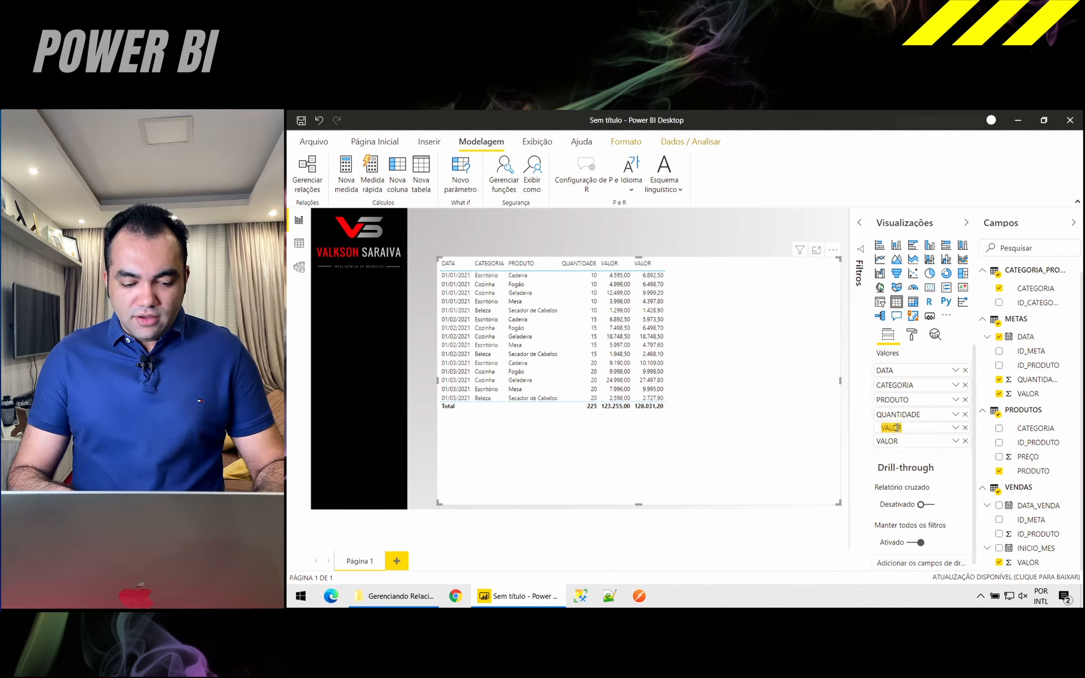
pyautogui.write('C')
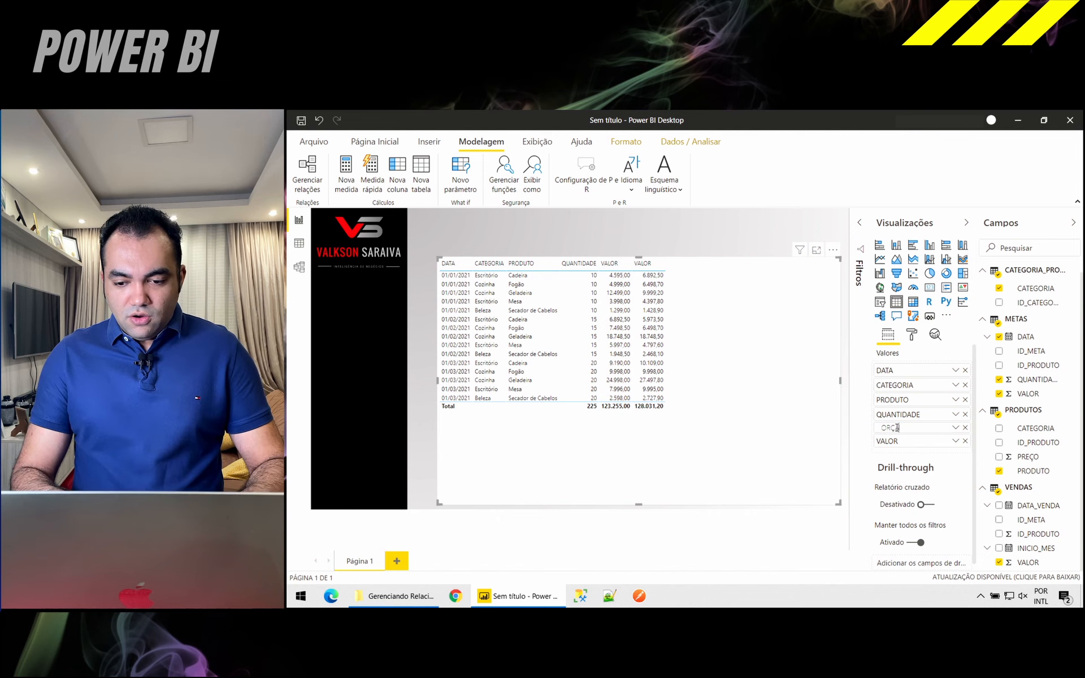
pyautogui.write('RÇADO')
pyautogui.press('Return')
pyautogui.doubleClick(904, 441)
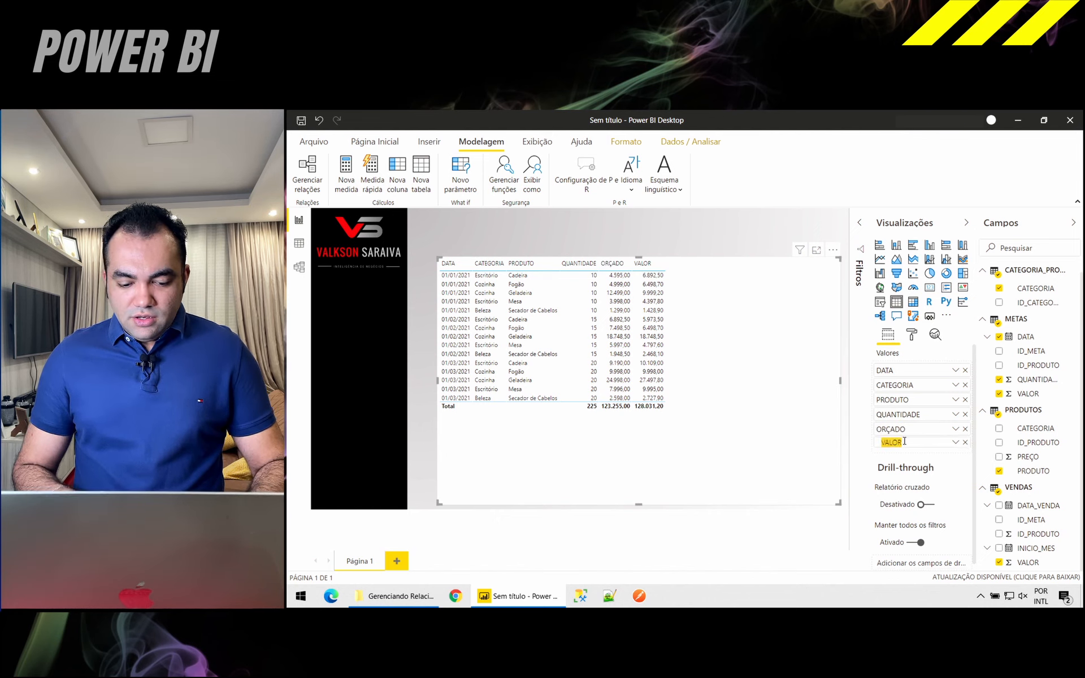
pyautogui.write('REALIZAD')
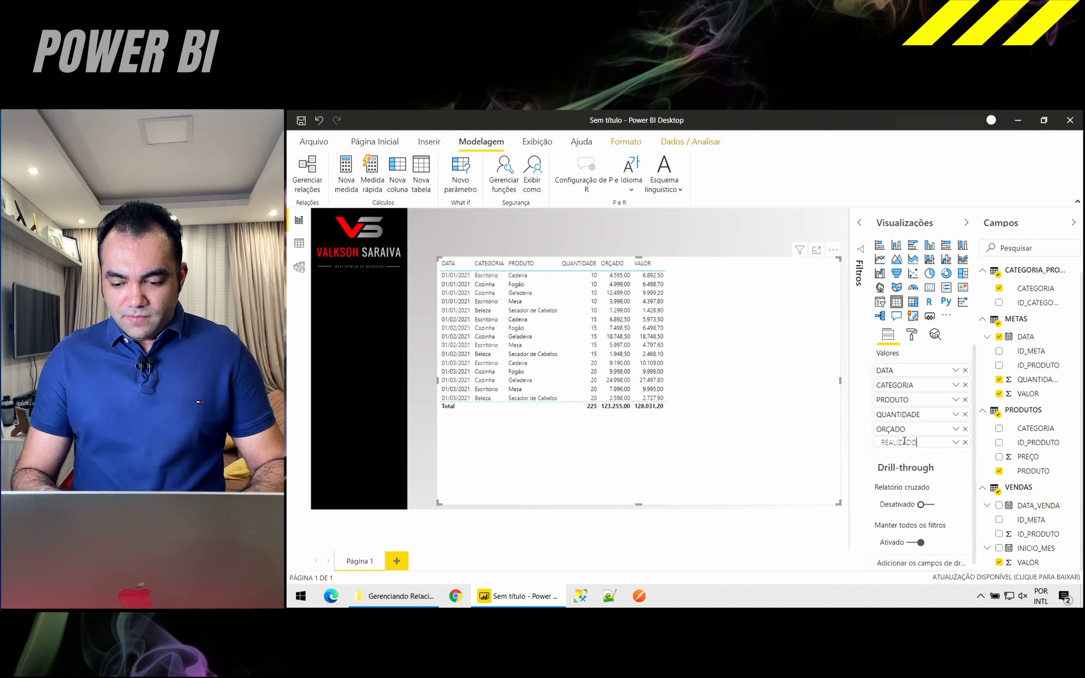
pyautogui.write('O')
pyautogui.press('Return')
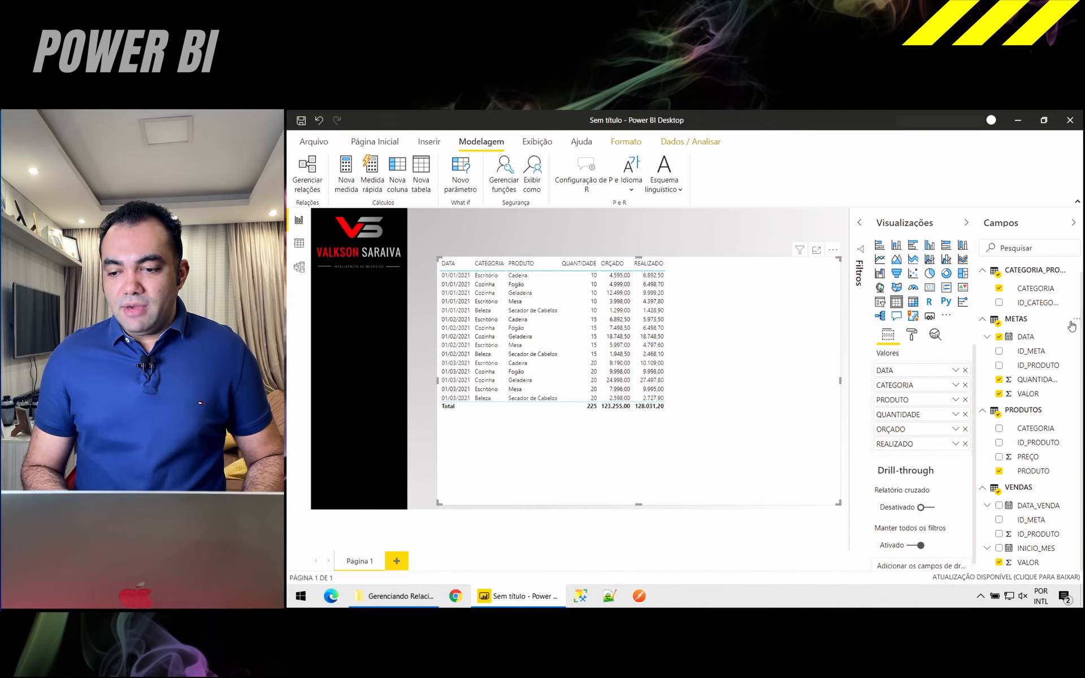
# - Create a measure in the METAS table: ATINGIMENTO = SUM(VENDAS[VALOR]) / SUM(METAS[VALOR])
pyautogui.click(1076, 320)
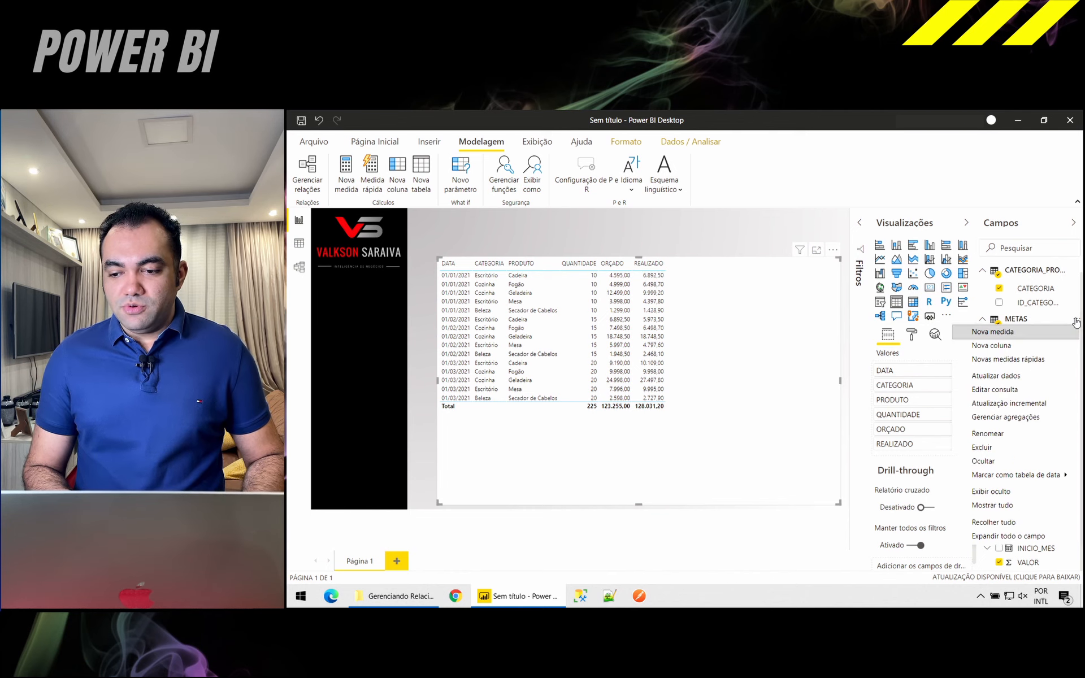
pyautogui.click(988, 334)
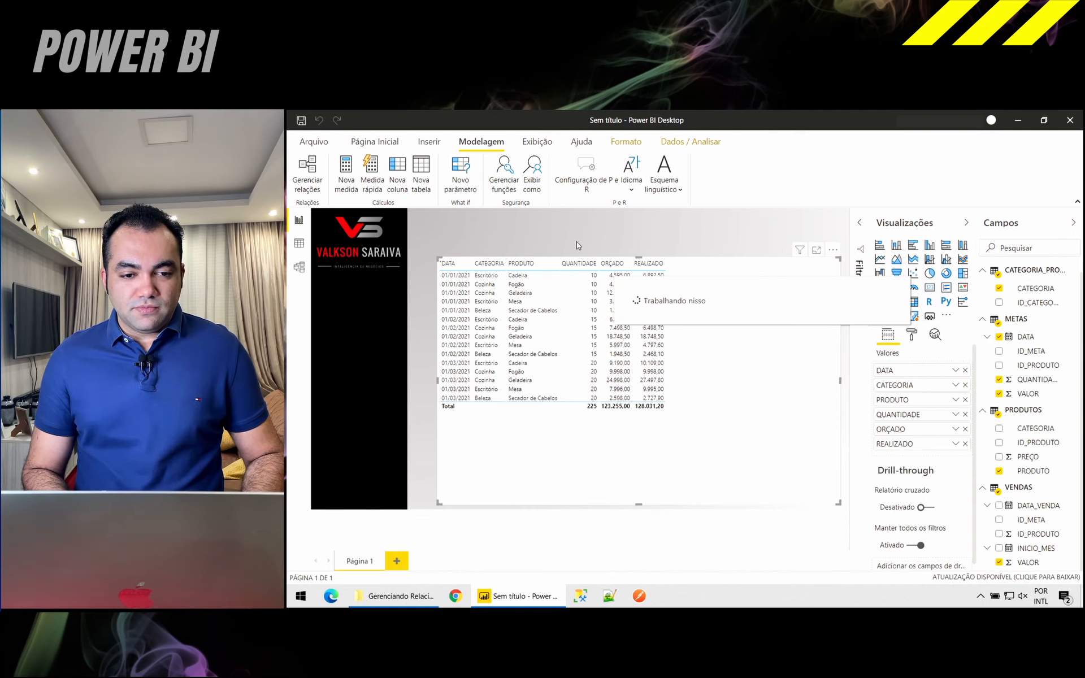
pyautogui.doubleClick(377, 218)
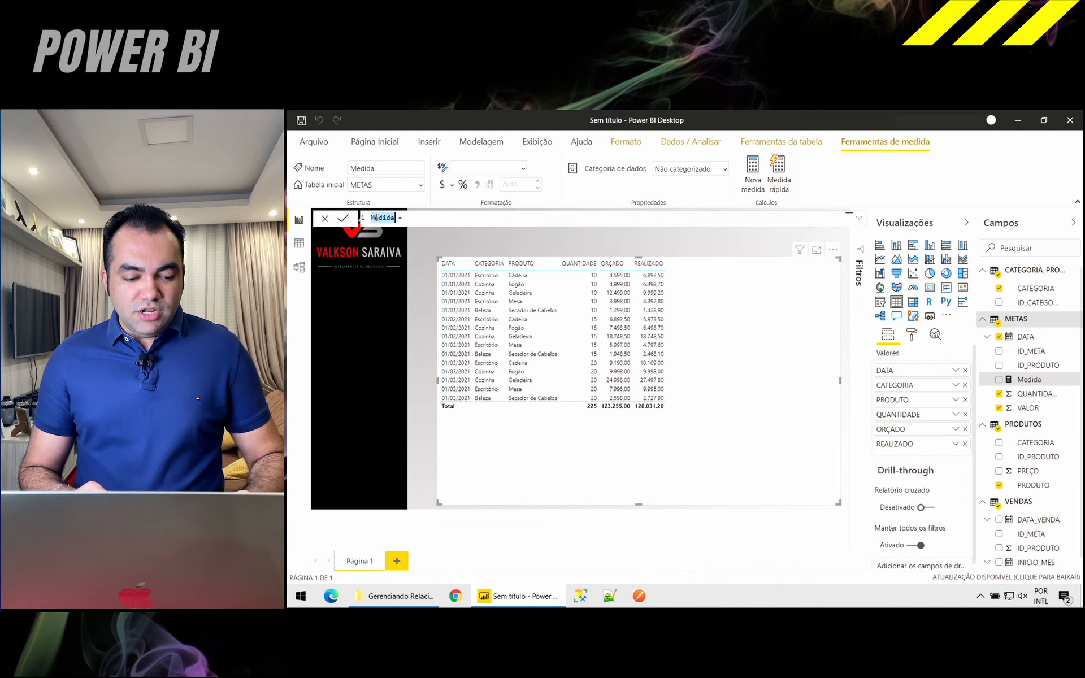
pyautogui.write('ATINGIMENTO = ')
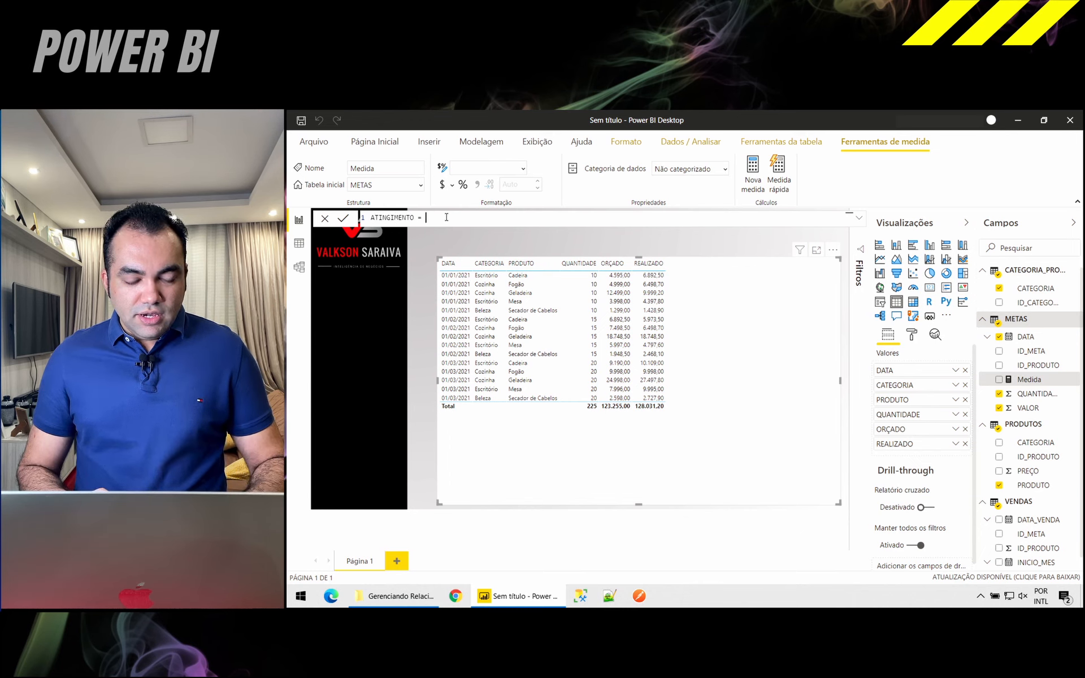
pyautogui.write('SUM(')
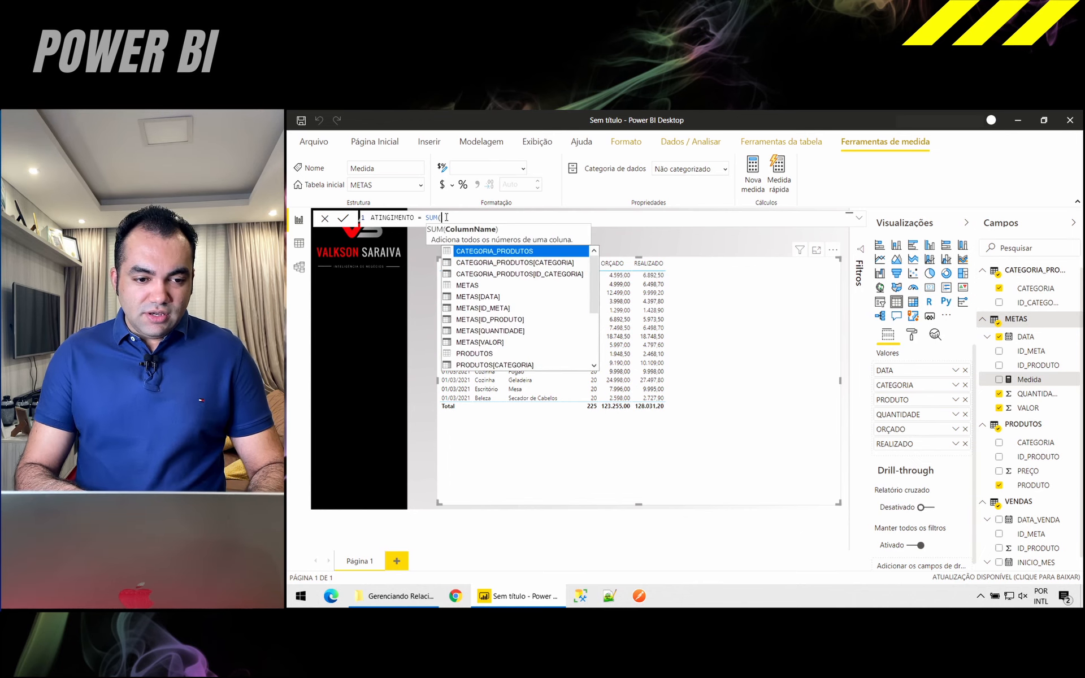
pyautogui.write('VALOR')
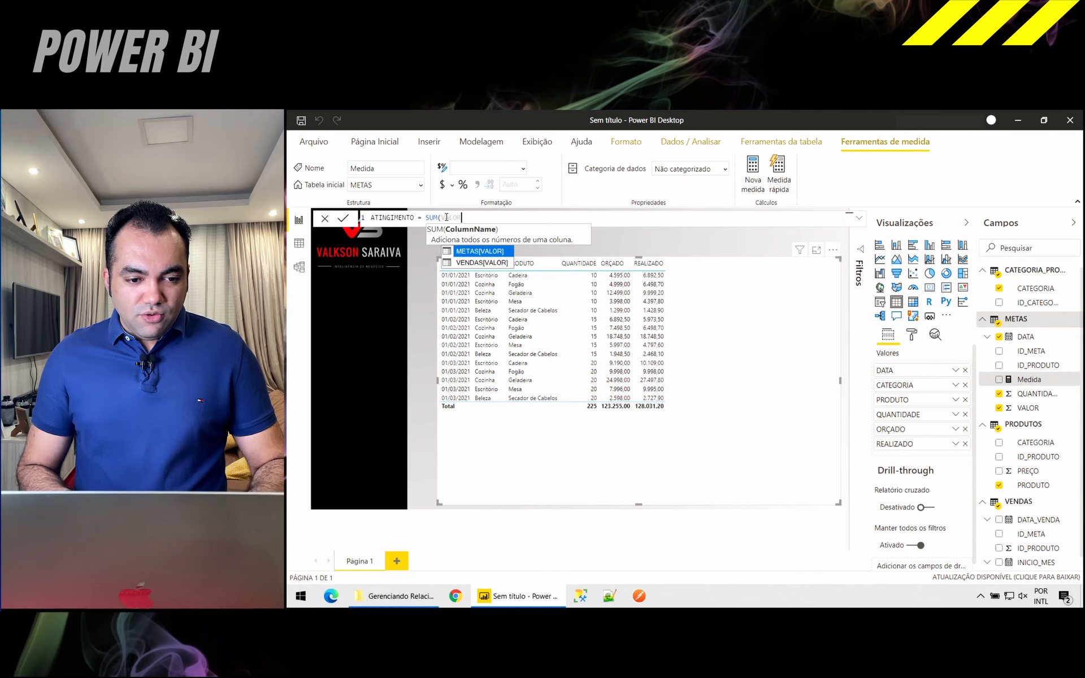
pyautogui.press('Down')
pyautogui.press('Tab')
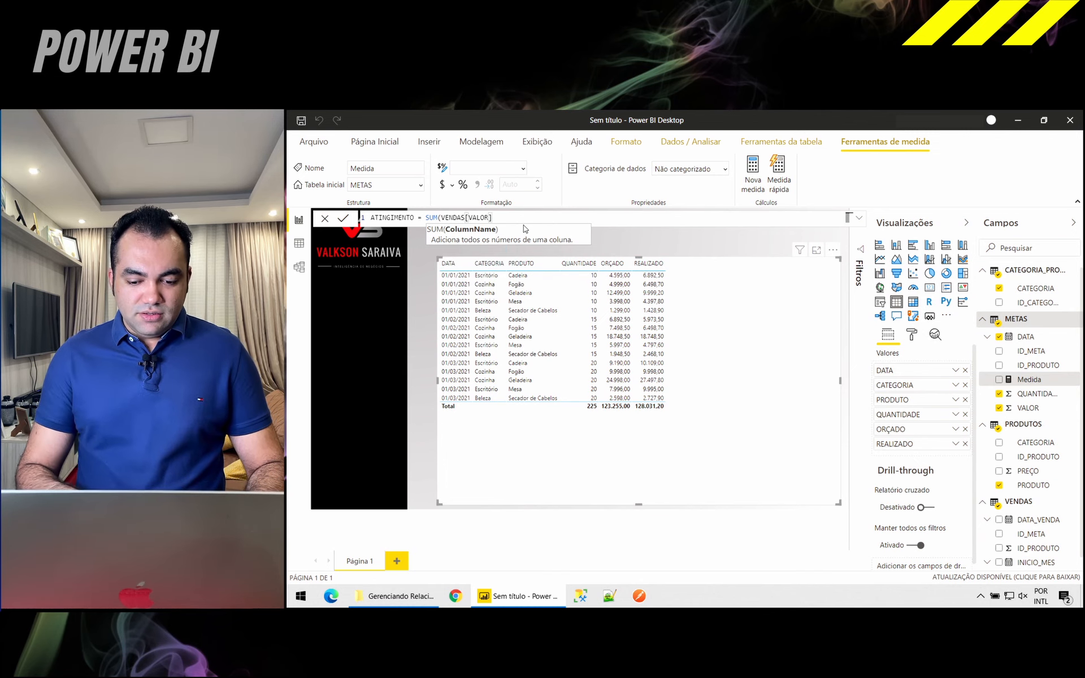
pyautogui.write(') /')
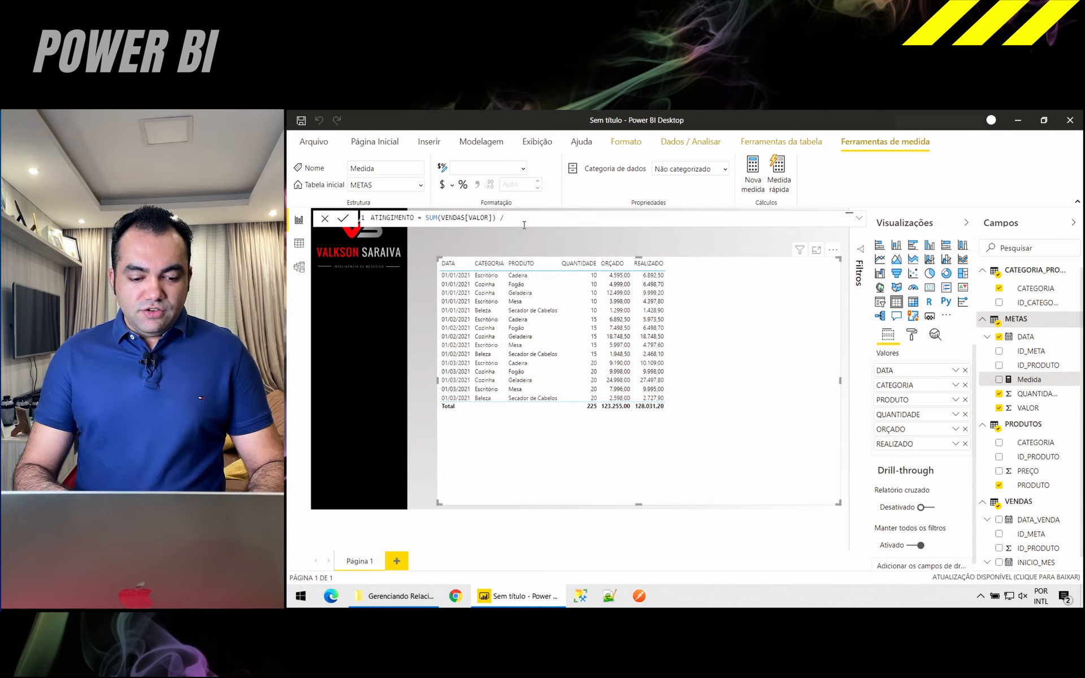
pyautogui.write(' SUM(V')
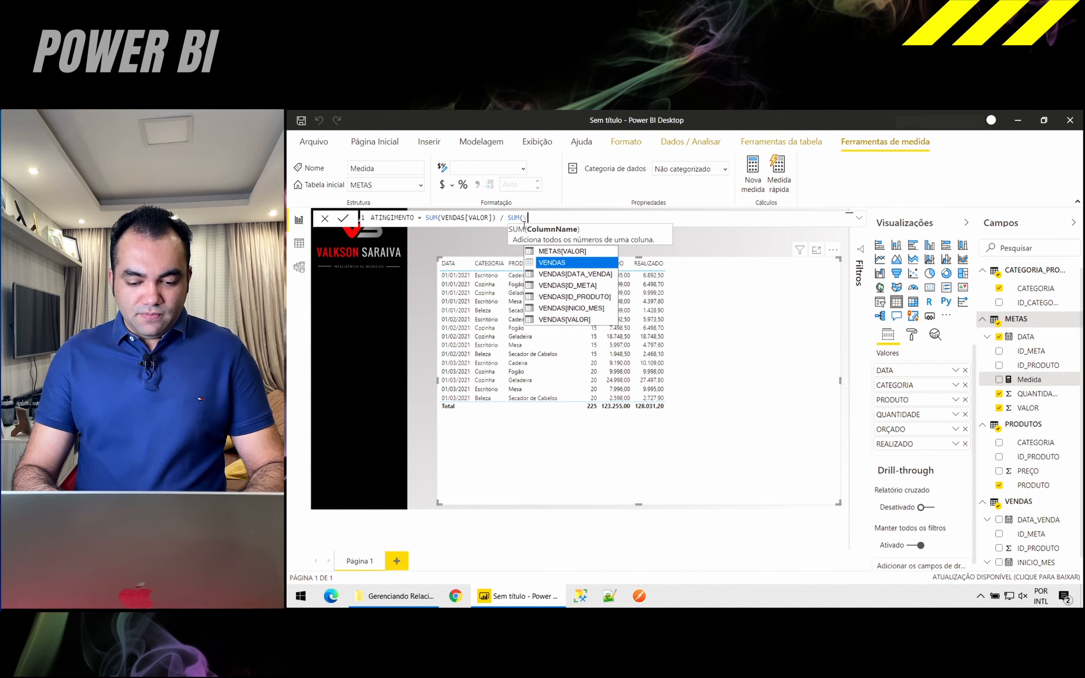
pyautogui.write('ALOR')
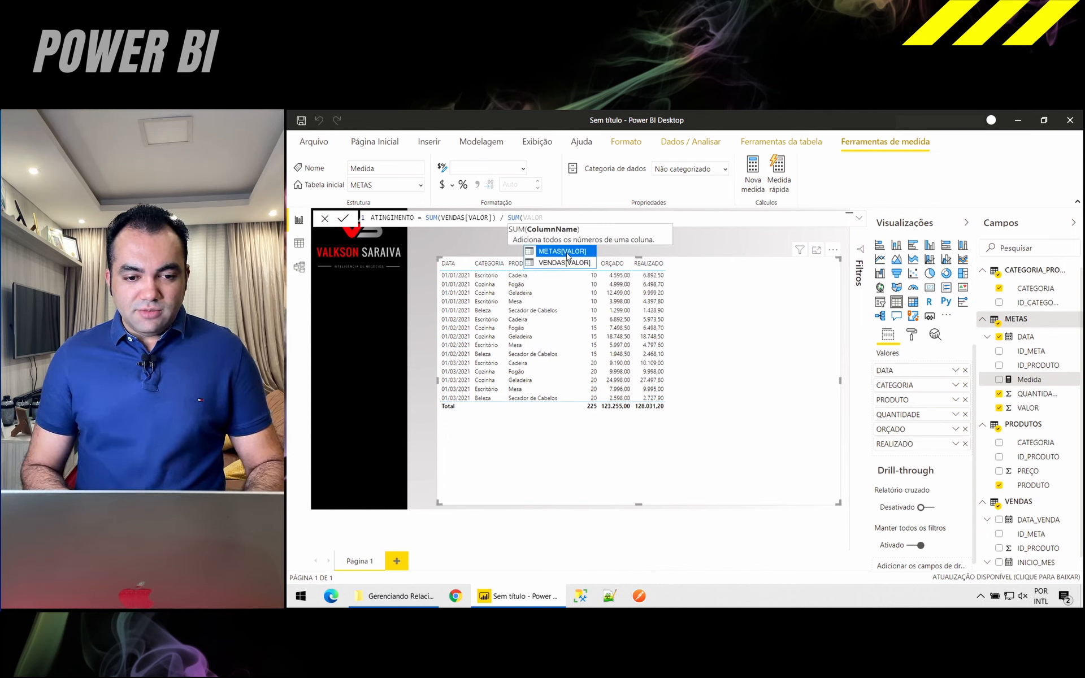
pyautogui.click(567, 252)
pyautogui.write(')')
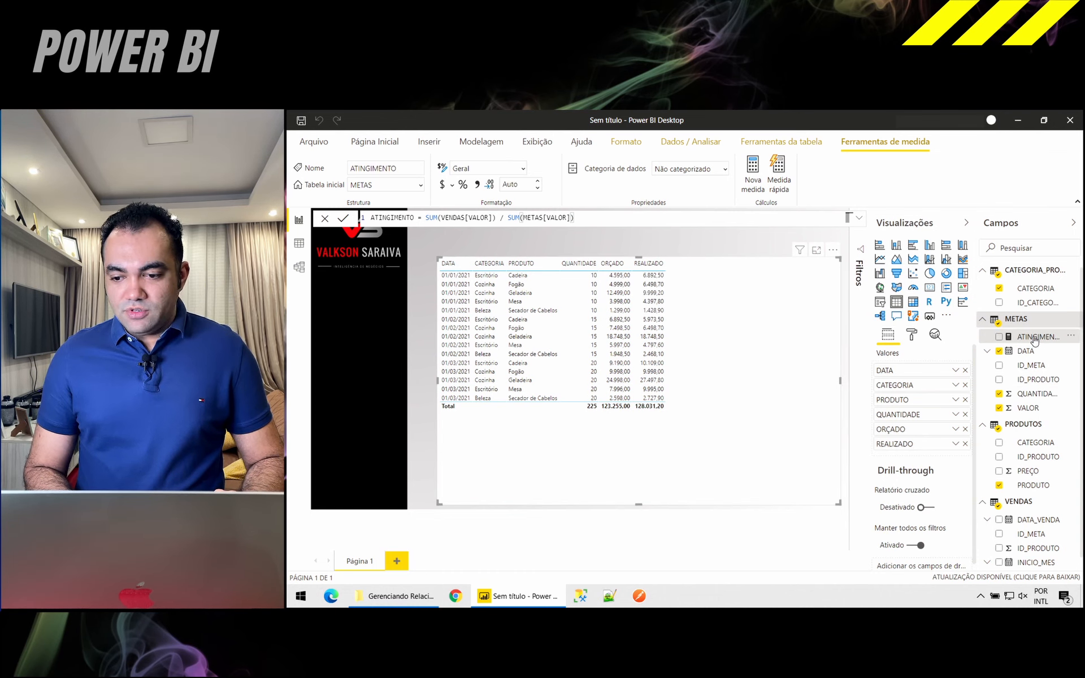
# - Add the ATINGIMENTO measure as the last column of the table visual and format it as Porcentagem
pyautogui.moveTo(1035, 338); pyautogui.dragTo(943, 452)
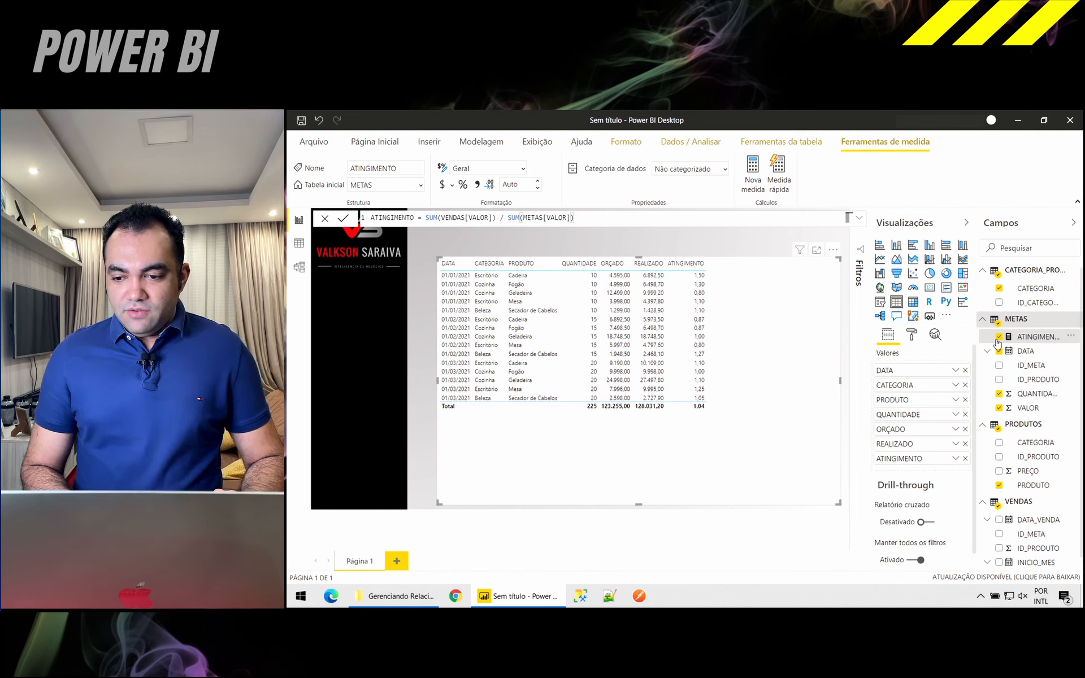
pyautogui.click(524, 171)
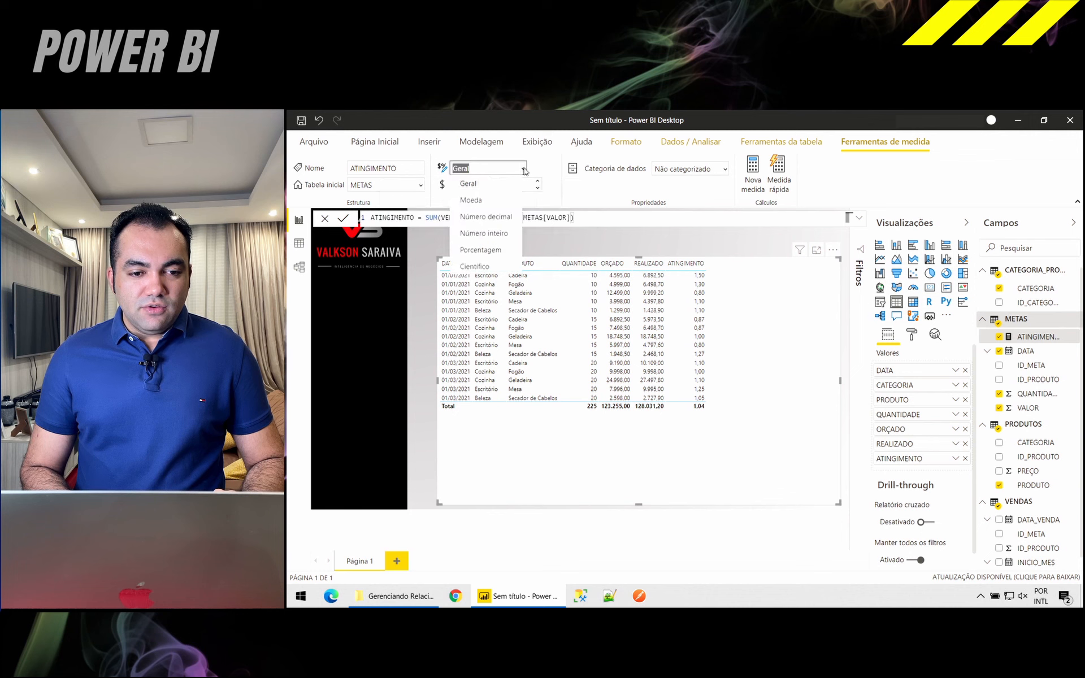
pyautogui.click(485, 251)
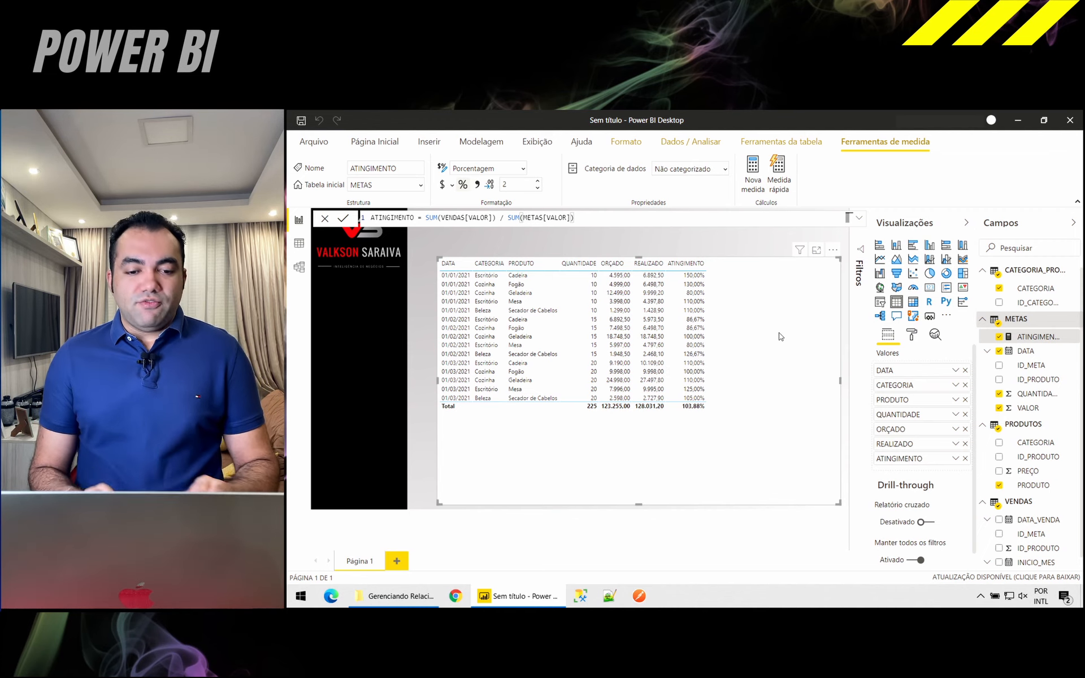
# - Duplicate the report page Página 1 and delete the table visual from the copy
pyautogui.rightClick(365, 561)
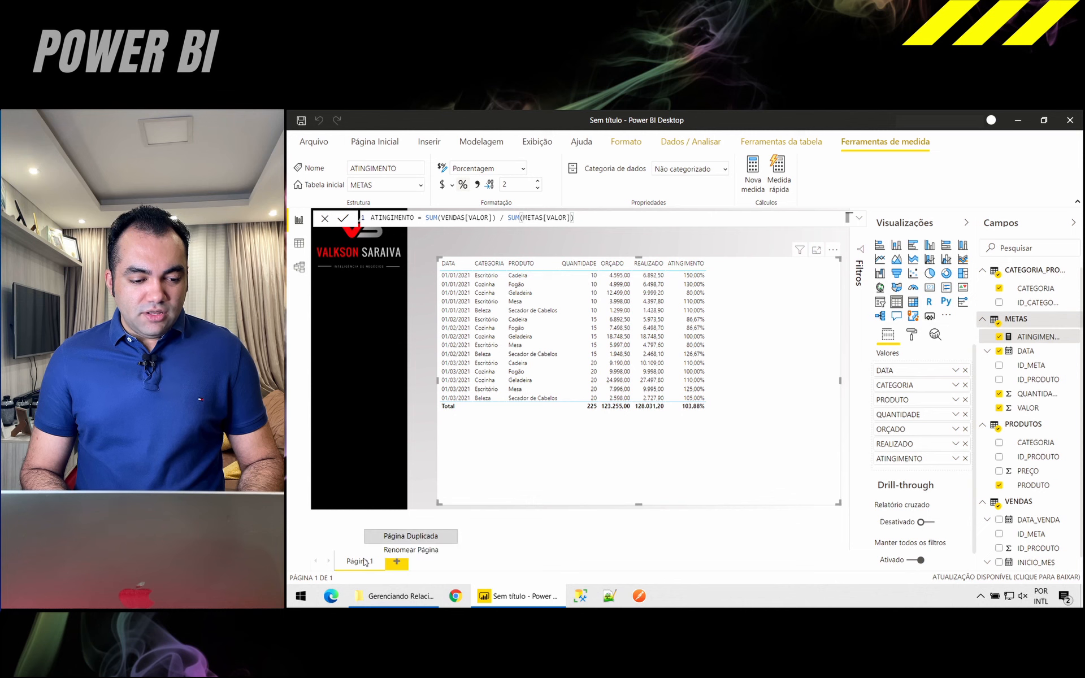
pyautogui.click(394, 539)
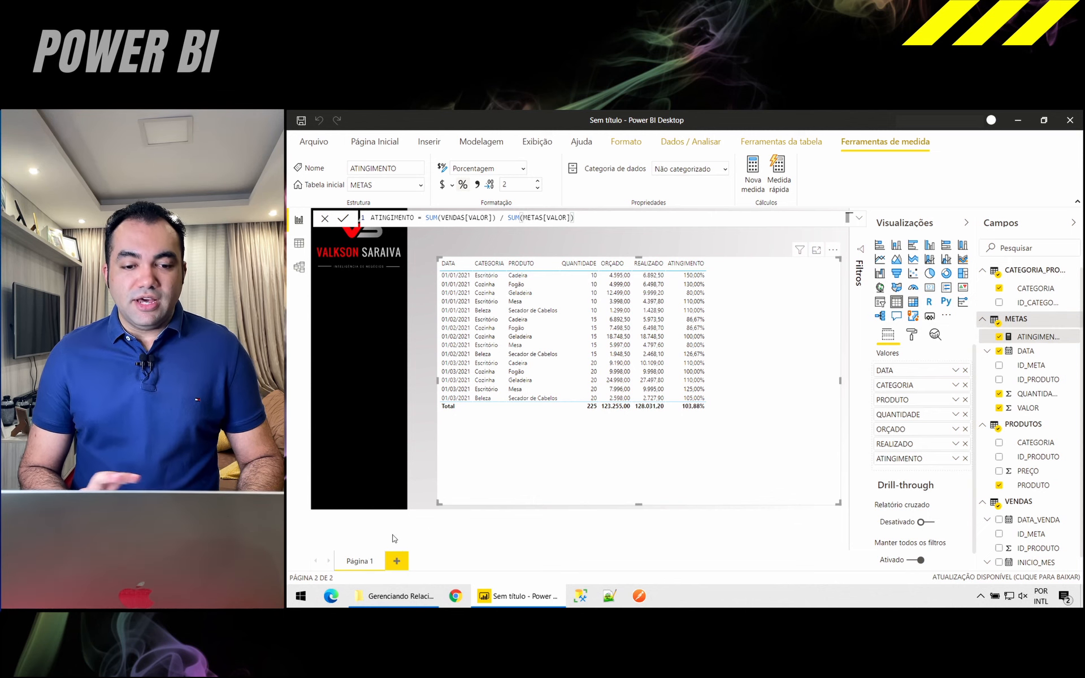
pyautogui.click(814, 301)
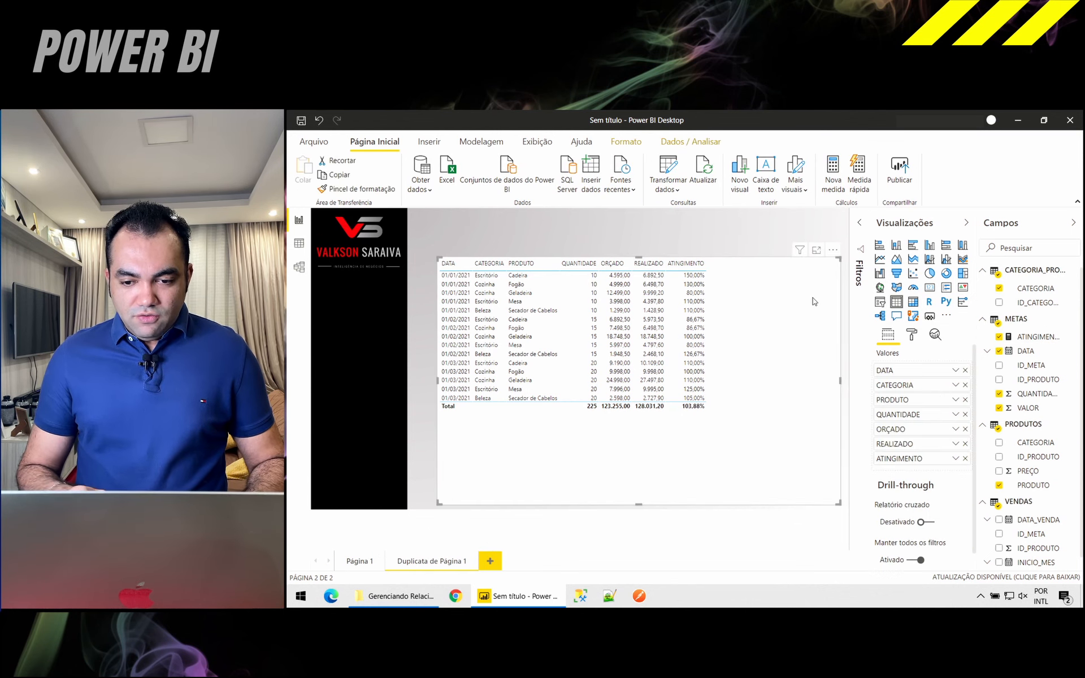
pyautogui.press('Delete')
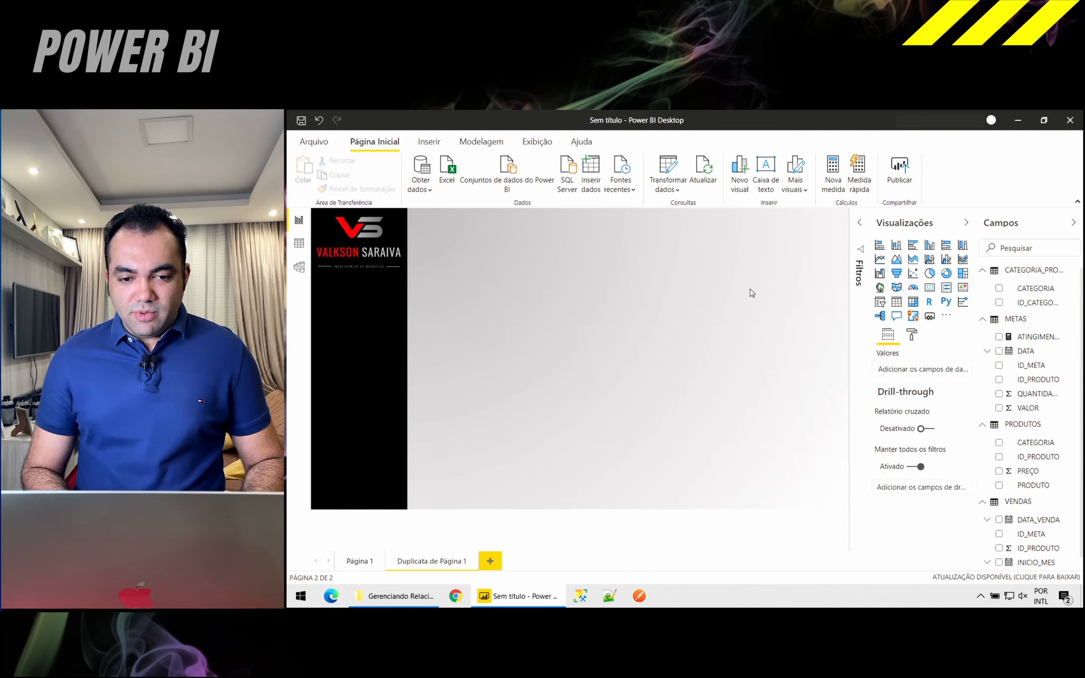
# - Insert a line and clustered column chart on the duplicated page and enlarge it across the area beside the black logo band
pyautogui.click(948, 261)
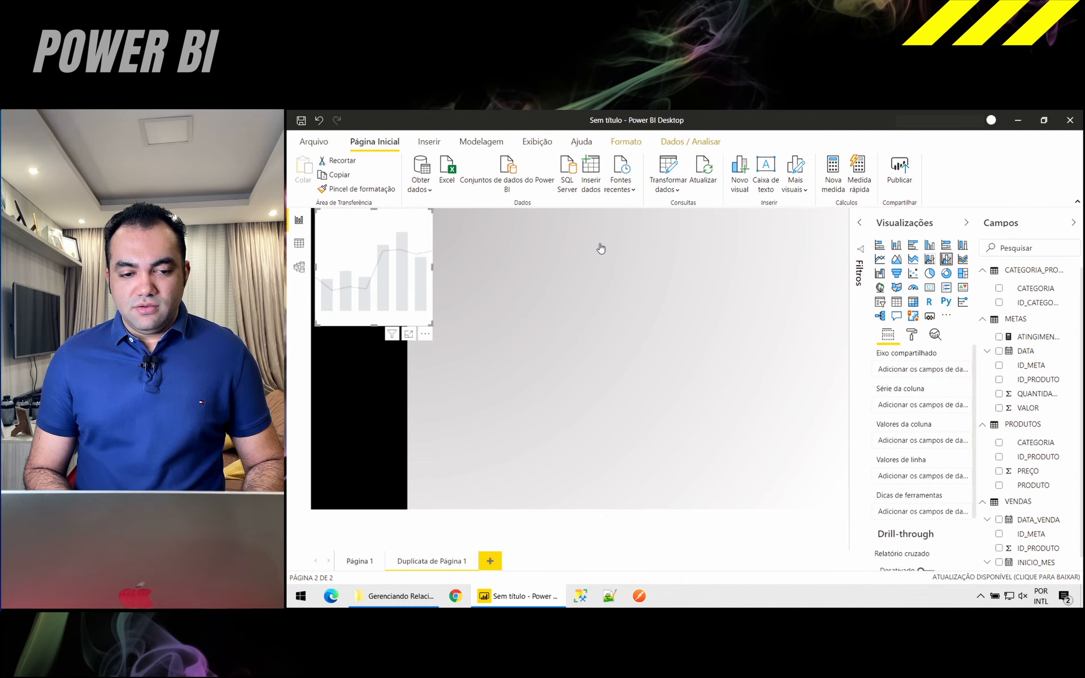
pyautogui.moveTo(408, 217); pyautogui.dragTo(520, 300)
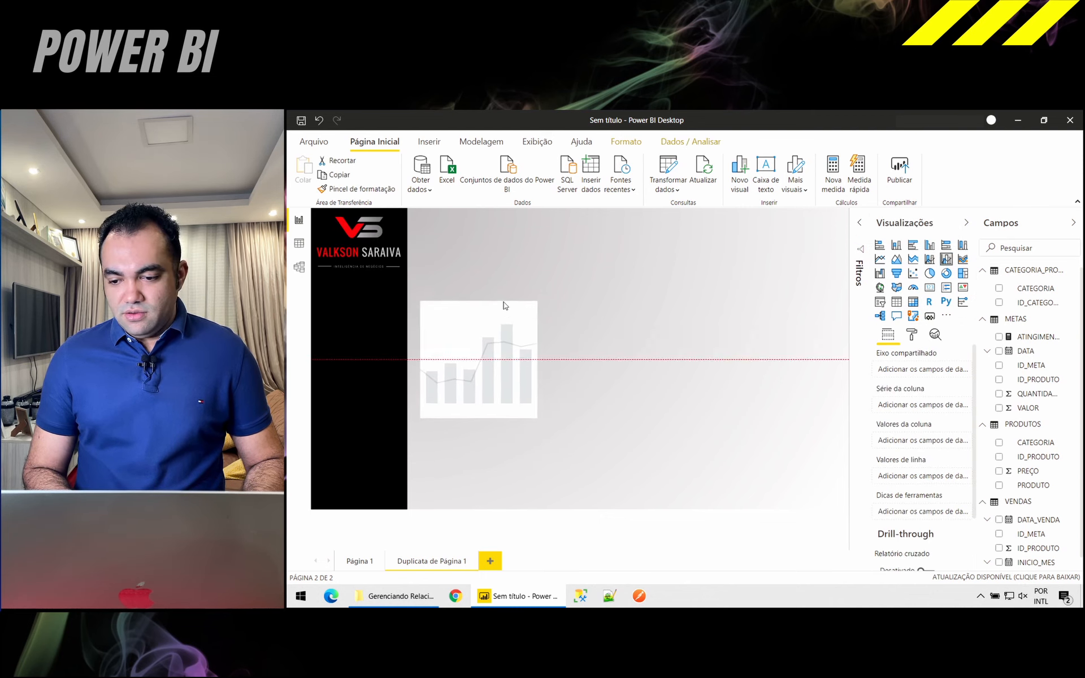
pyautogui.moveTo(533, 410); pyautogui.dragTo(837, 495)
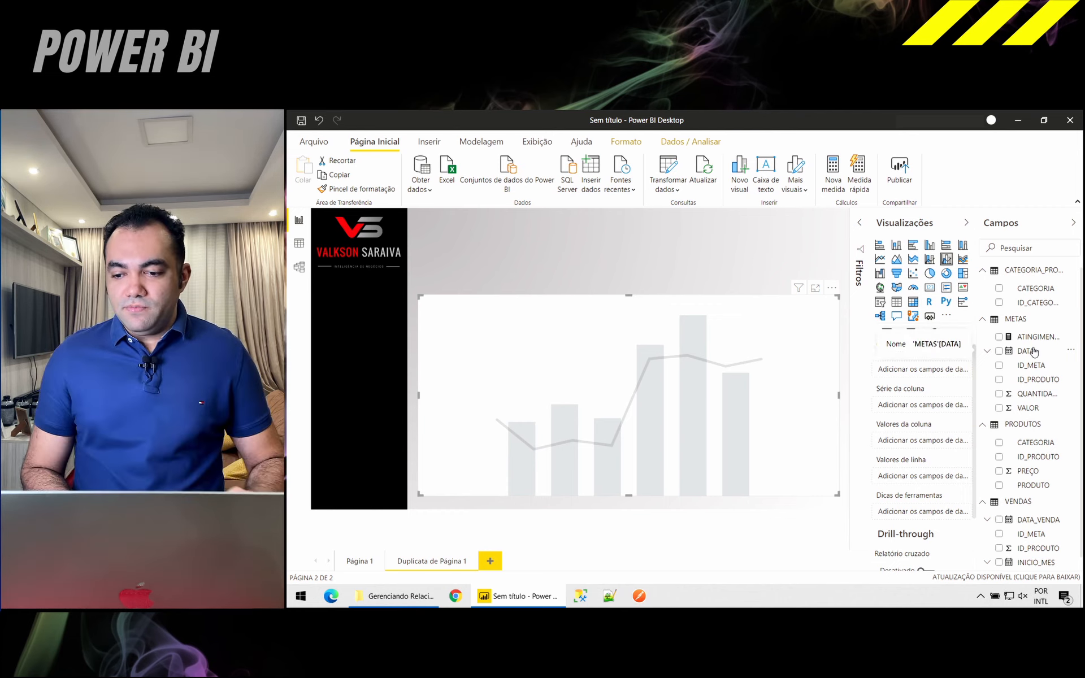
# - Set DATA from METAS as the chart's shared axis, removing Ano, Trimestre and Dia to keep only the Mês level
pyautogui.moveTo(1033, 351); pyautogui.dragTo(938, 372)
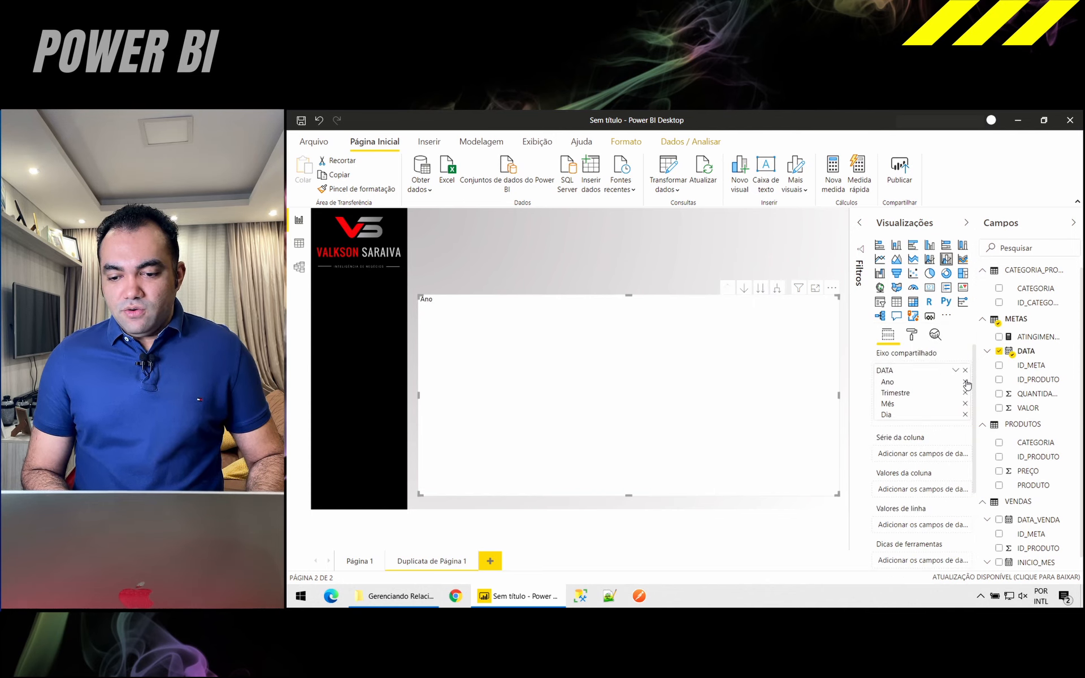
pyautogui.click(965, 382)
pyautogui.click(966, 382)
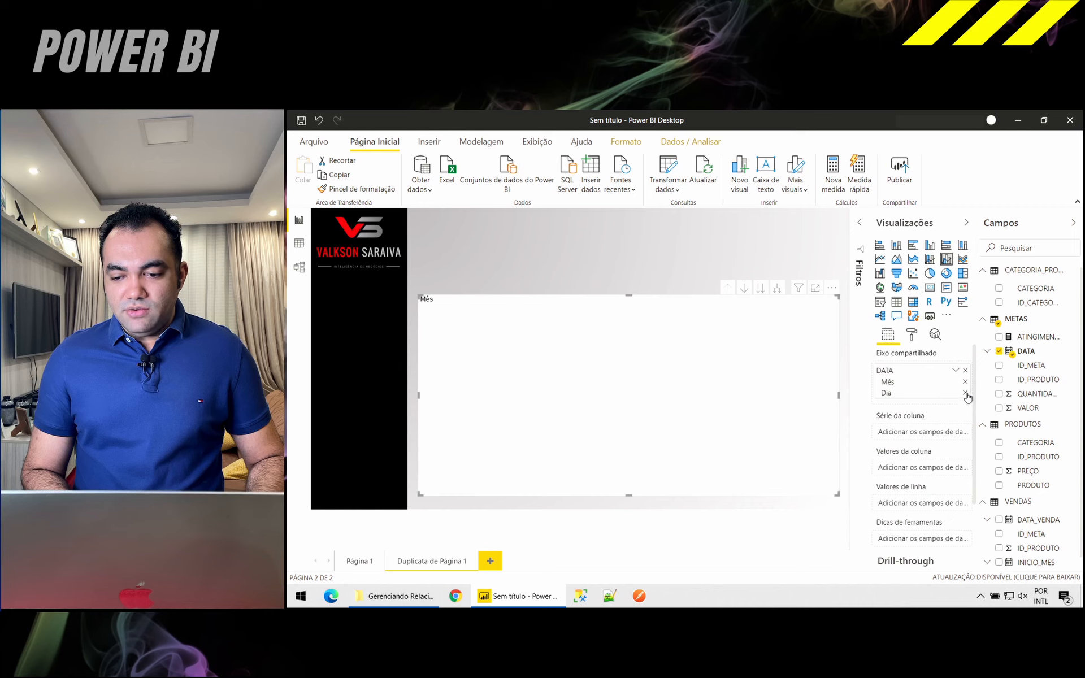
pyautogui.click(965, 392)
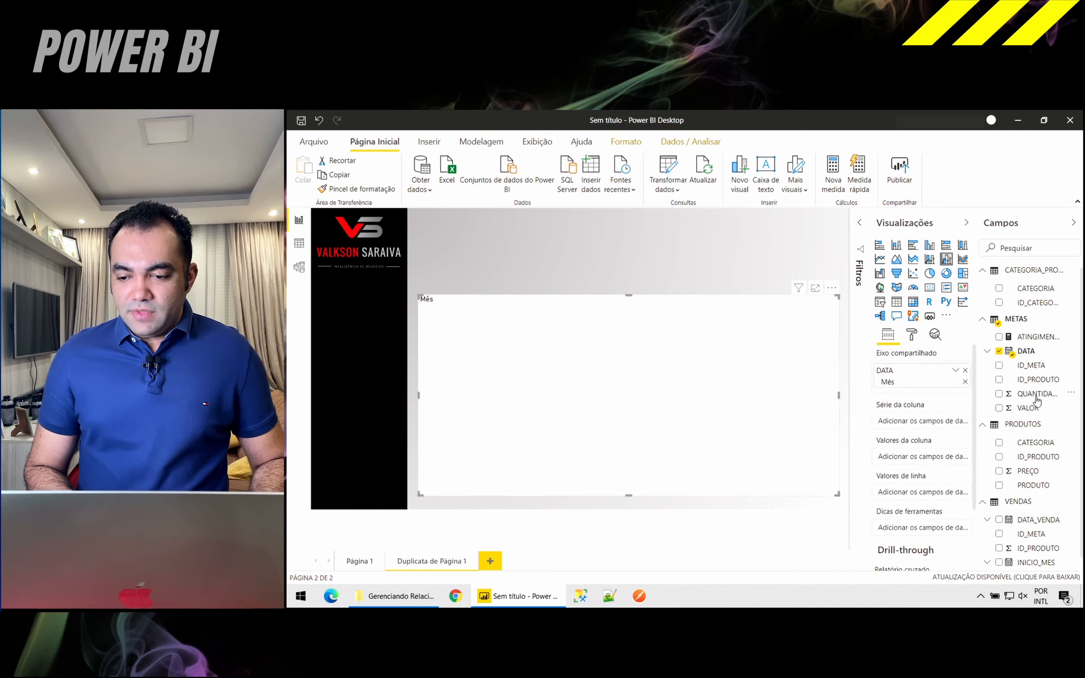
# - Add VALOR from METAS to the chart's column values and rename it ORÇADO
pyautogui.moveTo(1034, 408); pyautogui.dragTo(927, 456)
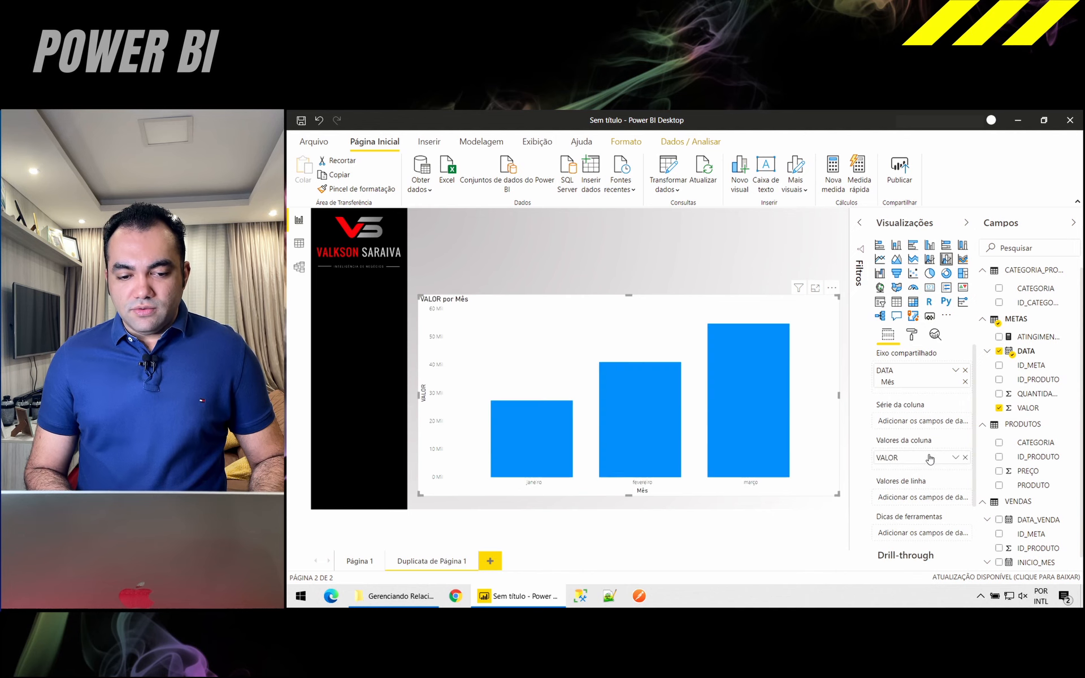
pyautogui.doubleClick(893, 458)
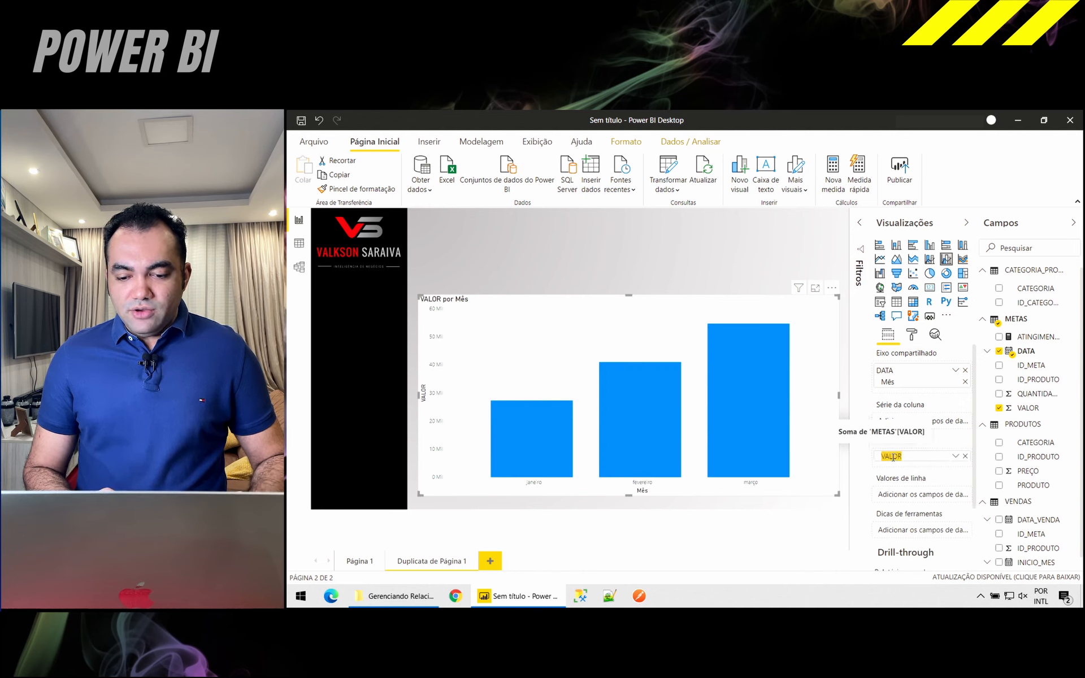
pyautogui.write('Or')
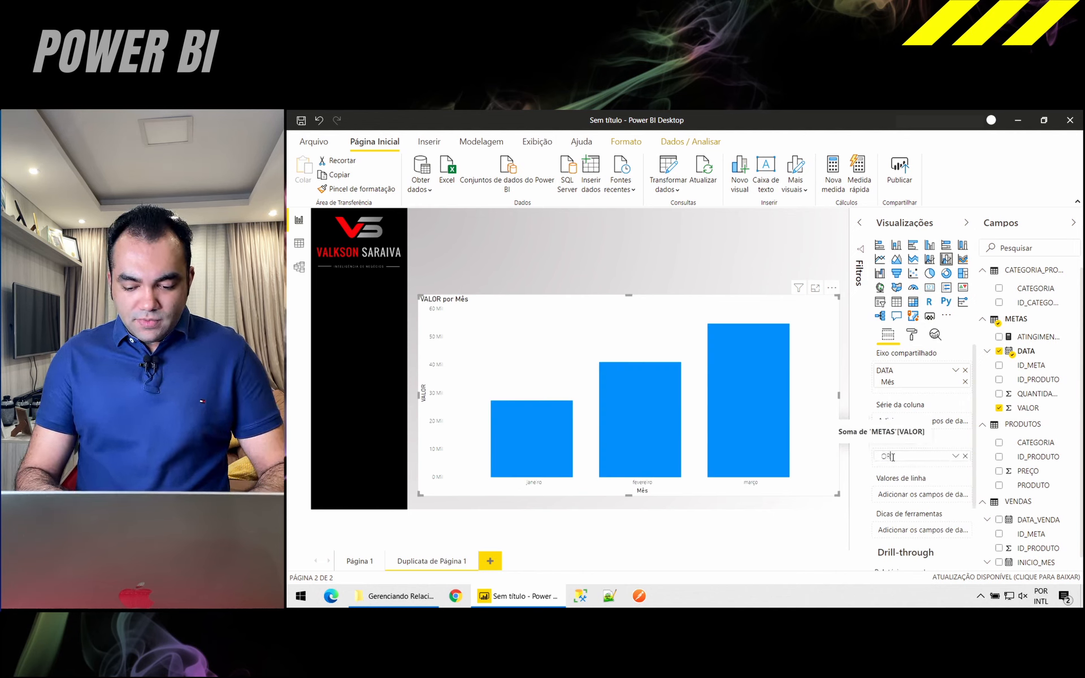
pyautogui.write('ÇADO')
pyautogui.press('Return')
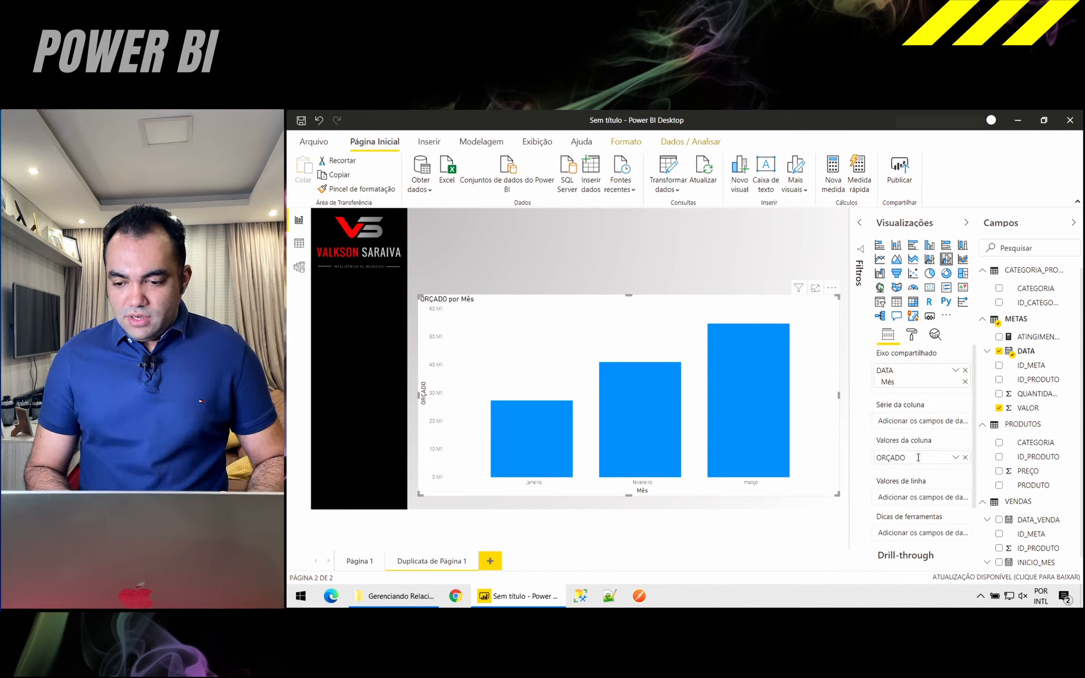
# - Add VALOR from VENDAS as the chart's second column value and rename it REALIZADO
pyautogui.scroll(-1, 1017, 478)
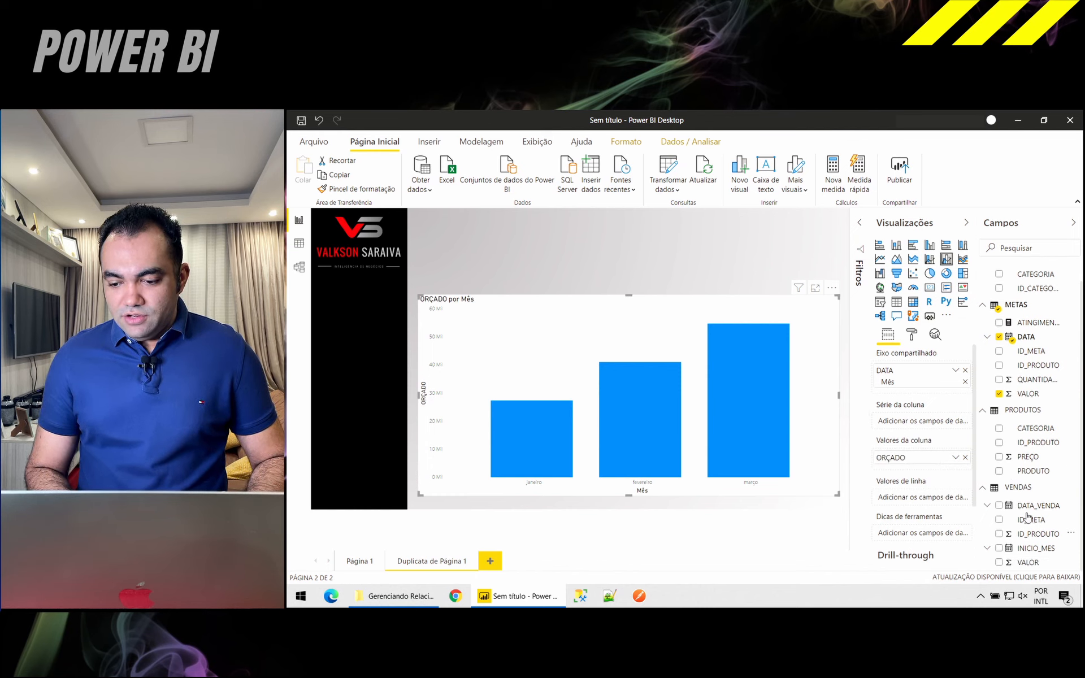
pyautogui.moveTo(948, 501); pyautogui.dragTo(901, 476)
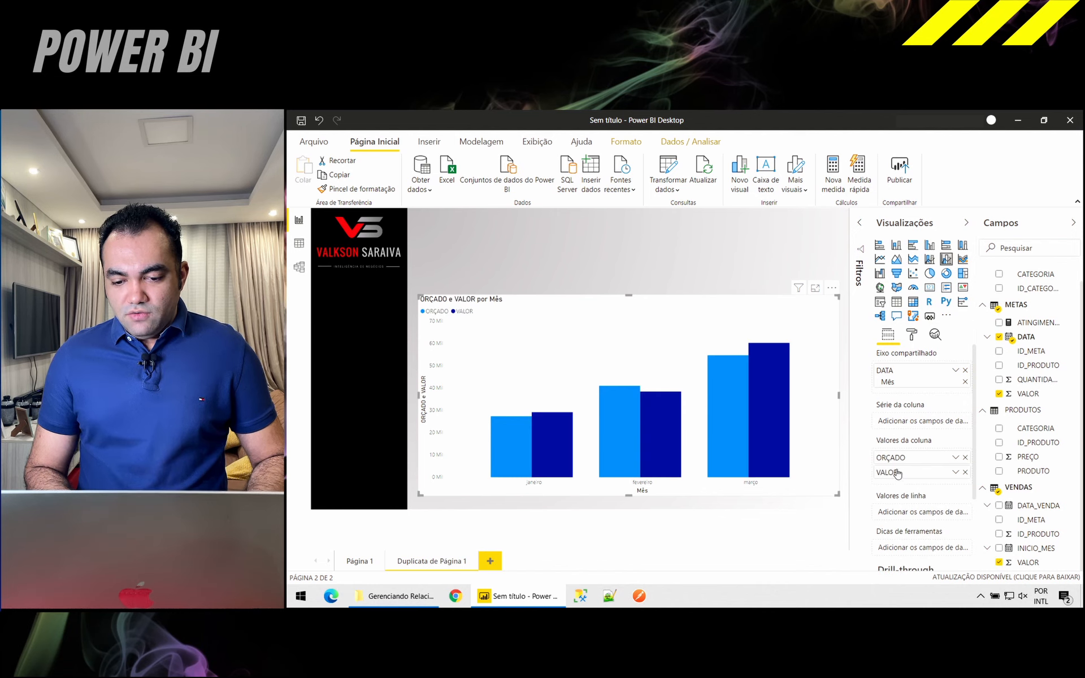
pyautogui.doubleClick(891, 470)
pyautogui.write('REALIZADO')
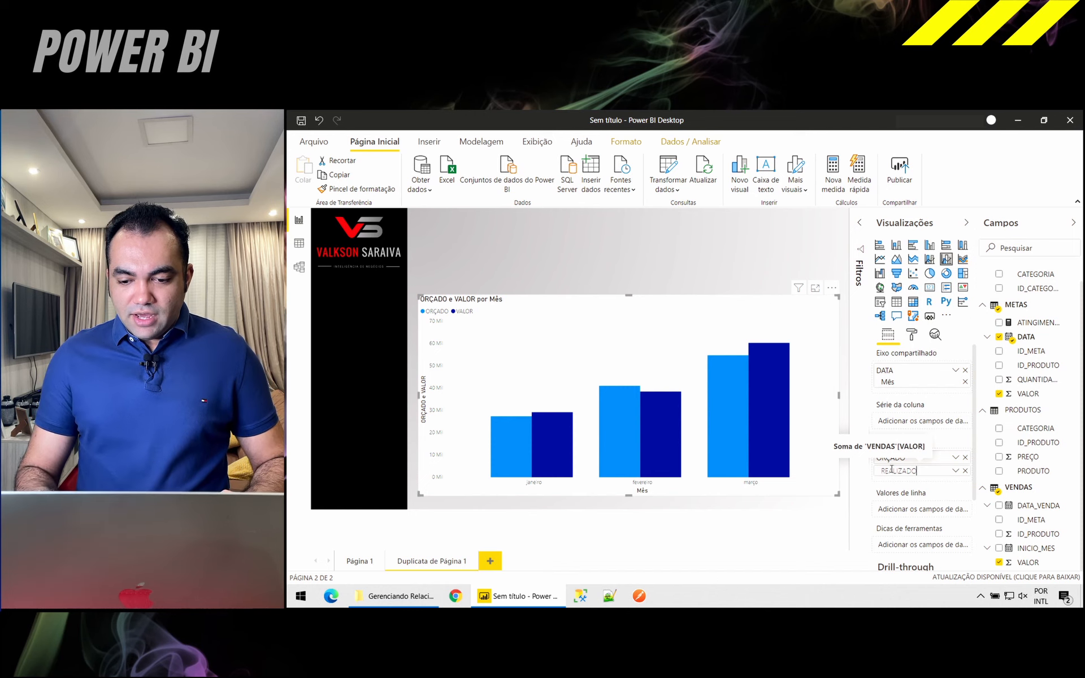
pyautogui.press('Return')
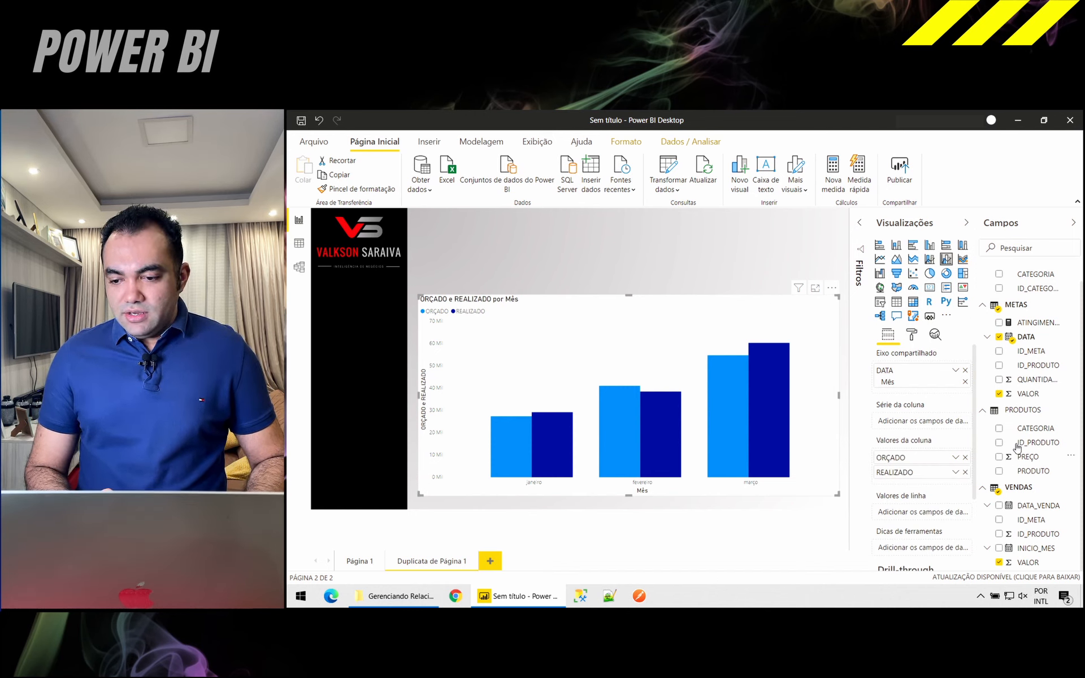
# - Add the ATINGIMENTO measure as the chart's line value and turn on the data labels
pyautogui.moveTo(1038, 323); pyautogui.dragTo(932, 513)
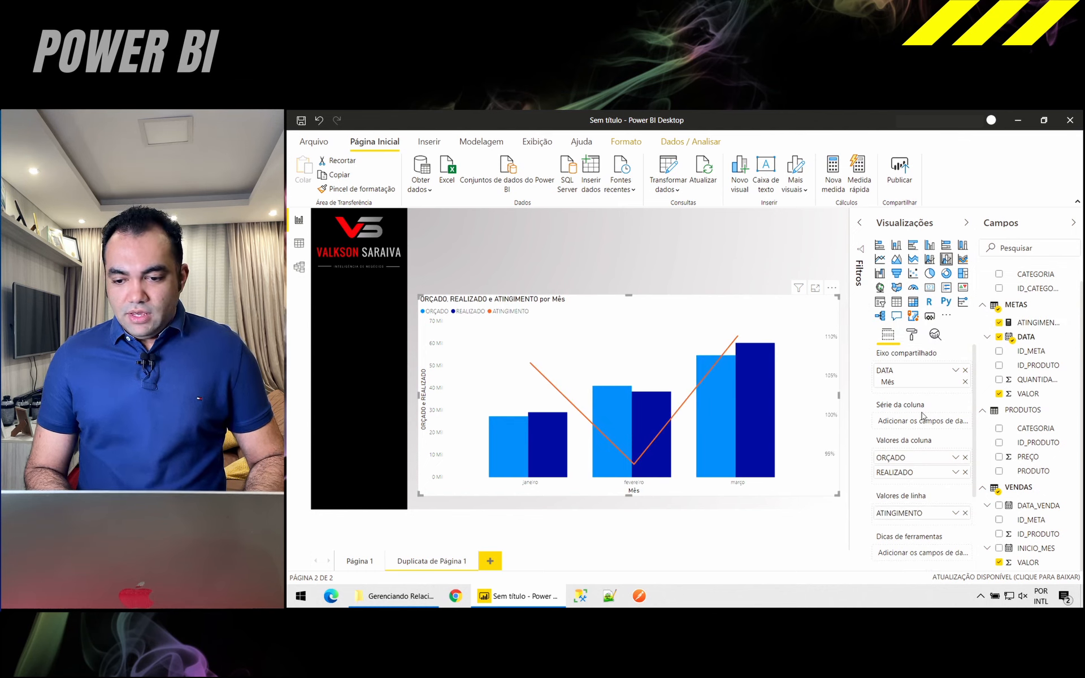
pyautogui.click(913, 335)
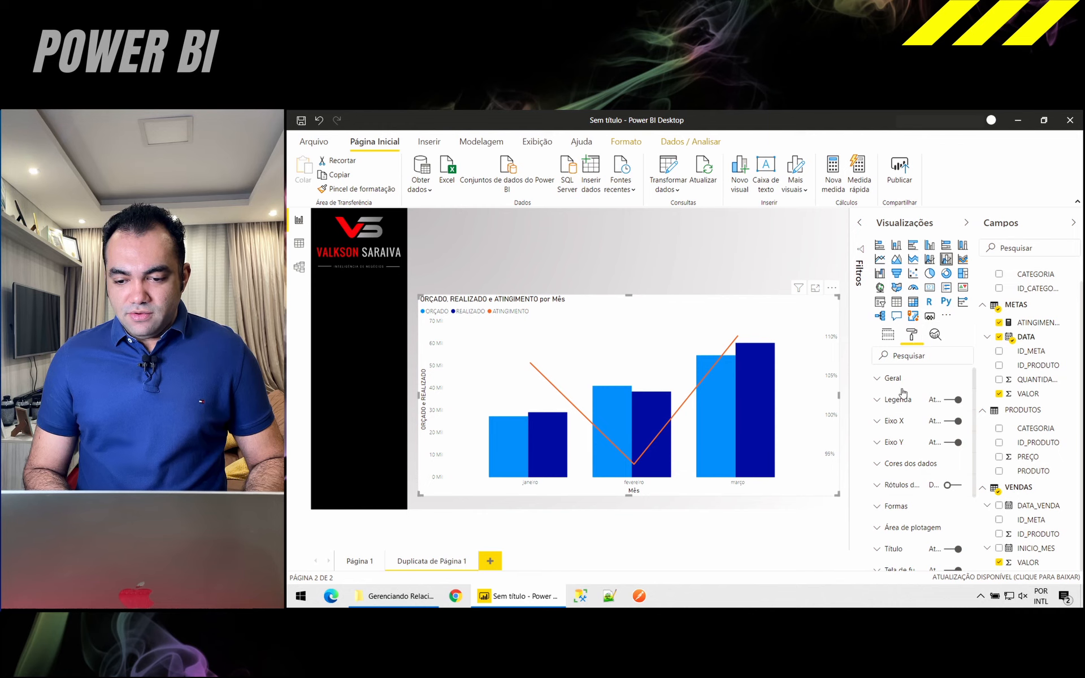
pyautogui.click(952, 484)
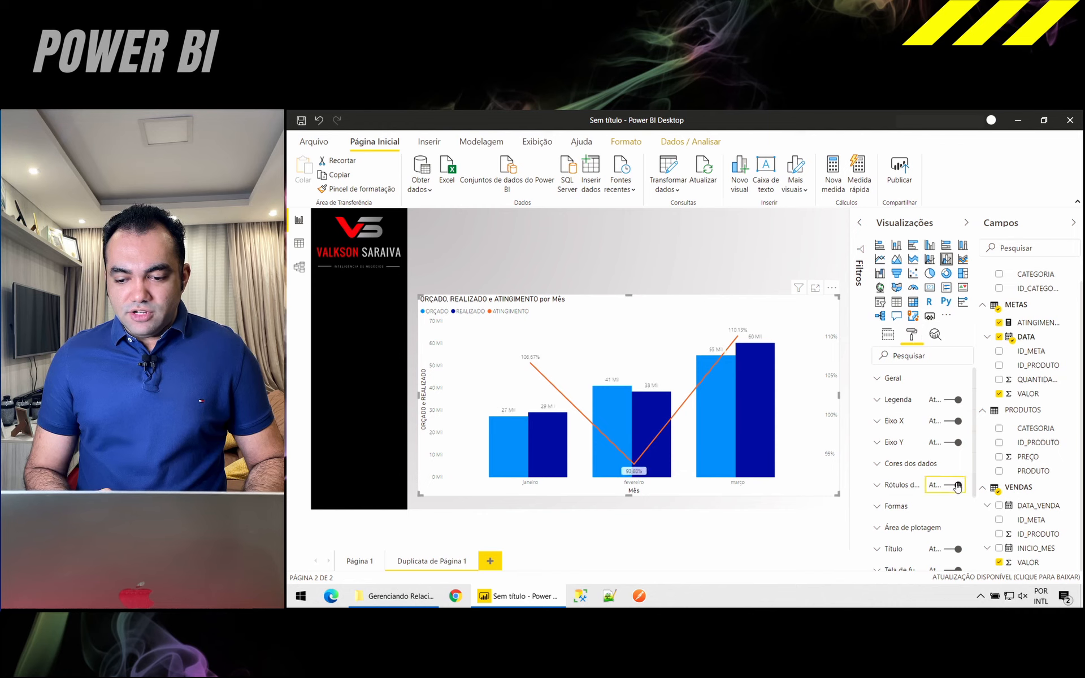
# - Format the chart's data labels in black with a text size of 11 pt
pyautogui.click(876, 485)
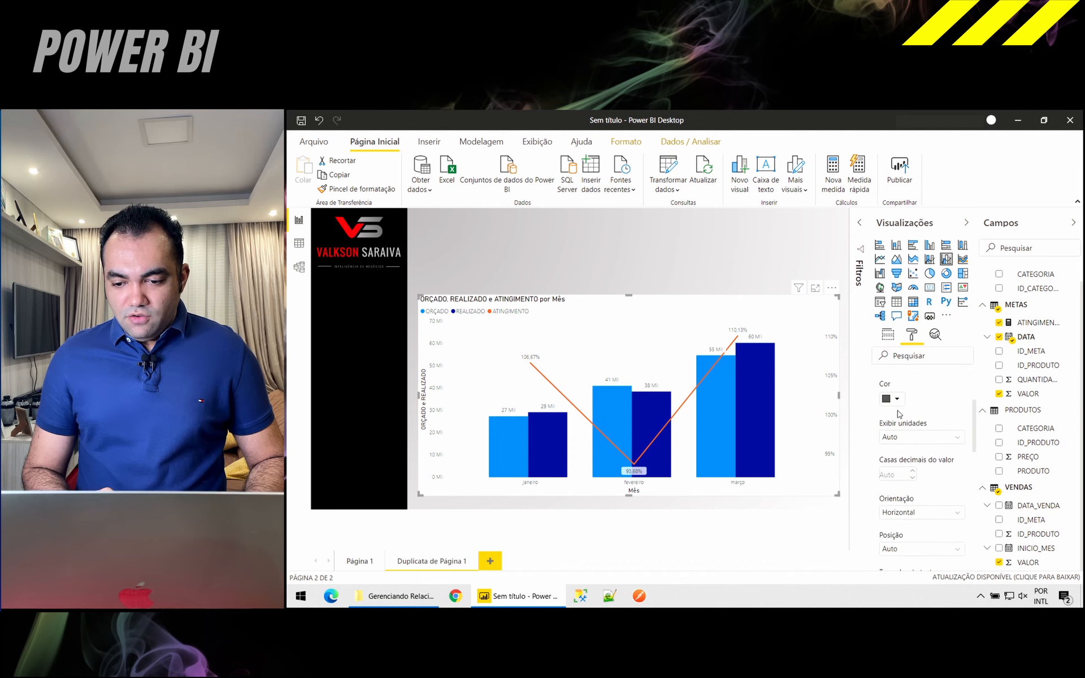
pyautogui.click(892, 385)
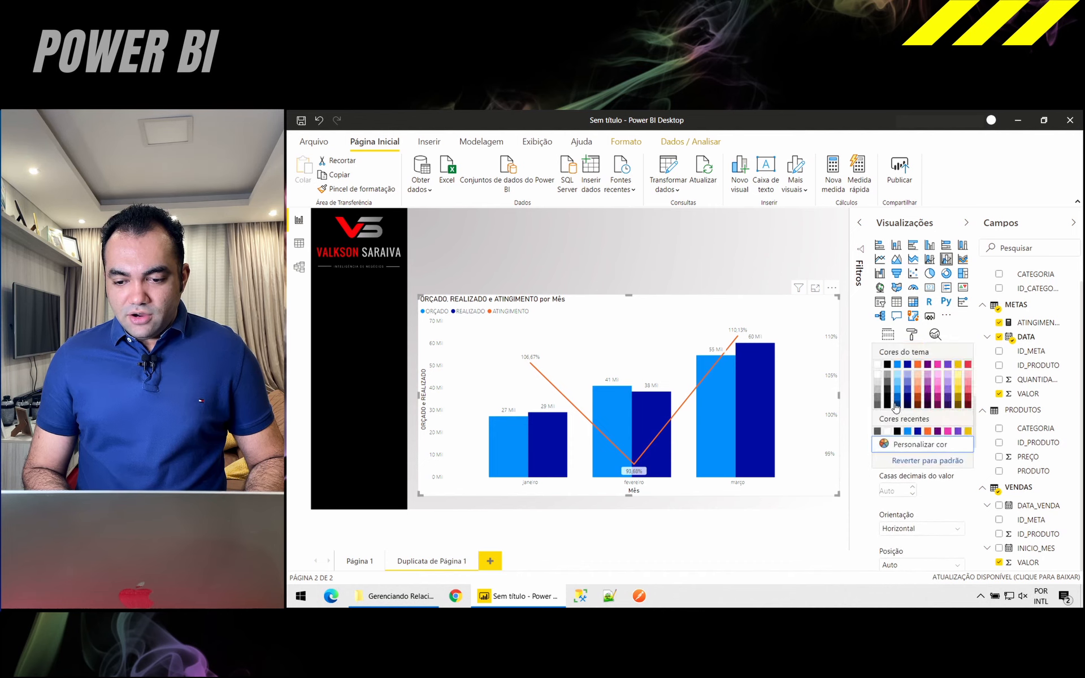
pyautogui.click(887, 365)
pyautogui.scroll(-5, 929, 463)
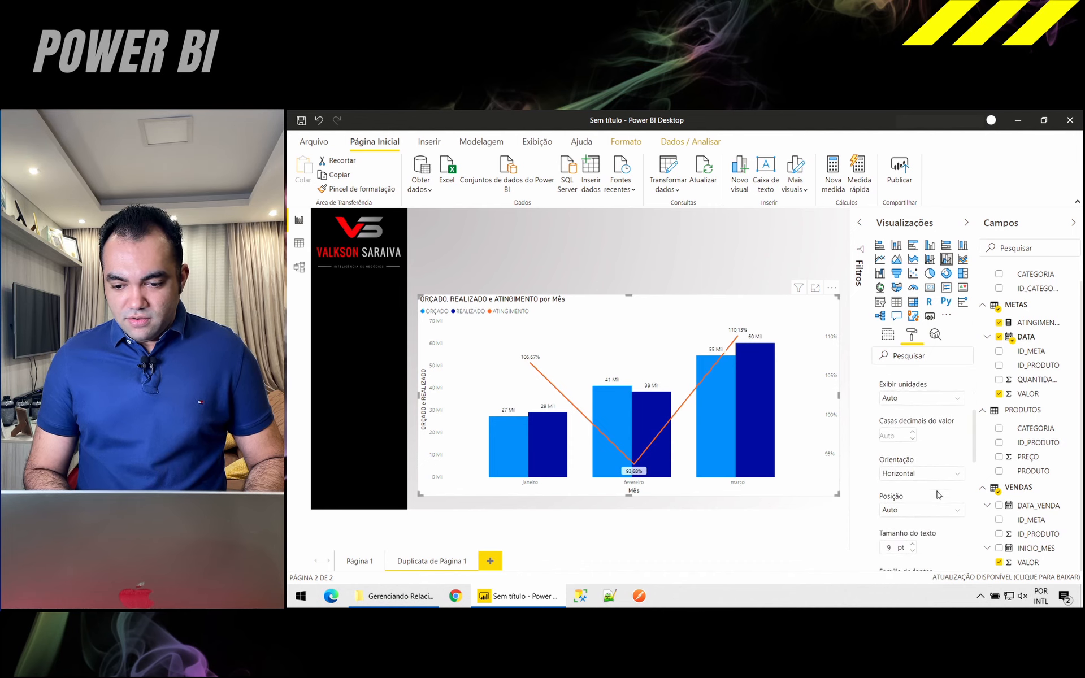
pyautogui.scroll(-1, 937, 495)
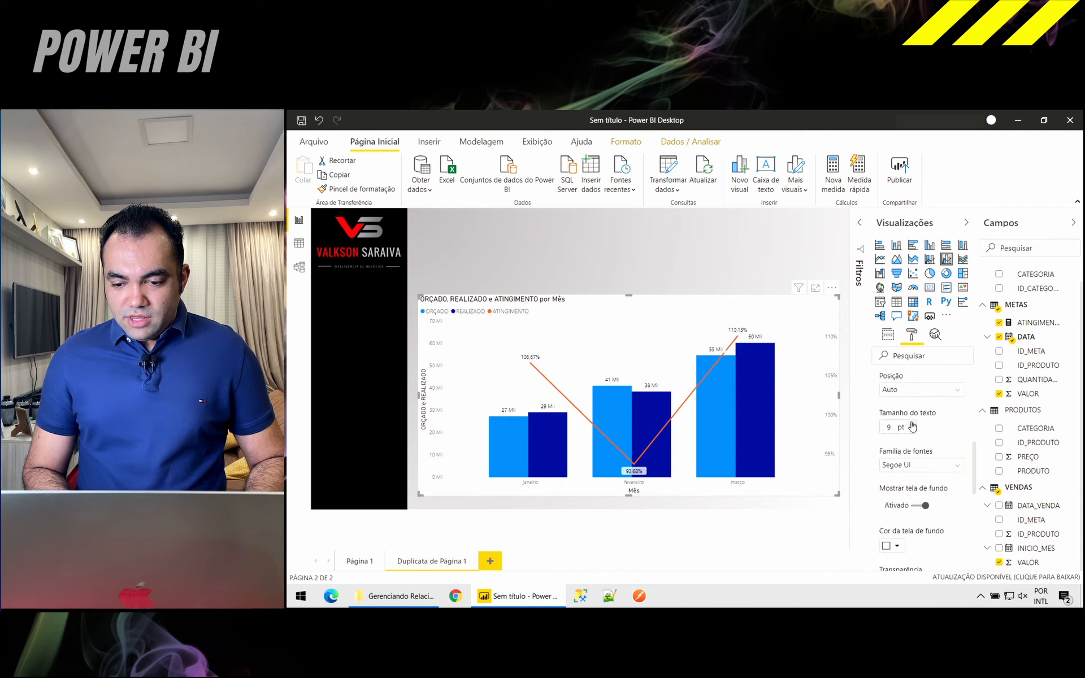
pyautogui.click(911, 423)
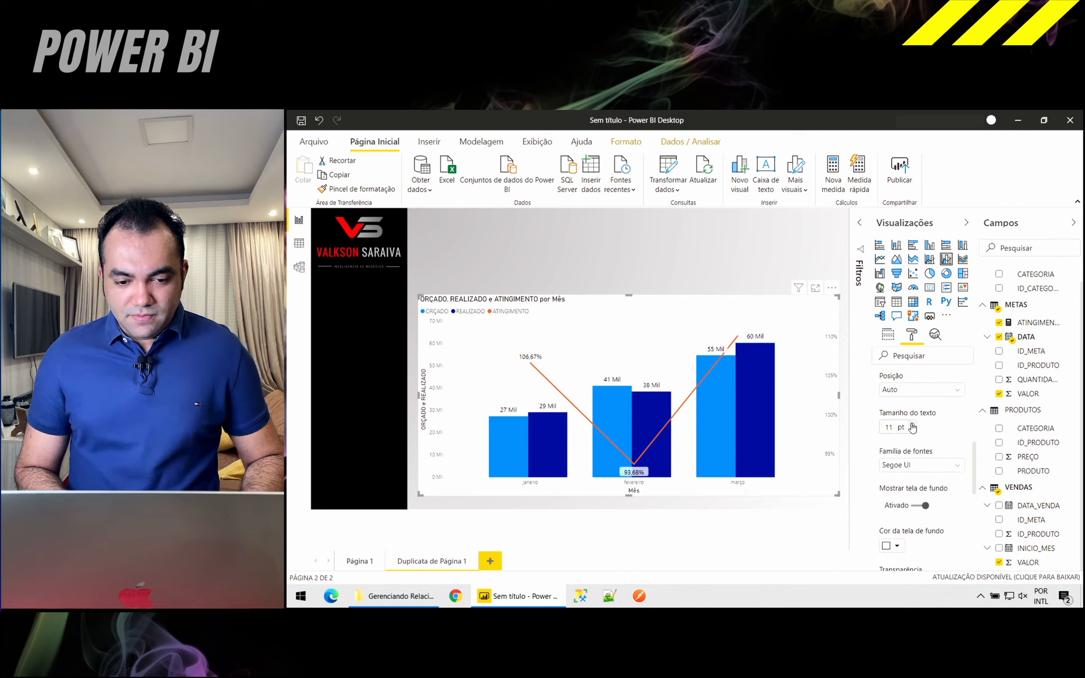
pyautogui.scroll(-3, 932, 480)
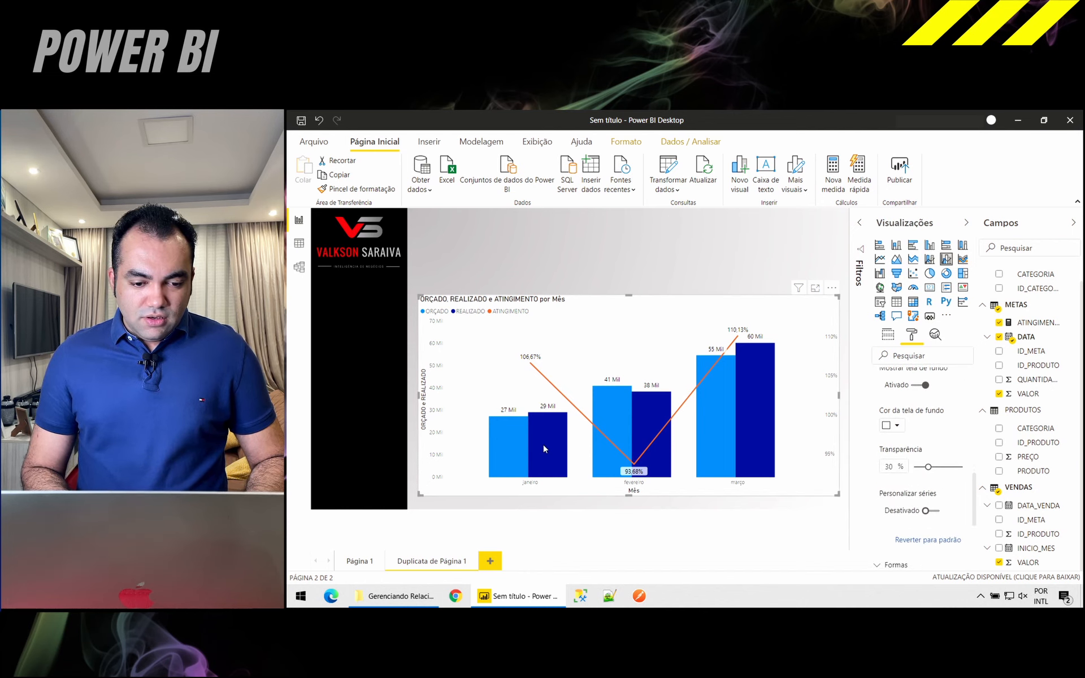
# - Add CATEGORIA from the product category table and PRODUTO from PRODUTOS below Mês on the chart's shared axis
pyautogui.click(890, 336)
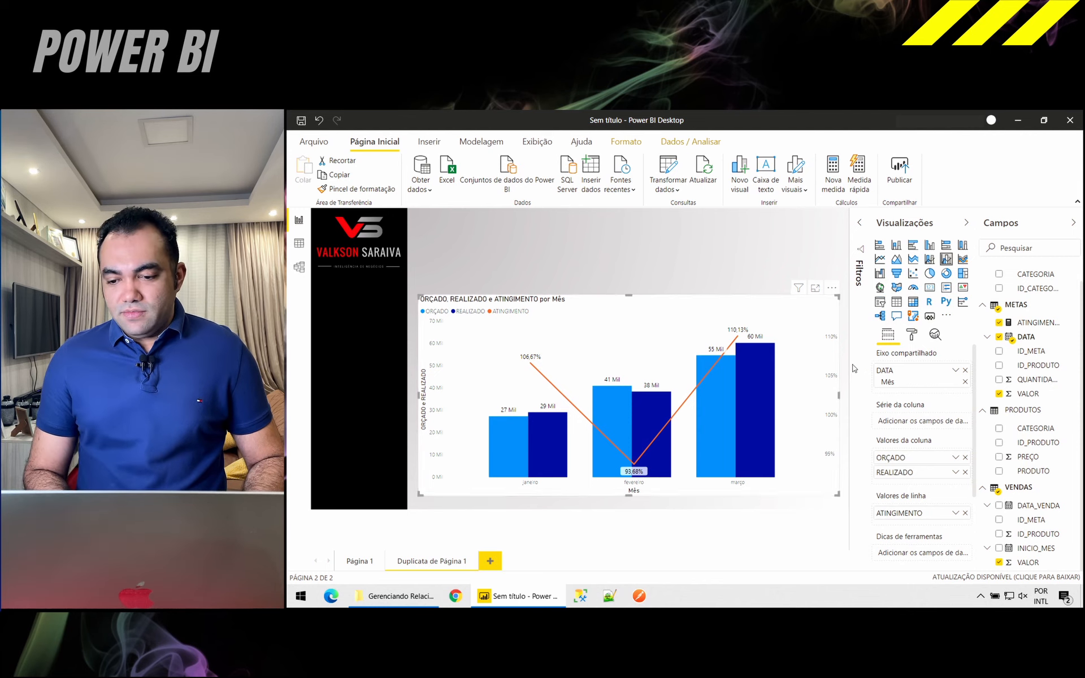
pyautogui.moveTo(530, 450)
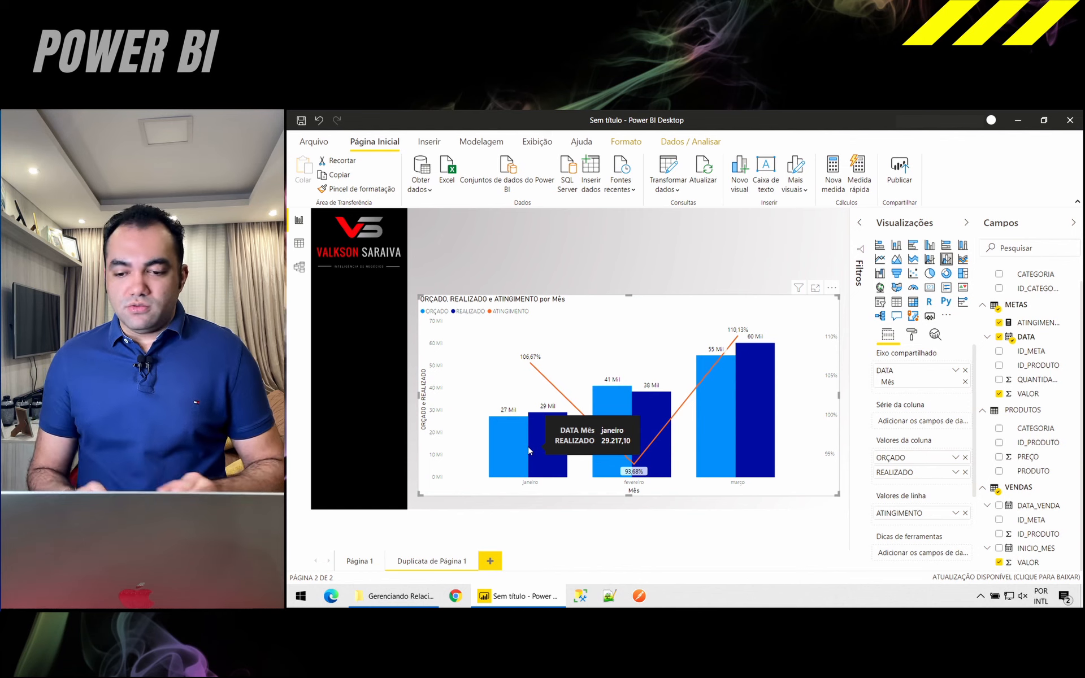
pyautogui.scroll(1, 1024, 320)
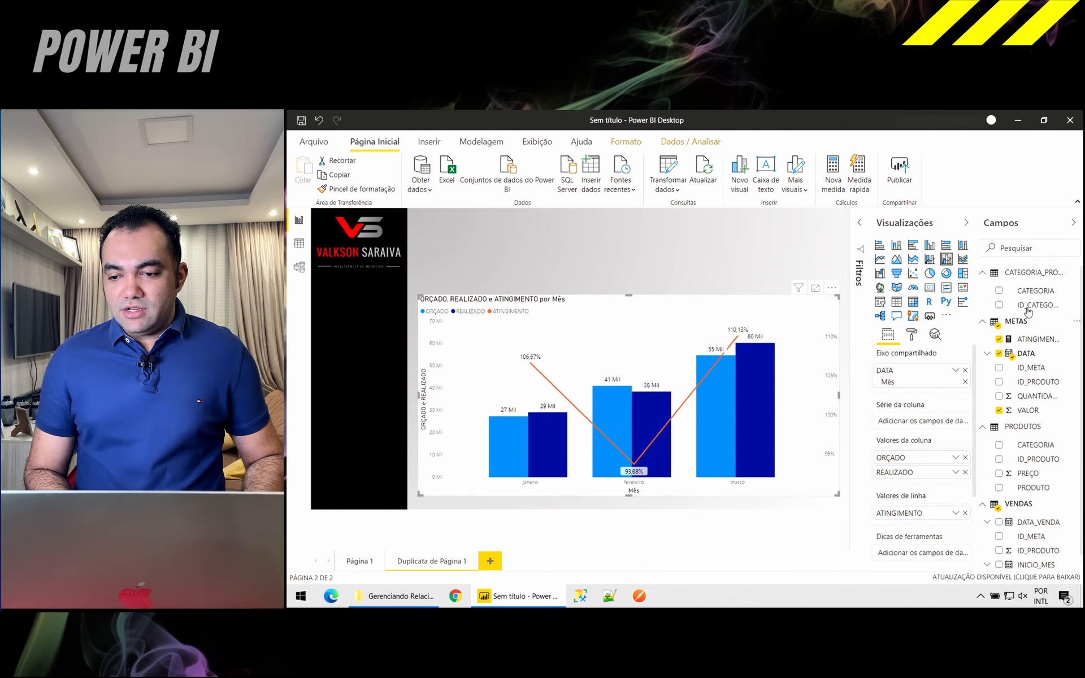
pyautogui.moveTo(1035, 290); pyautogui.dragTo(928, 391)
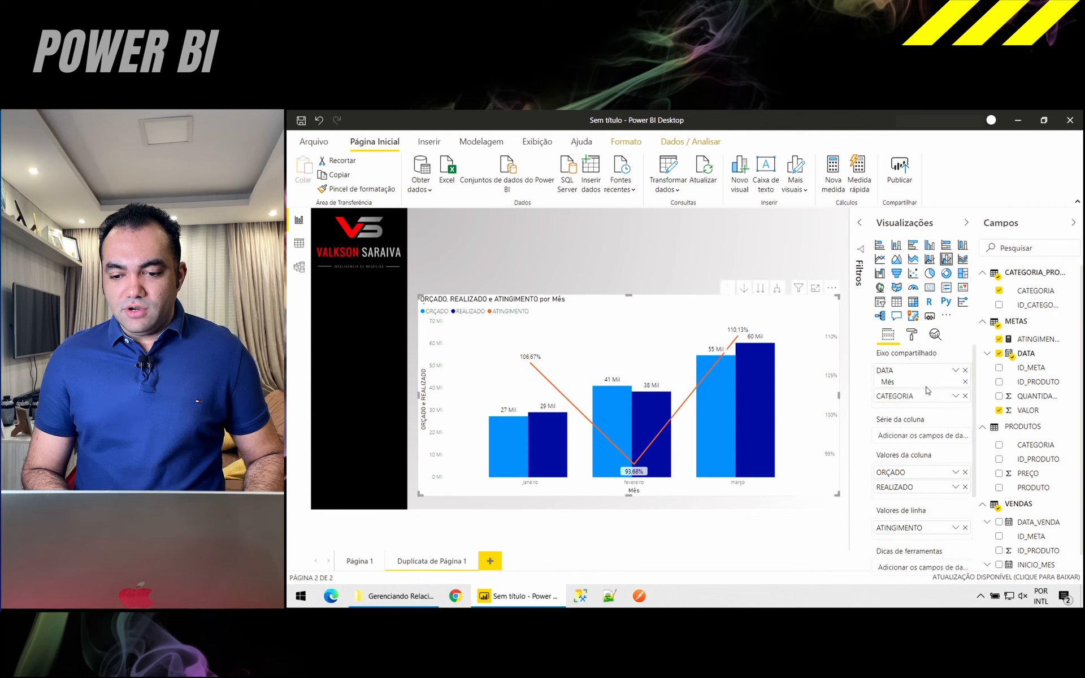
pyautogui.scroll(-1, 1032, 403)
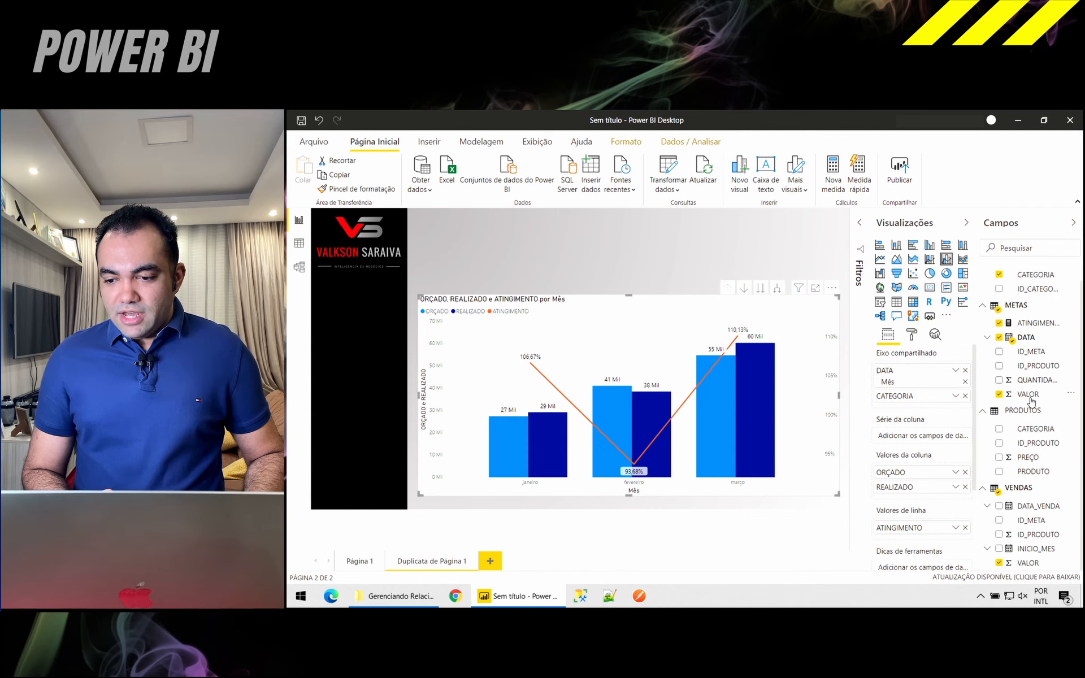
pyautogui.moveTo(1034, 471); pyautogui.dragTo(928, 408)
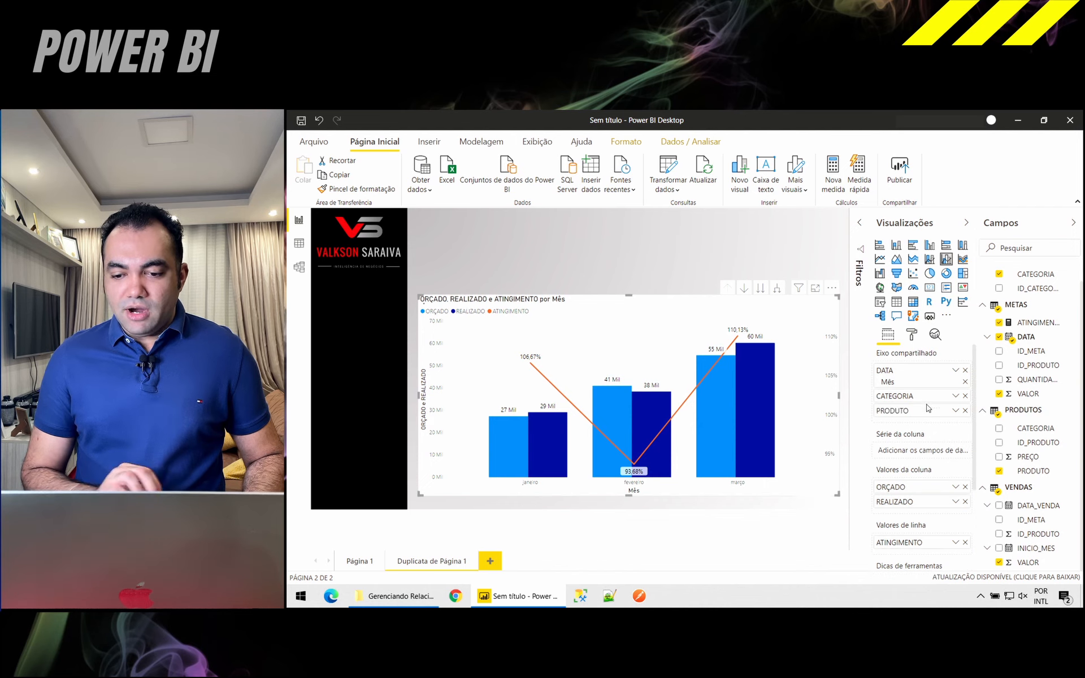
# - Turn on drill-down mode for the chart and drill from fevereiro into the Cozinha category's products, inspecting Fogão's ATINGIMENTO
pyautogui.click(744, 289)
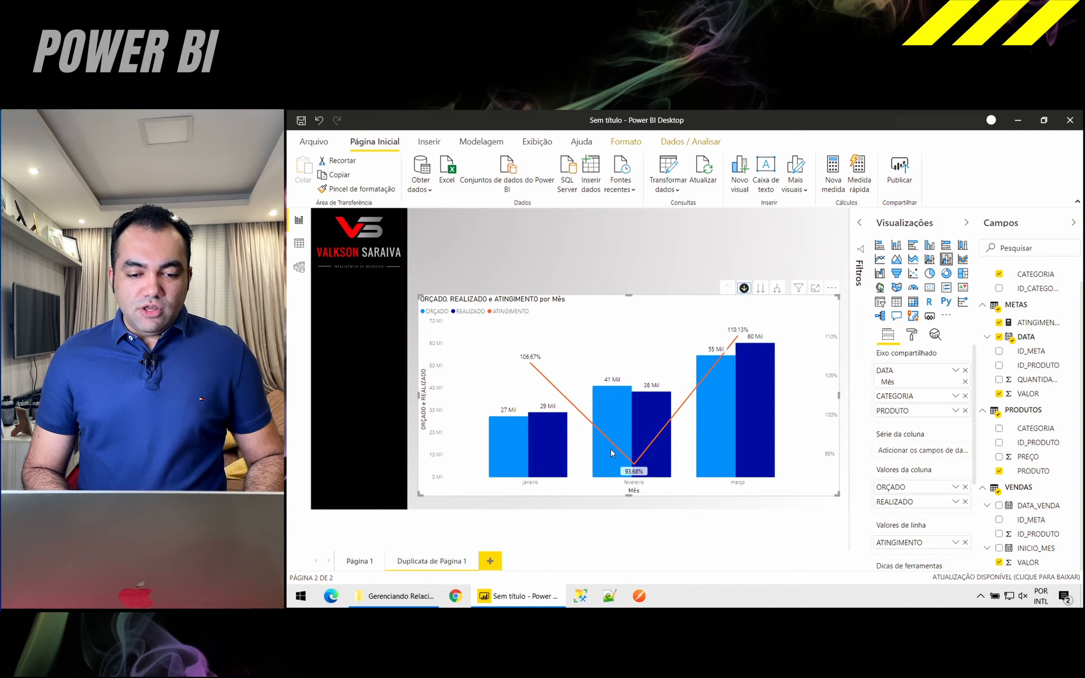
pyautogui.click(615, 422)
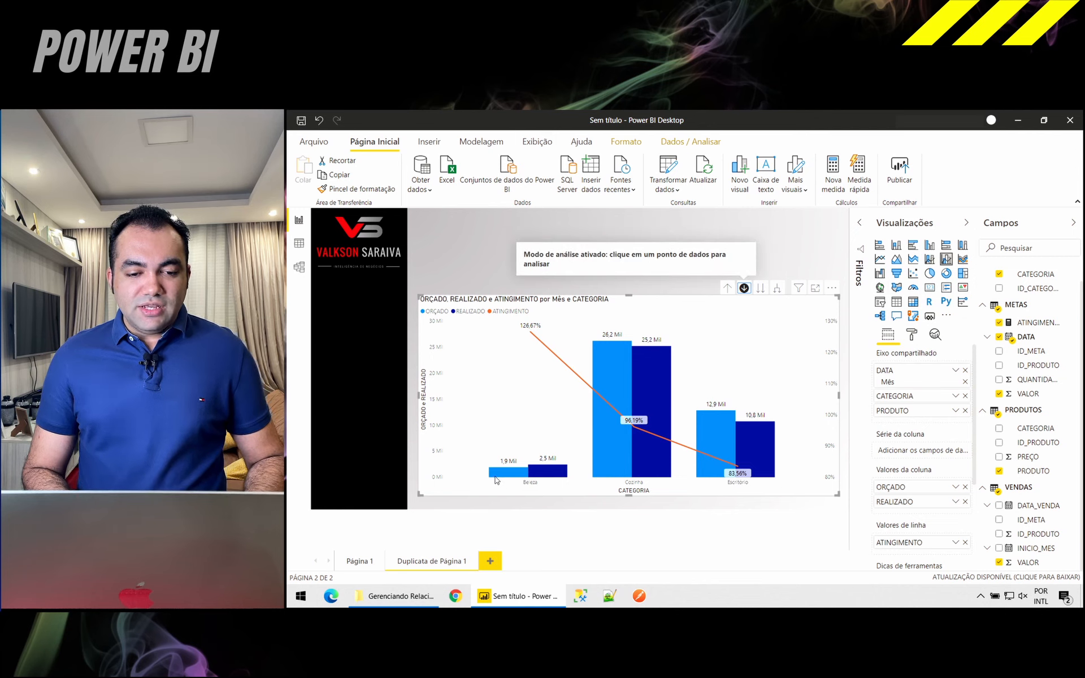
pyautogui.click(647, 377)
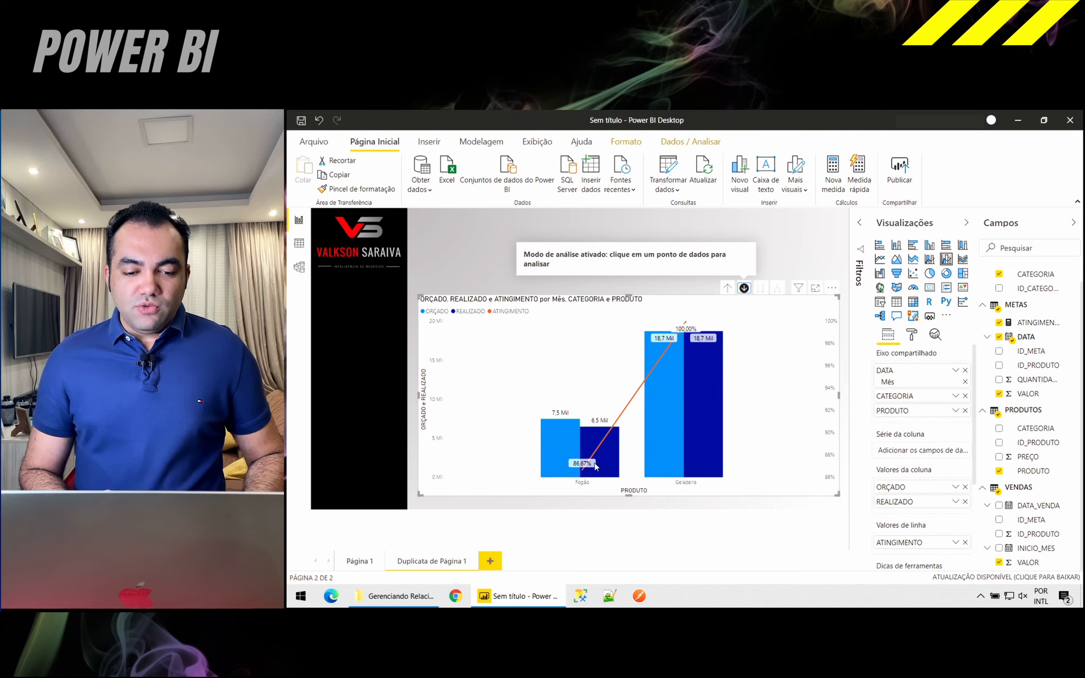
pyautogui.moveTo(594, 456)
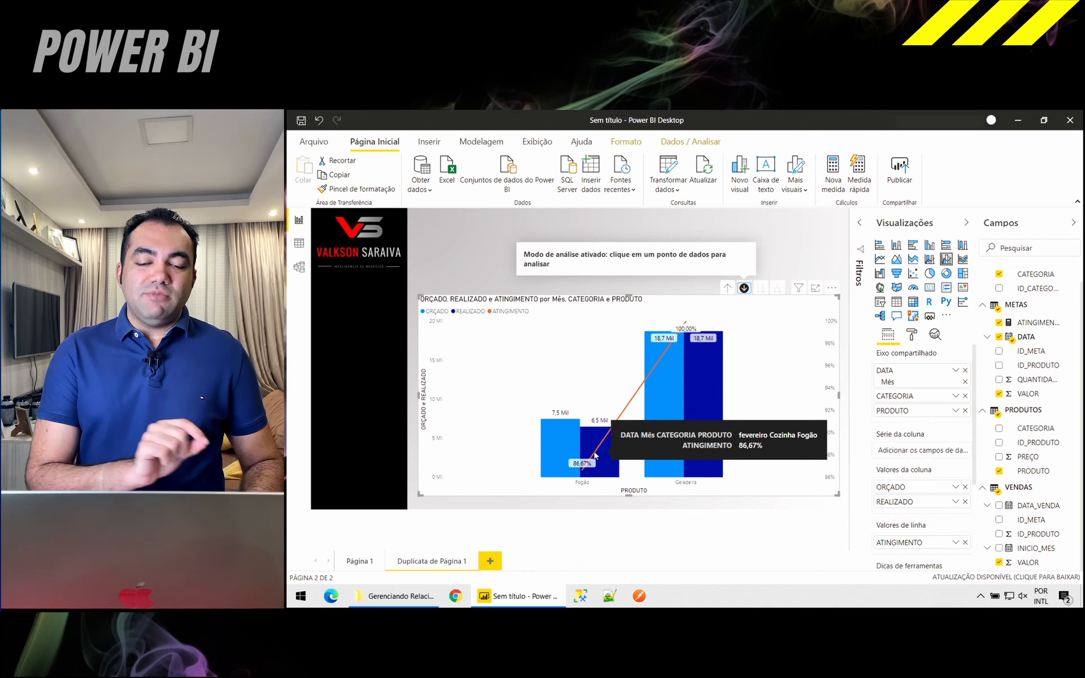